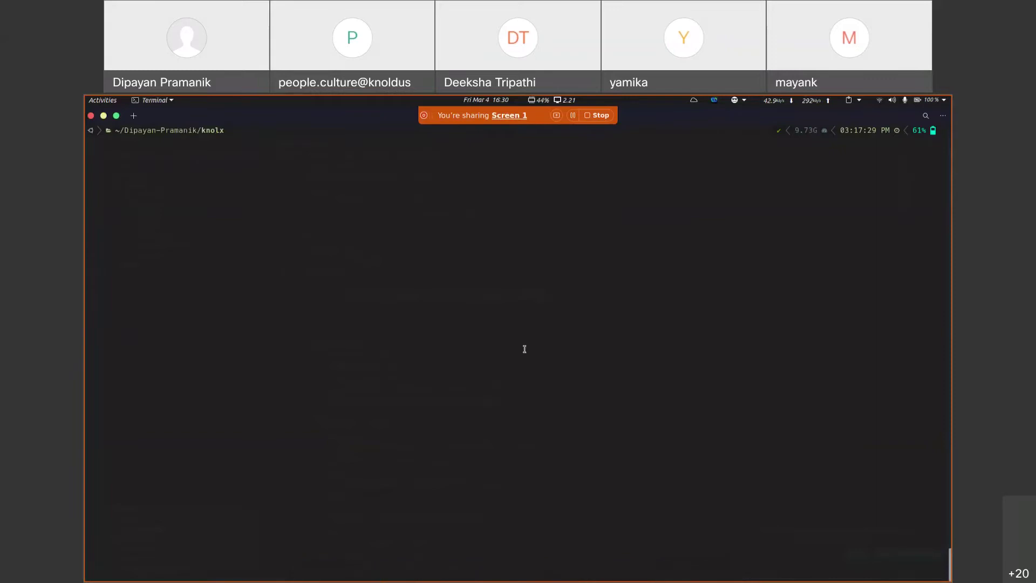
Step: List the argocd namespace's Helm releases and pods with helm ls and kubectl get po
type("ls -n argocd")
key("Return")
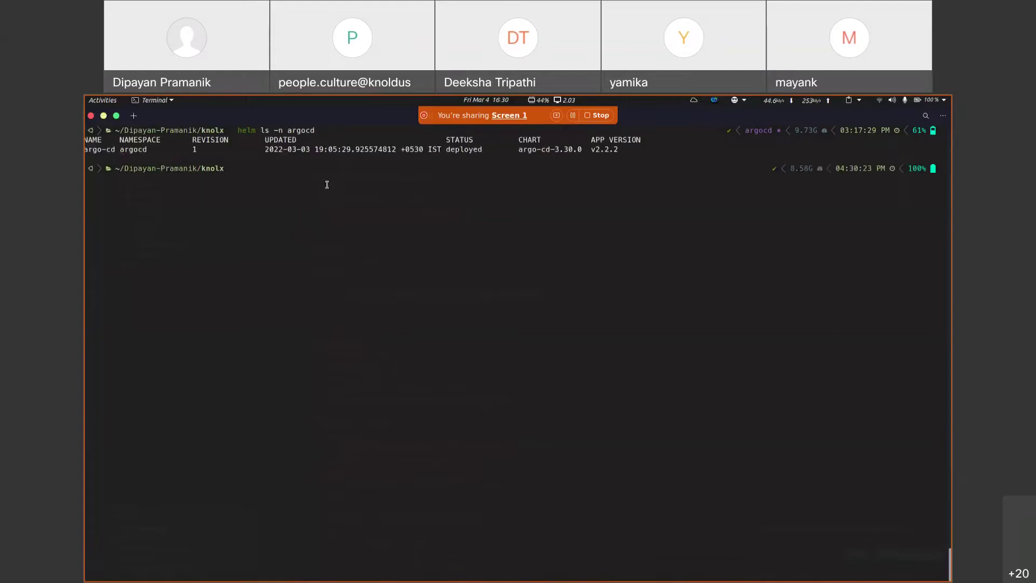
type("kubectl get po -n argocd")
key("Return")
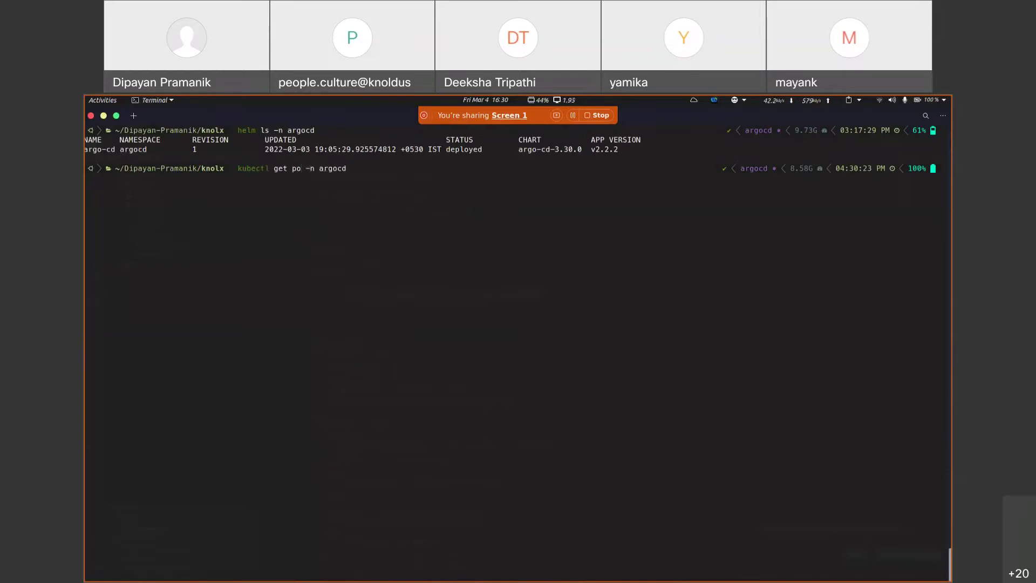
Step: Highlight the five Running argocd pods, then bring up the window overview
left_click_drag(91, 187, 443, 227)
left_click(131, 189)
left_click_drag(116, 187, 233, 188)
left_click(168, 198)
left_click_drag(149, 206, 168, 229)
left_click(149, 225)
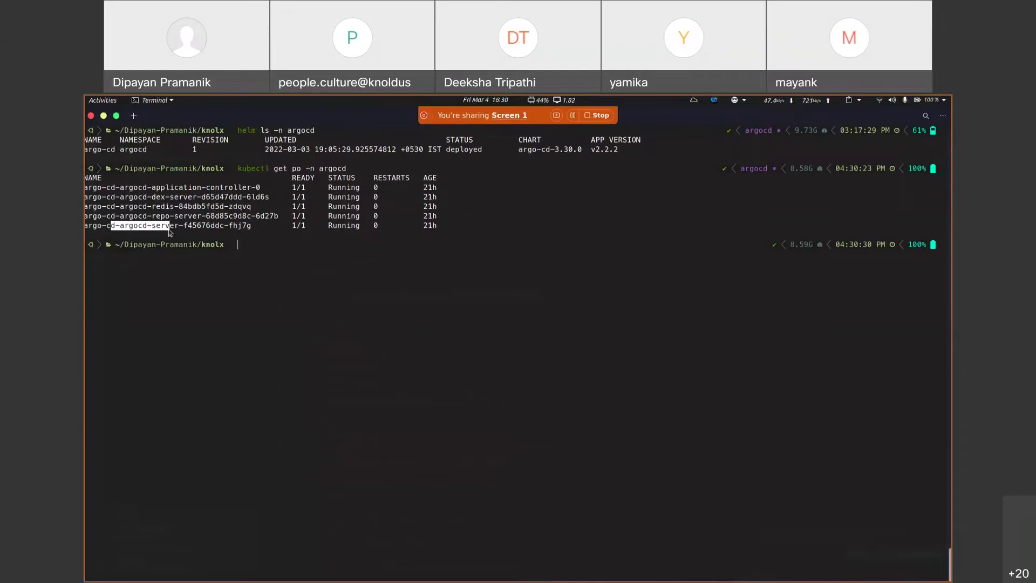
key("alt+Tab")
key("super")
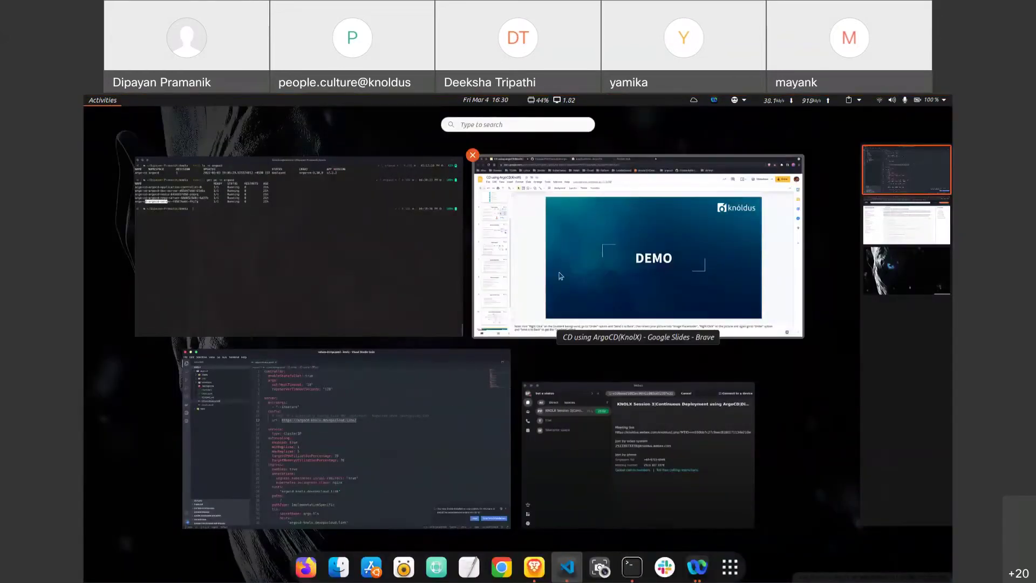
Step: Load the Argo CD login page from the pasted address in a new browser tab
left_click(562, 274)
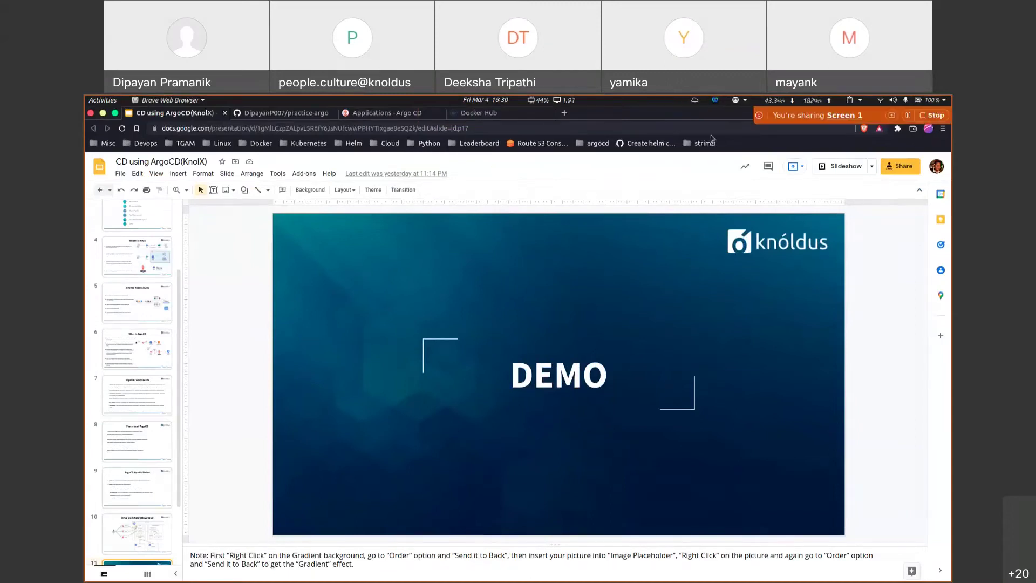
left_click(561, 113)
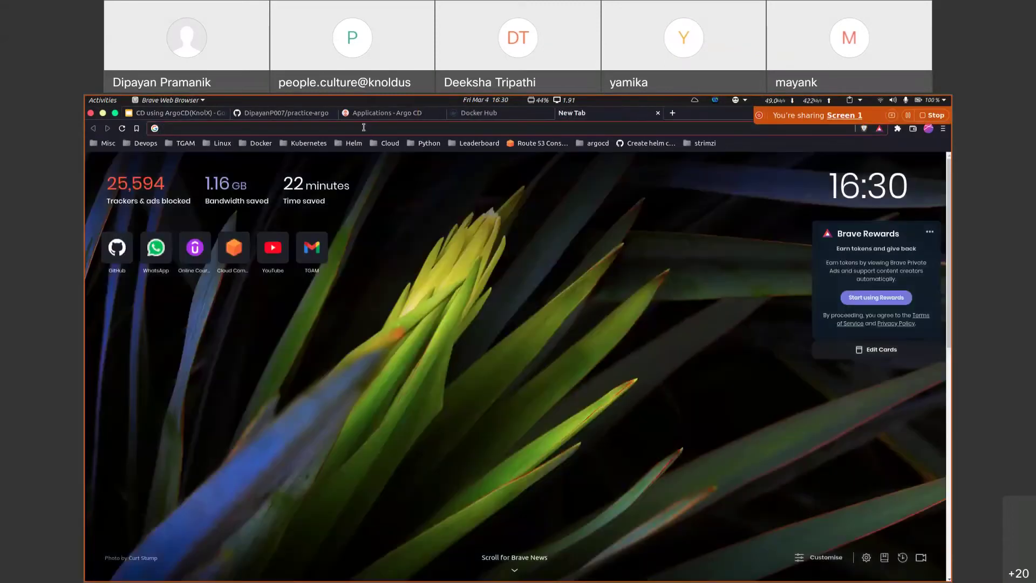
type("https://argocd-knolx.devopscloud.link/")
key("Return")
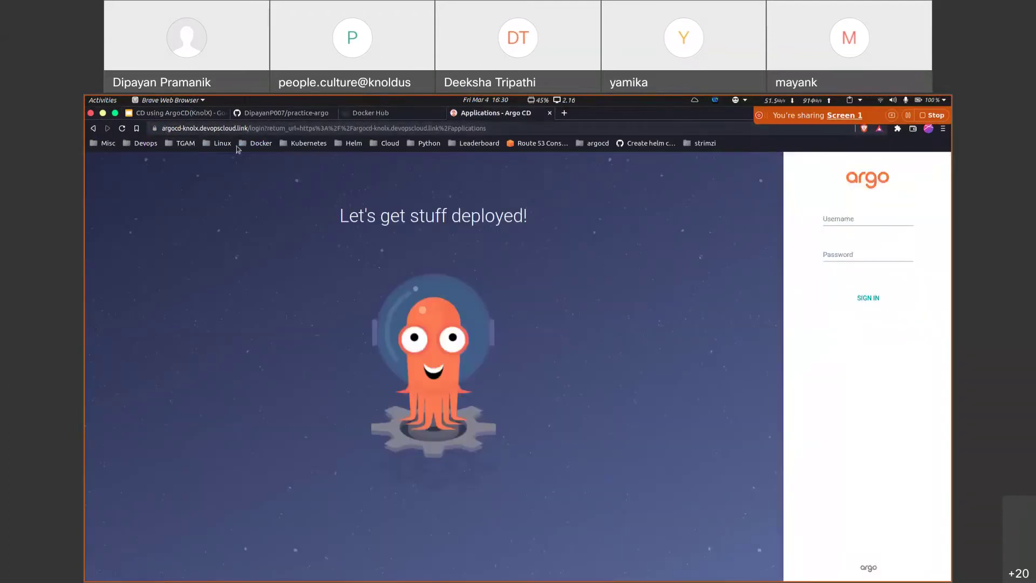
Step: Sign in as admin with the account password and confirm no applications exist yet
left_click(867, 222)
type("admin")
key("Tab")
type("***")
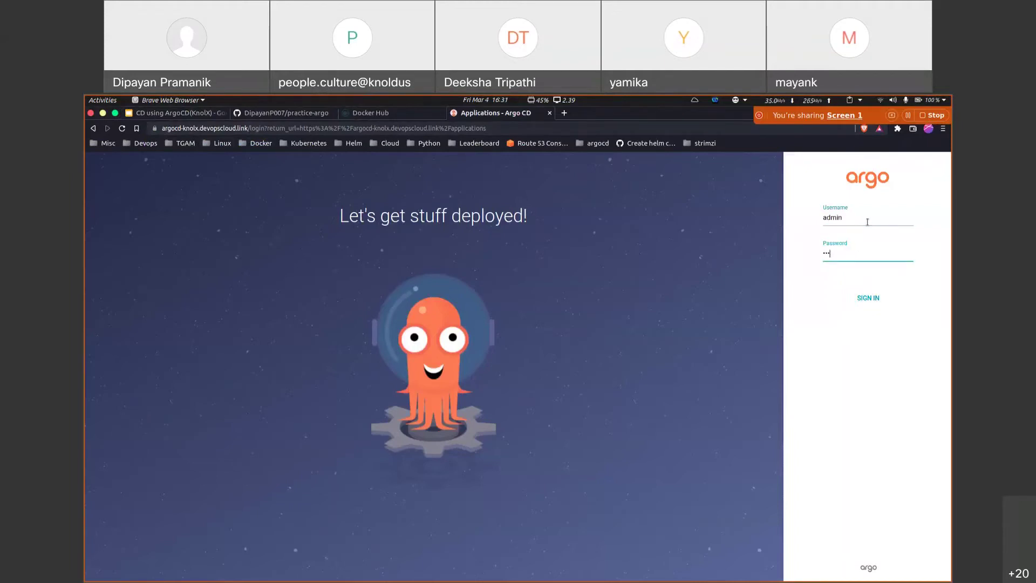
key("BackSpace")
type("******")
key("Return")
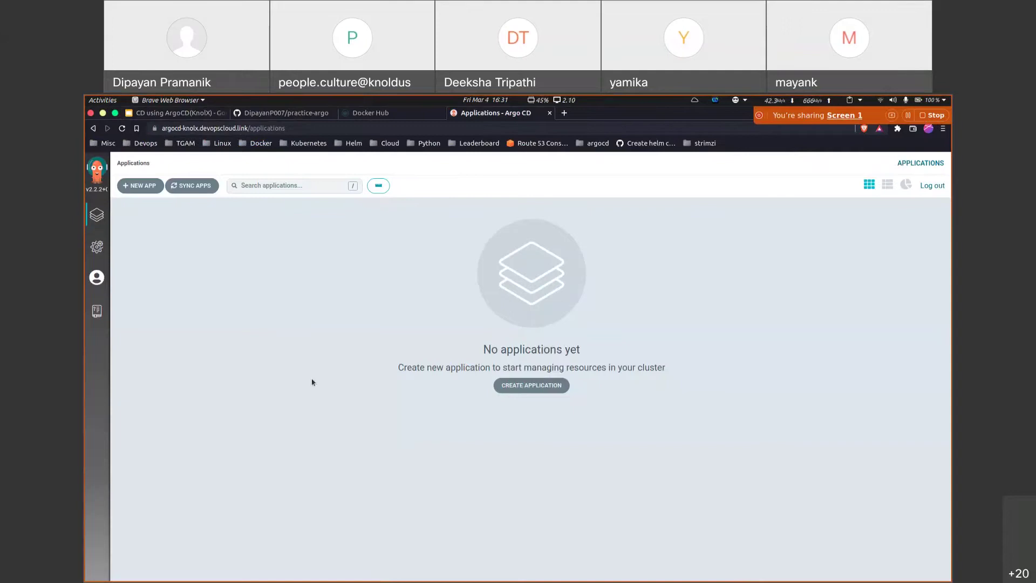
left_click_drag(463, 351, 659, 344)
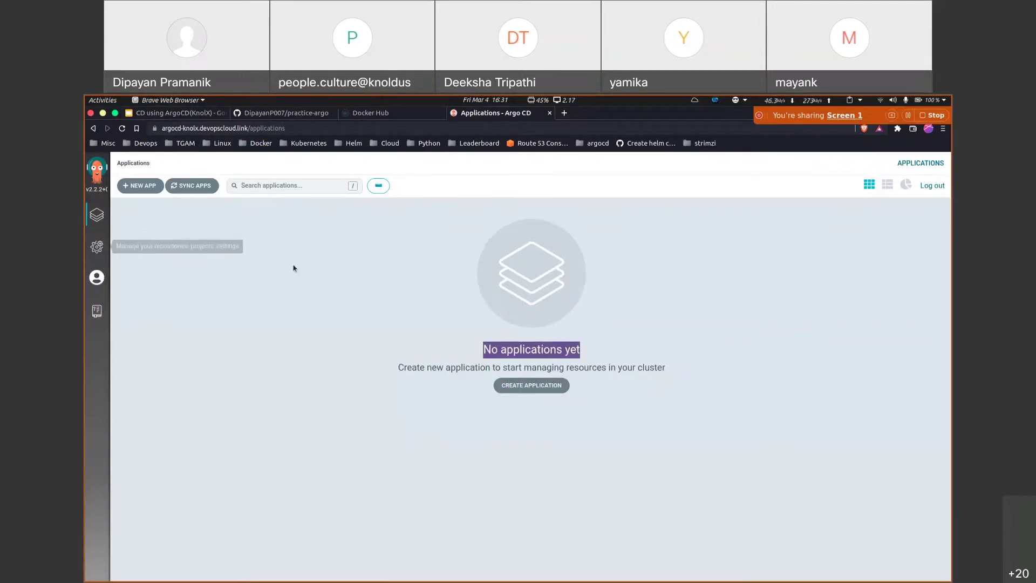
left_click(96, 251)
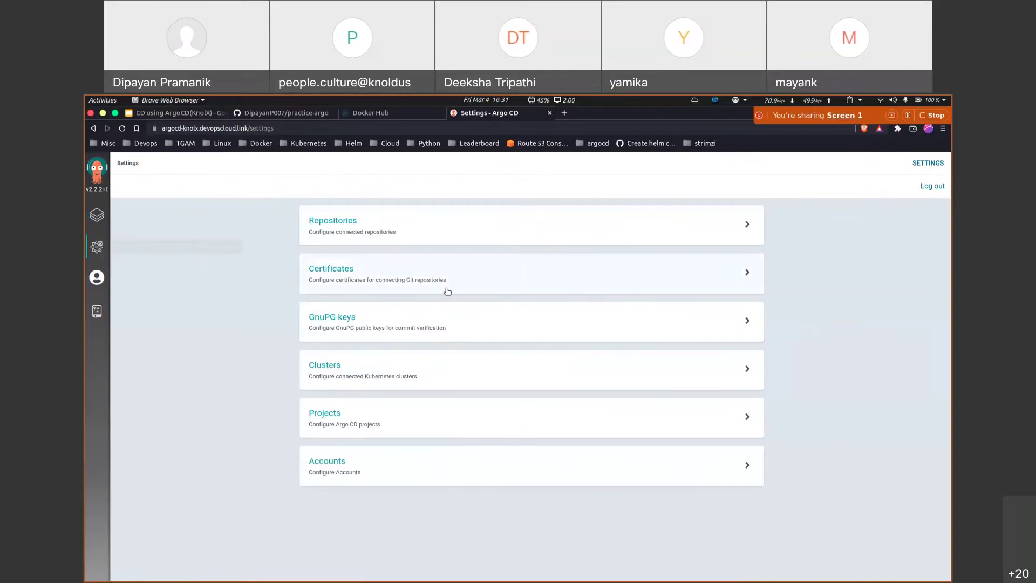
Step: View the connected practice-argo repository under Repositories
left_click(409, 240)
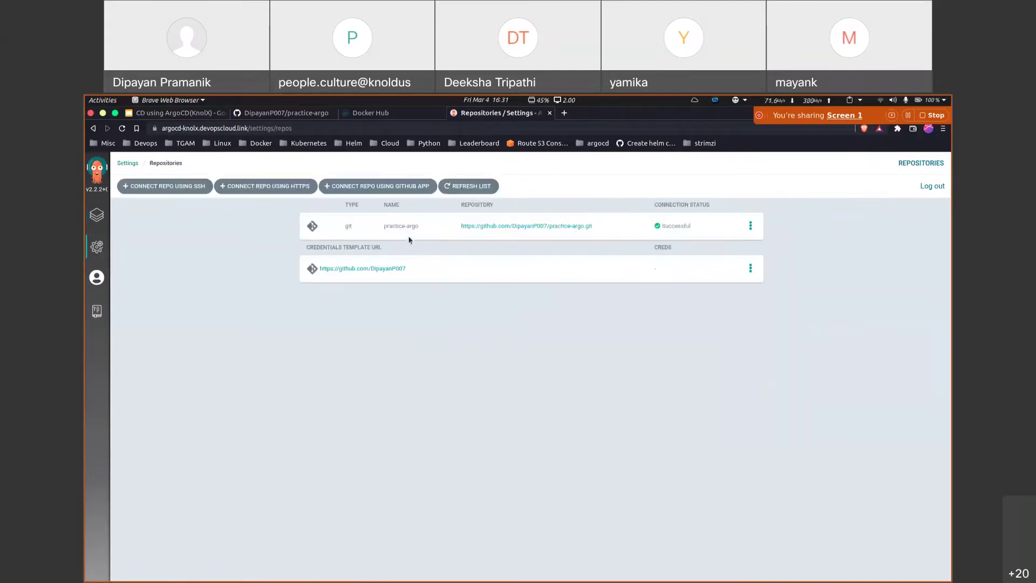
left_click_drag(347, 227, 556, 225)
left_click(601, 252)
left_click(540, 244)
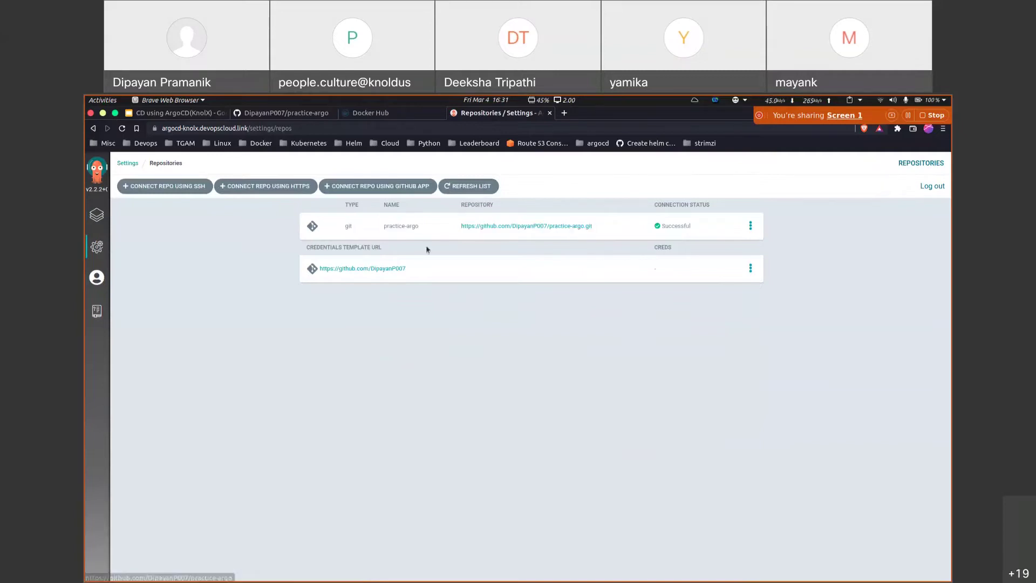
Step: Preview and cancel the SSH, HTTPS and GitHub App connect forms, then open Certificates
left_click(188, 185)
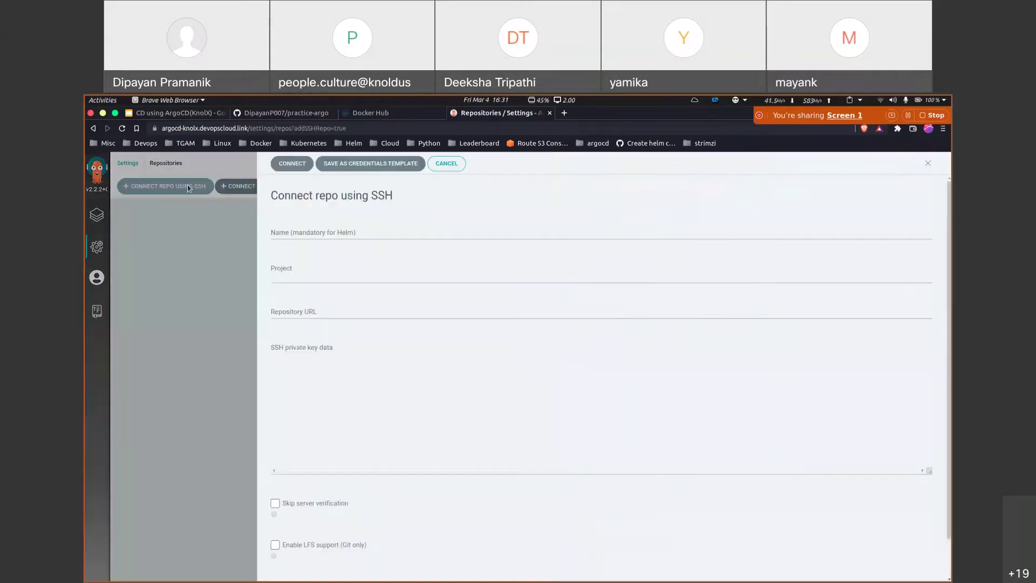
left_click(201, 253)
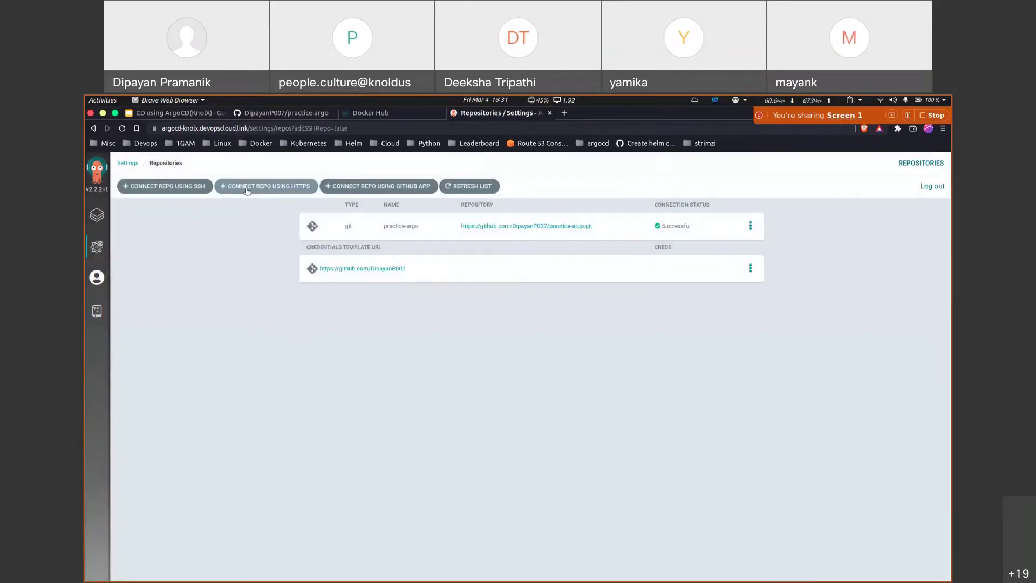
left_click(259, 185)
left_click(243, 279)
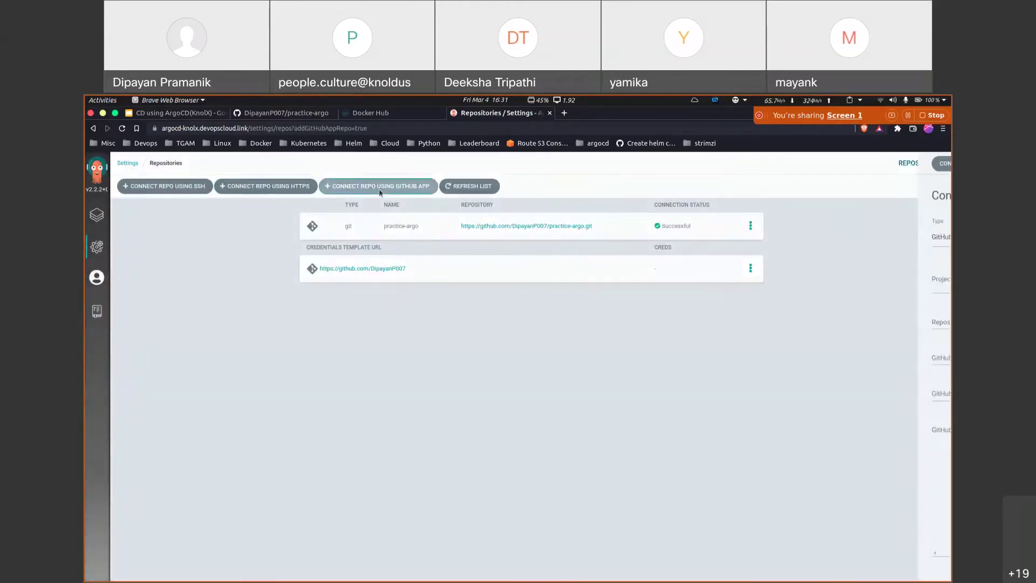
left_click(379, 189)
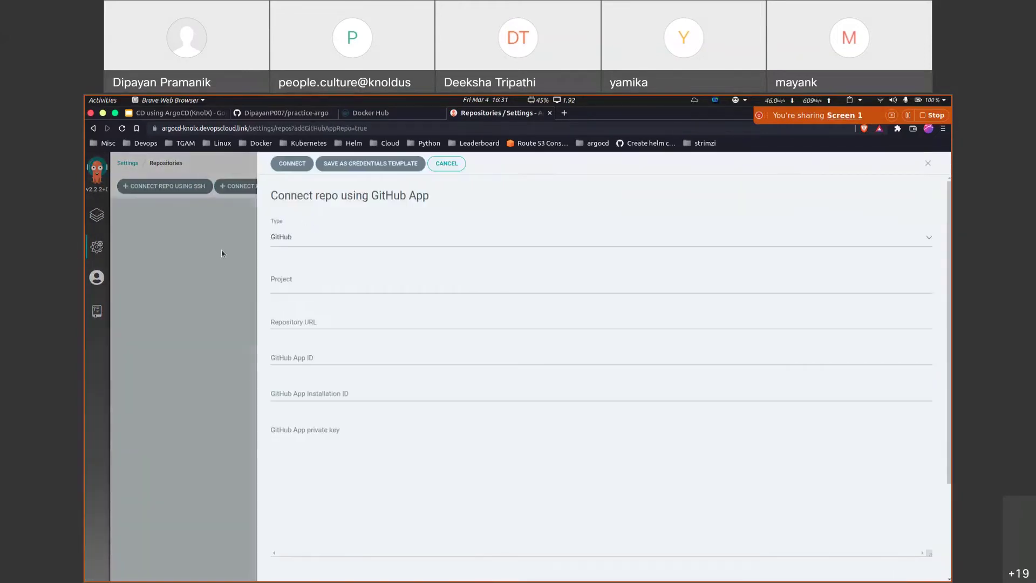
left_click(222, 250)
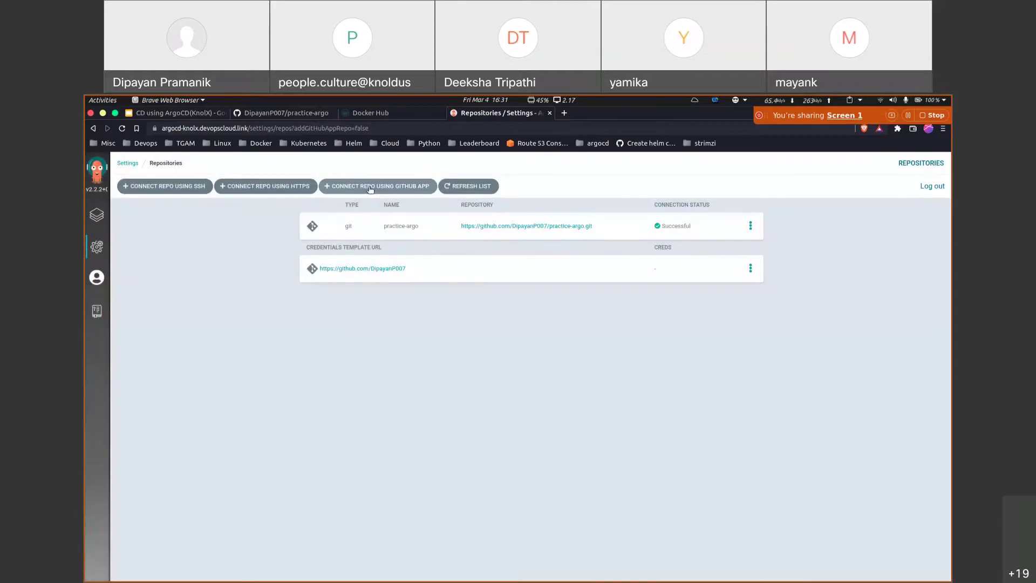
left_click(97, 246)
left_click(414, 276)
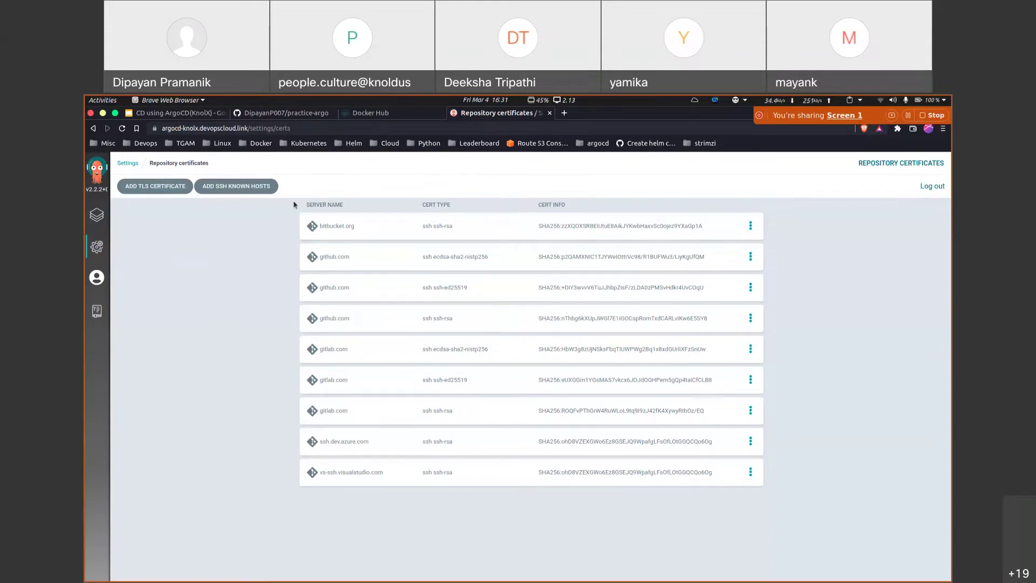
Step: Review the SSH known-host certificate entries and the GnuPG keys page
left_click_drag(294, 204, 472, 471)
left_click(463, 490)
left_click(97, 247)
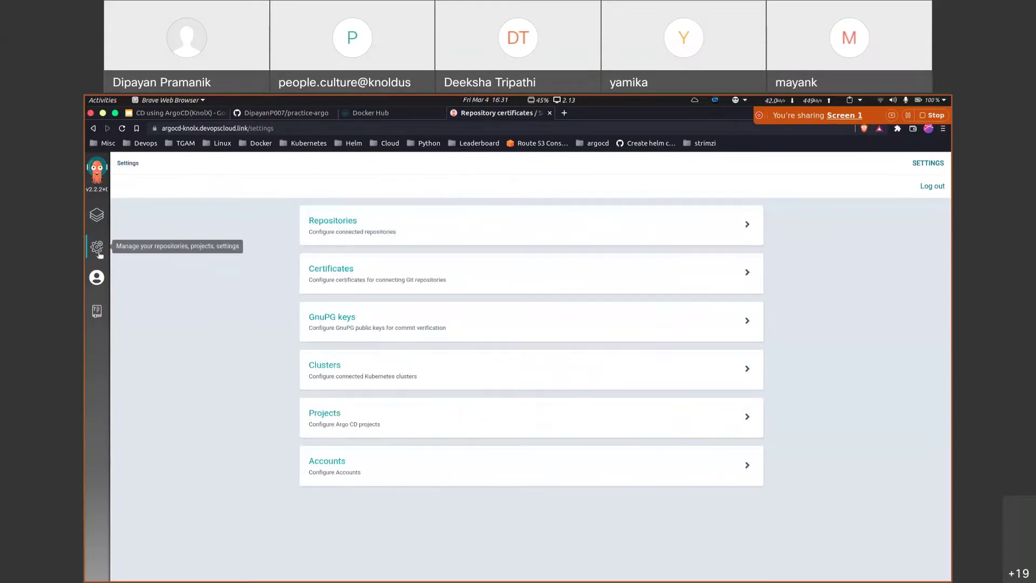
left_click(378, 326)
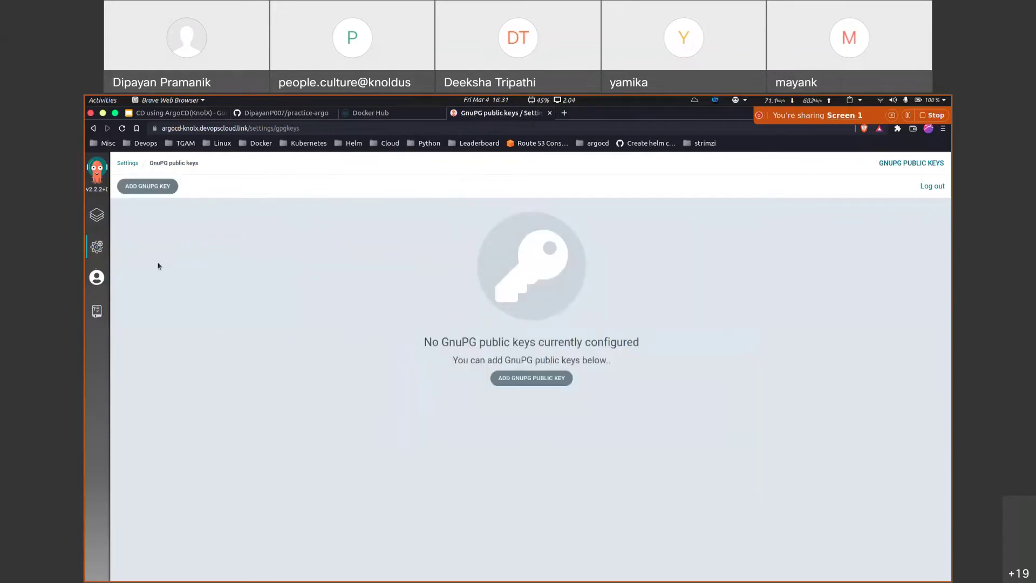
left_click(97, 247)
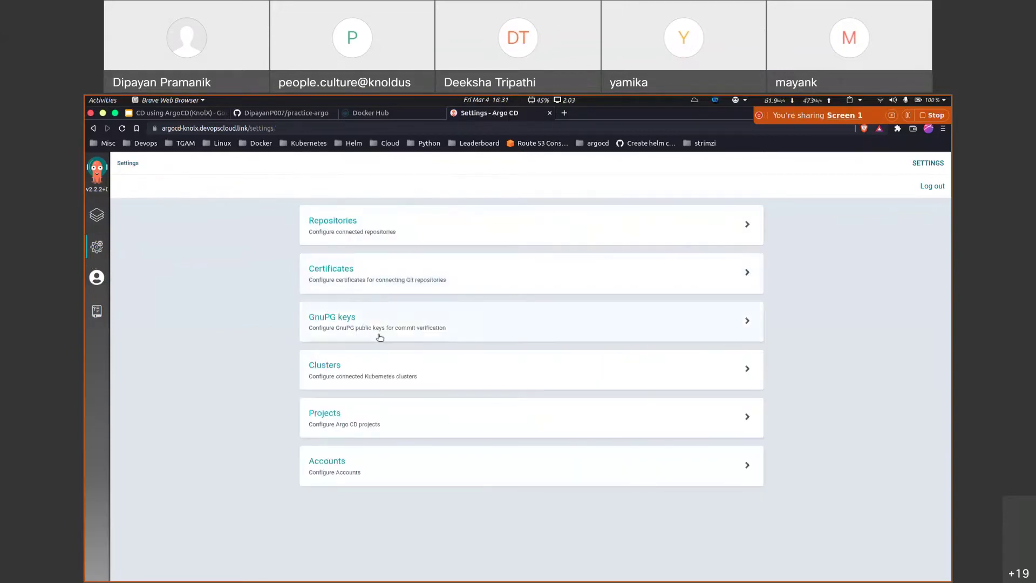
Step: Browse the Clusters, Projects and Accounts settings pages
left_click(372, 365)
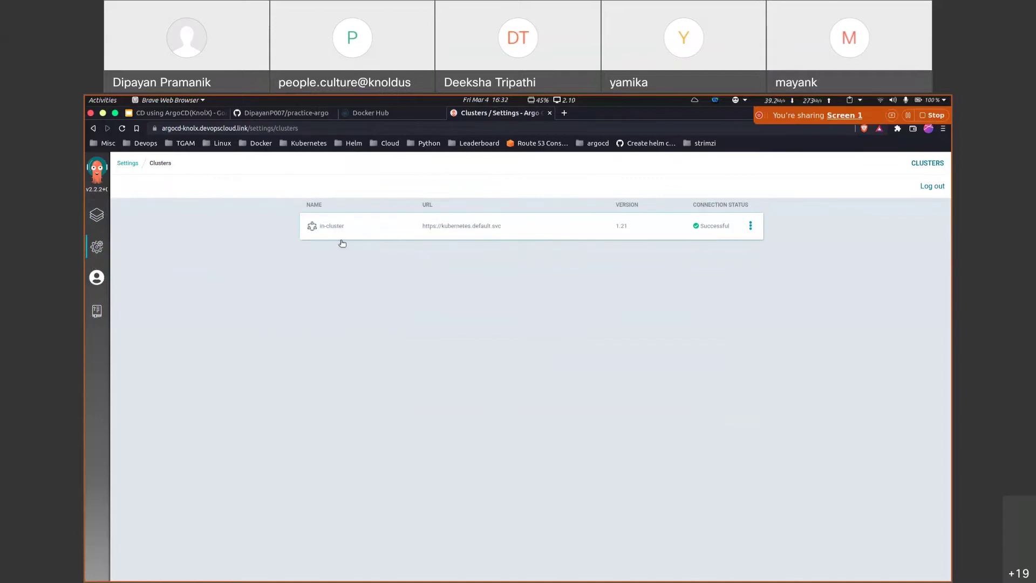
left_click(97, 247)
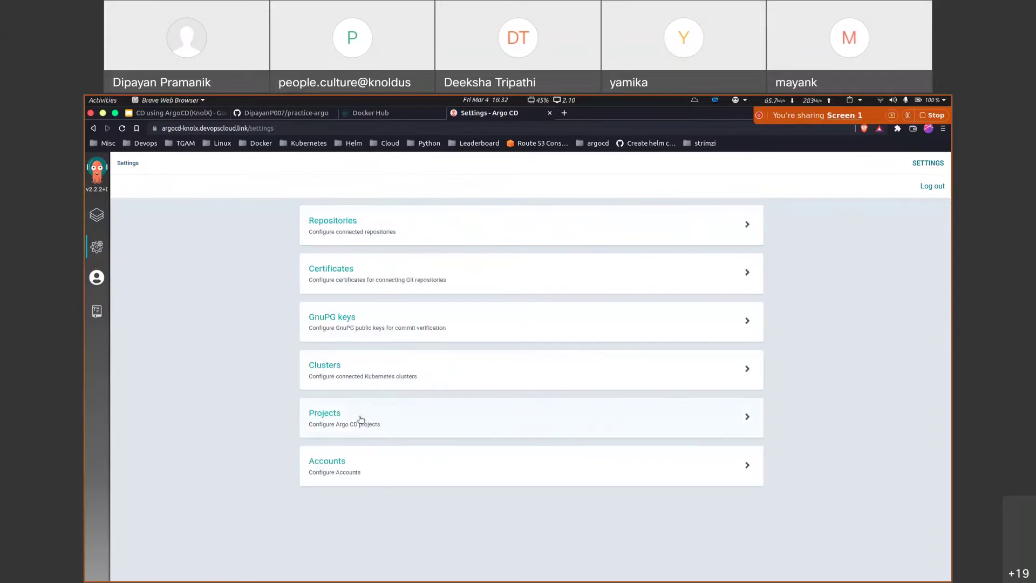
left_click(361, 419)
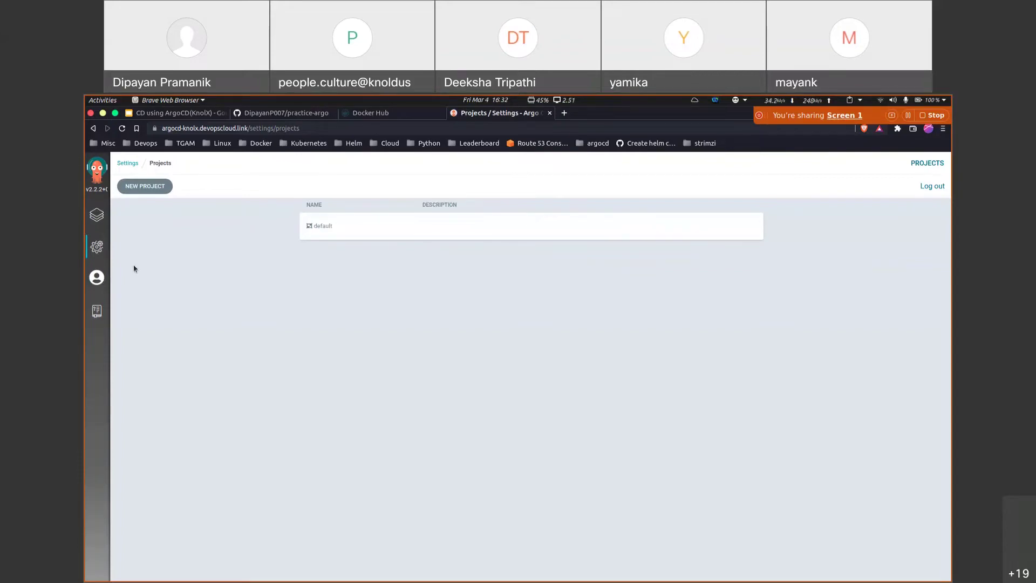
left_click(97, 249)
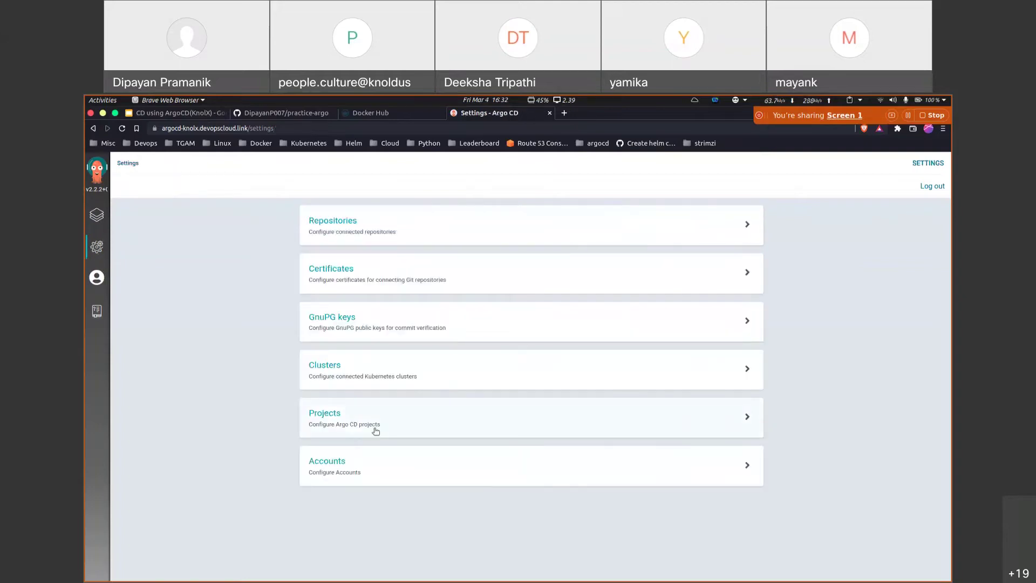
left_click(372, 456)
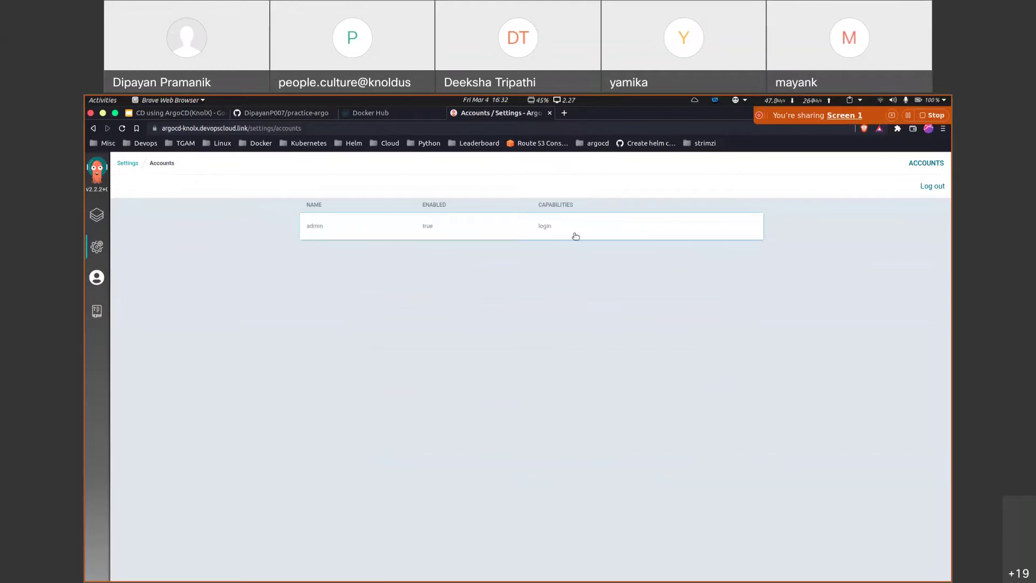
Step: Inspect the admin account's empty token list and return to Applications
left_click(529, 235)
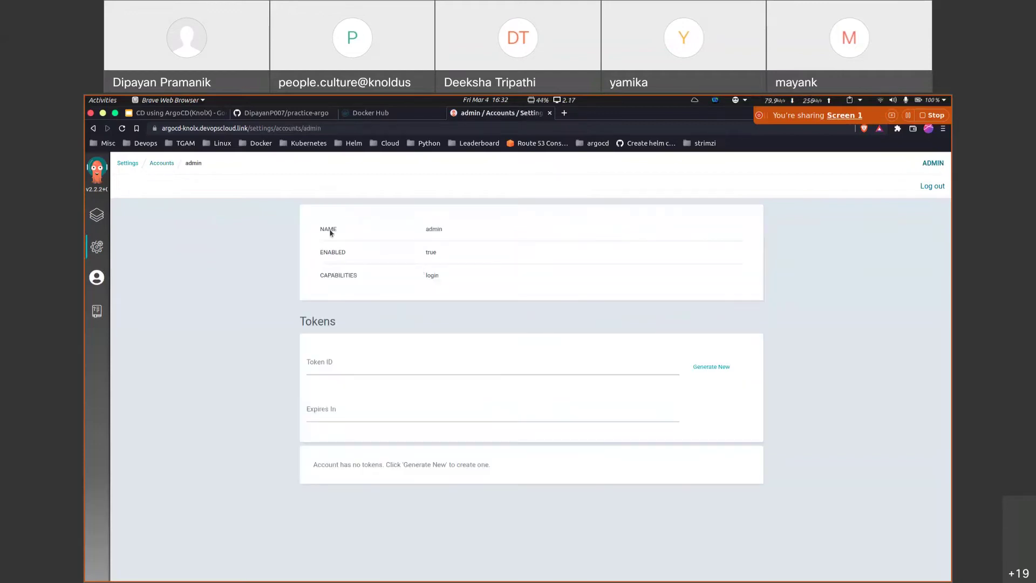
left_click(342, 370)
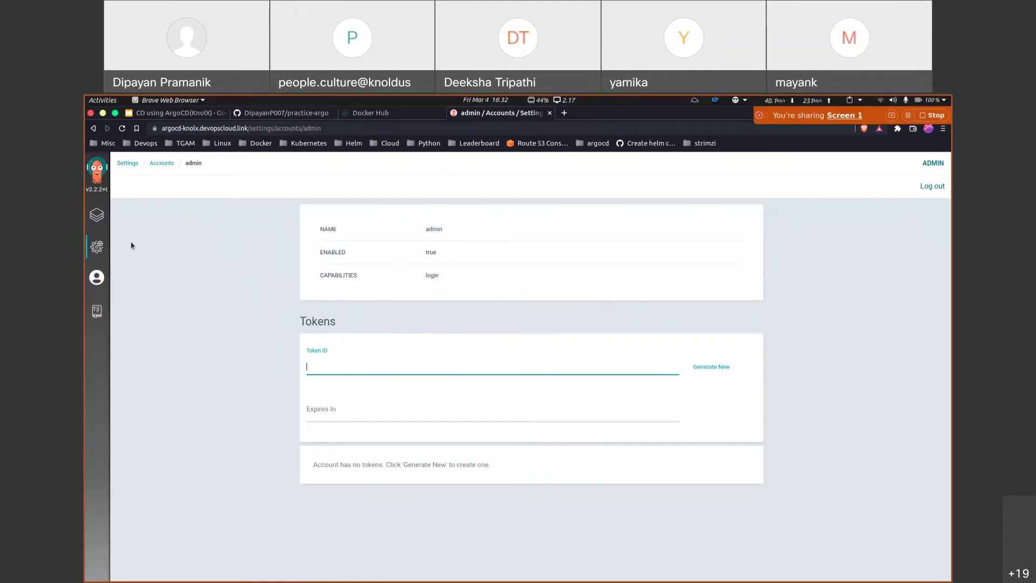
left_click(98, 216)
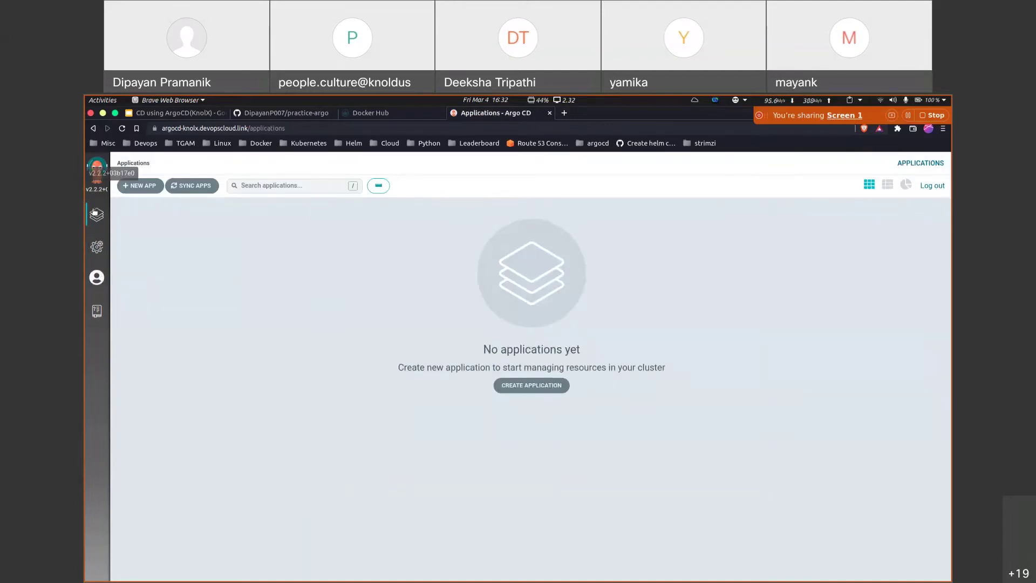
Step: Check the logged-in admin's User Info, then start a new application
left_click(96, 276)
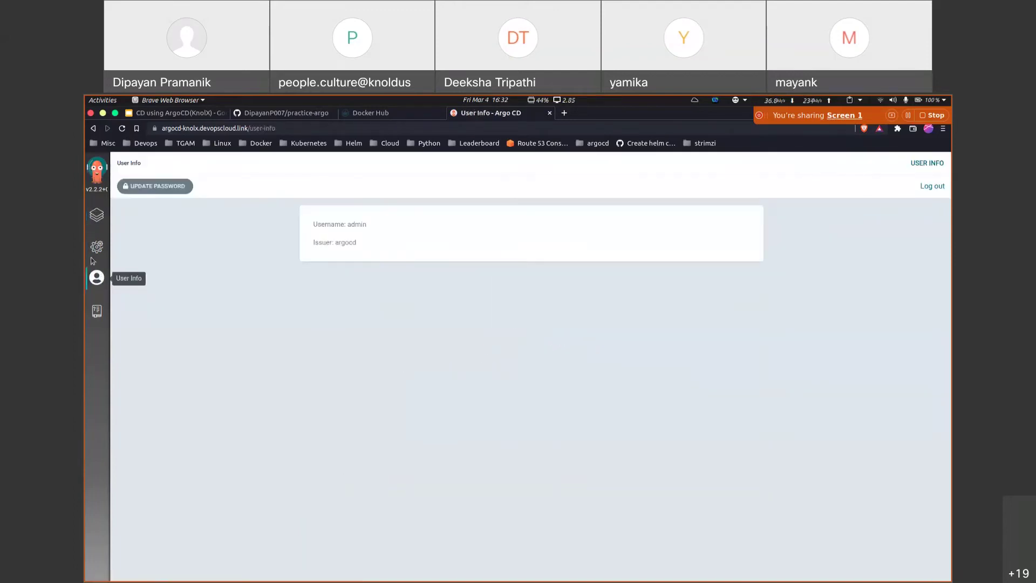
left_click_drag(313, 224, 362, 244)
left_click(360, 244)
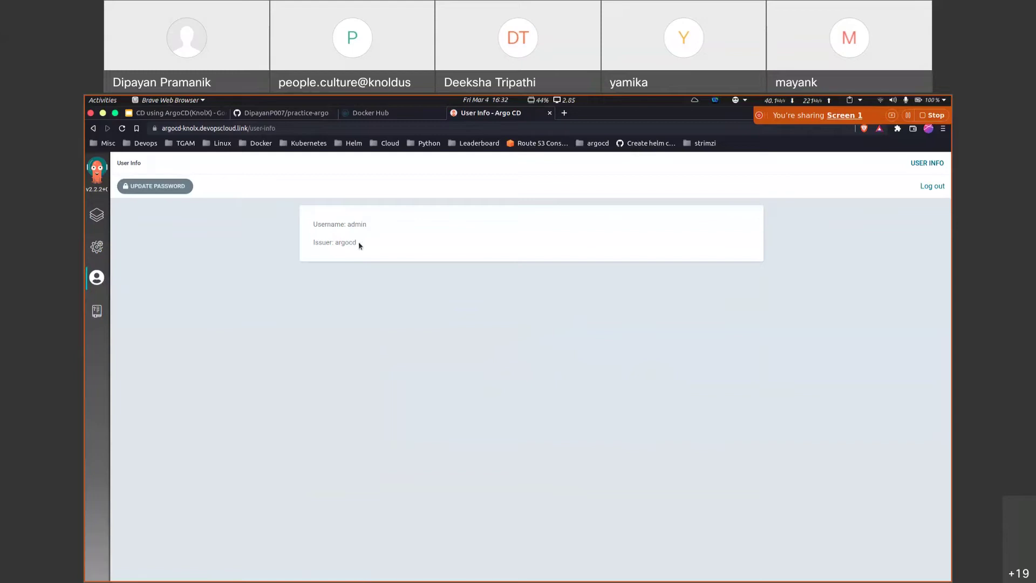
left_click(92, 216)
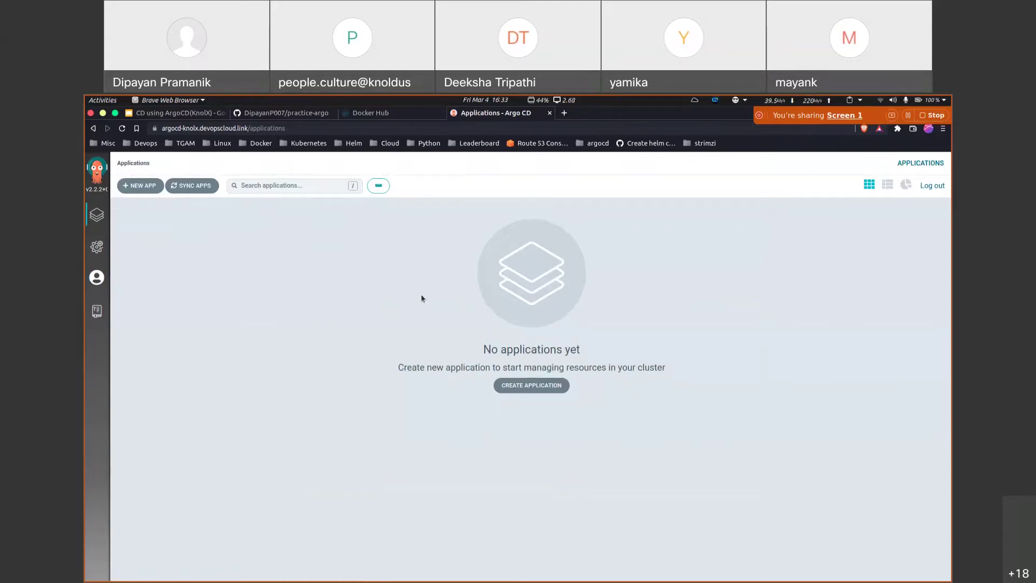
left_click(529, 385)
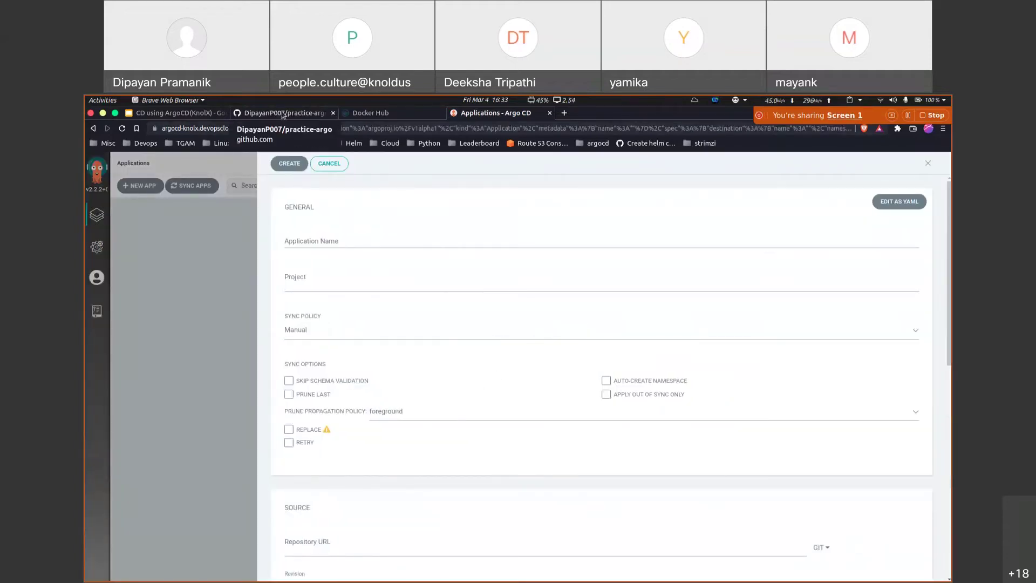
left_click(283, 113)
Step: Review the dev folder's nginx.yml, svc.yml and ingress.yaml manifests
left_click(90, 319)
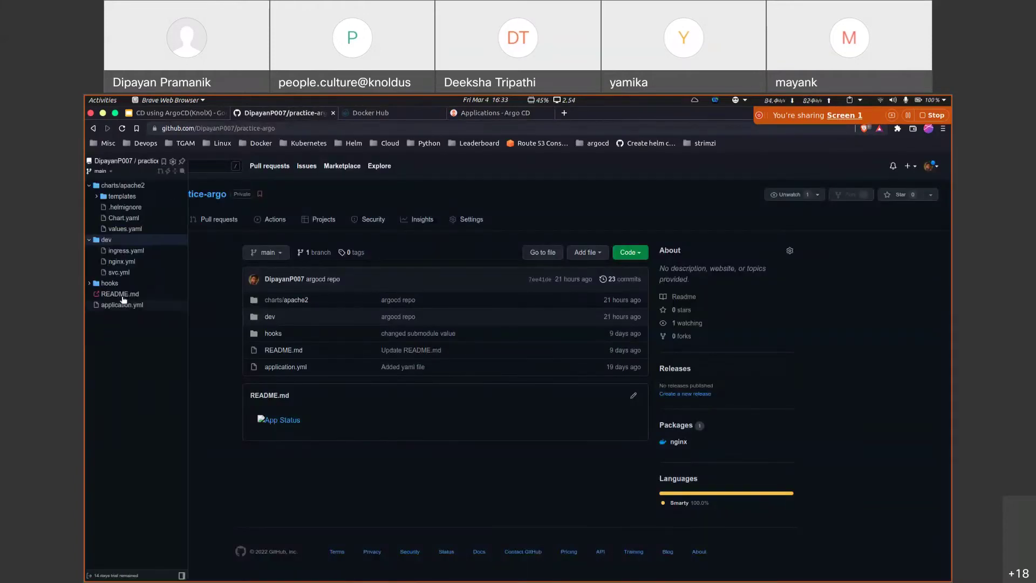
left_click(89, 186)
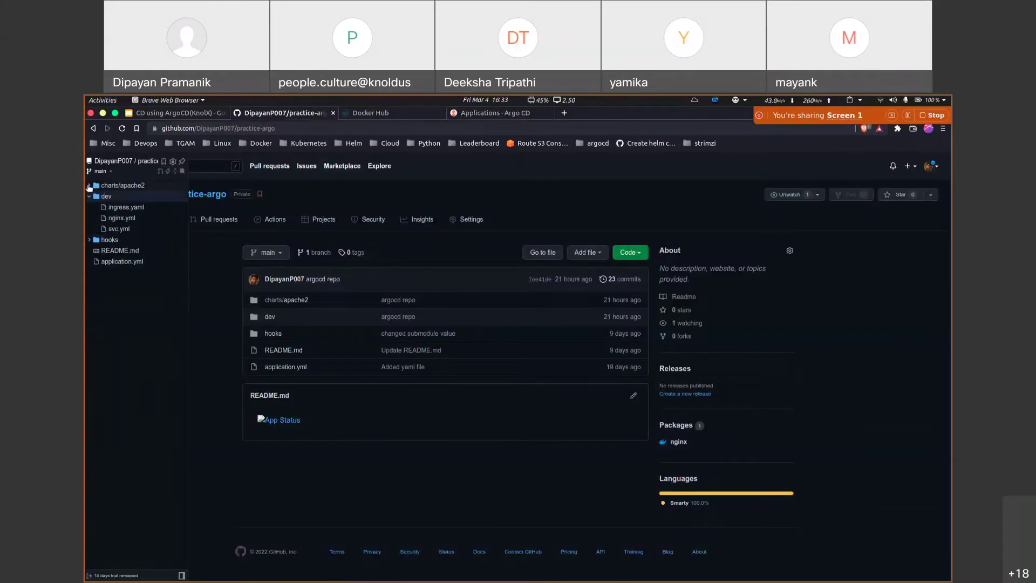
left_click(90, 197)
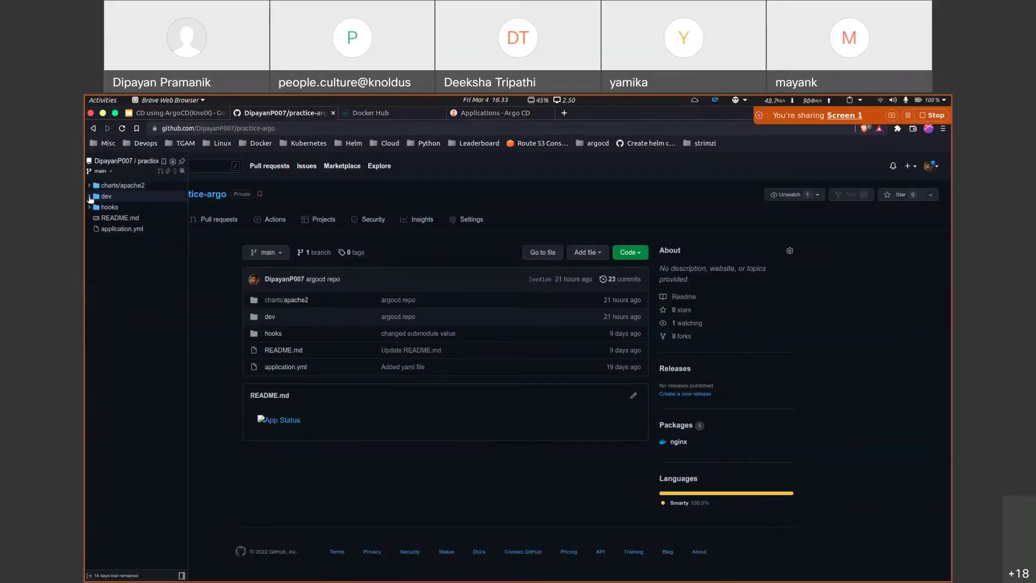
left_click(132, 196)
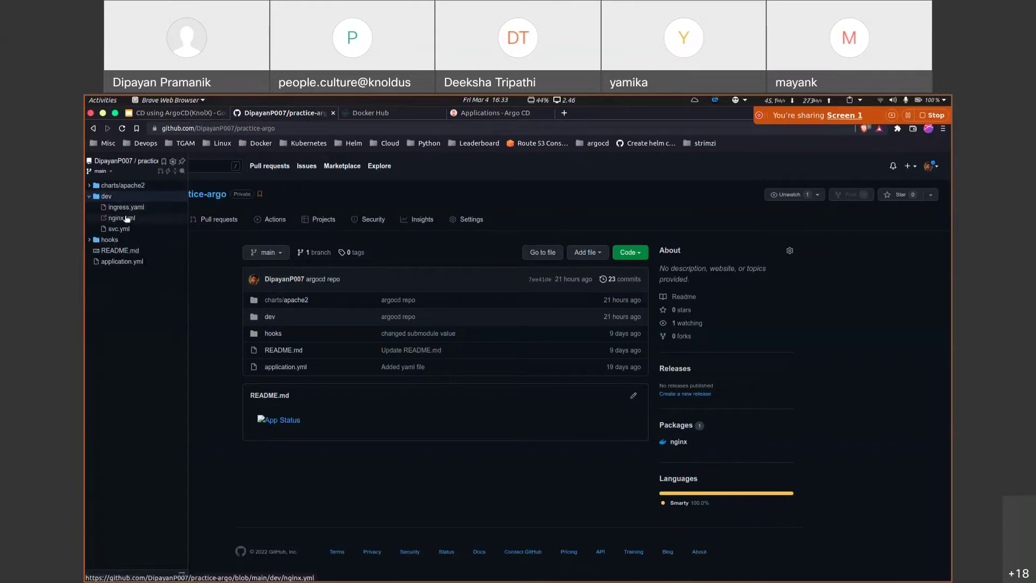
left_click(127, 218)
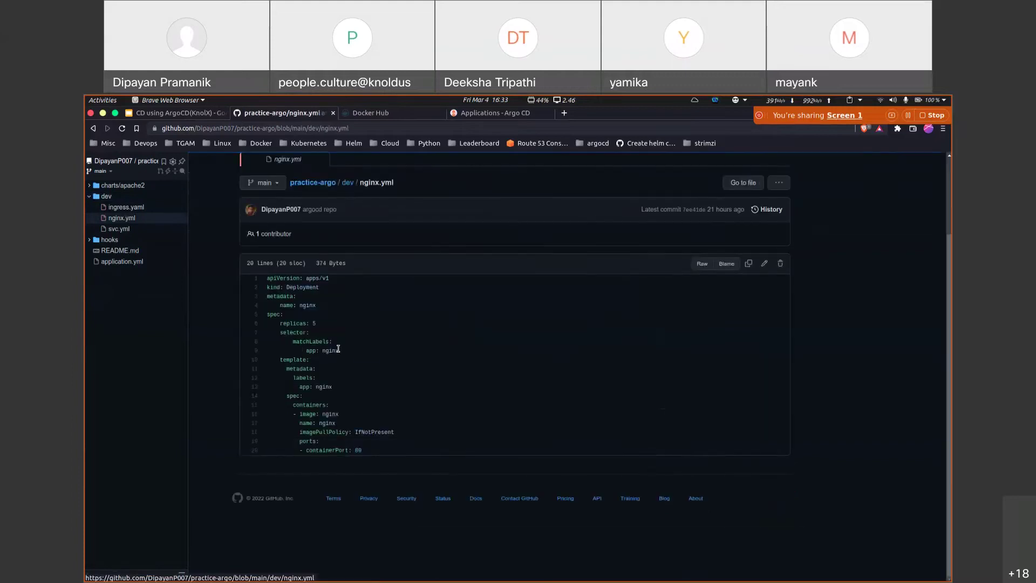
left_click(118, 229)
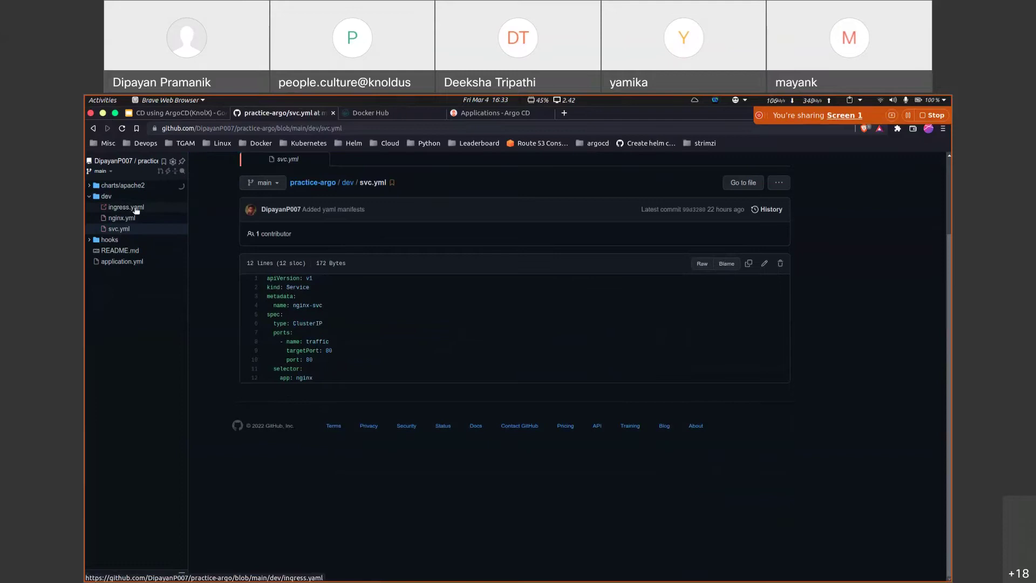
left_click(134, 208)
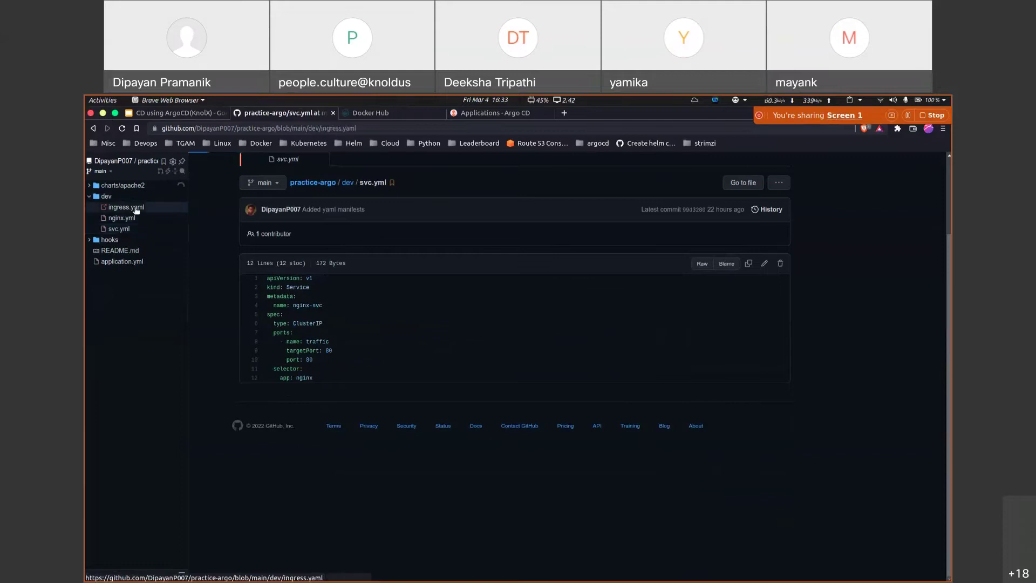
Step: Open charts/apache2/values.yaml and highlight its replicas, service and ingress host settings
left_click(89, 185)
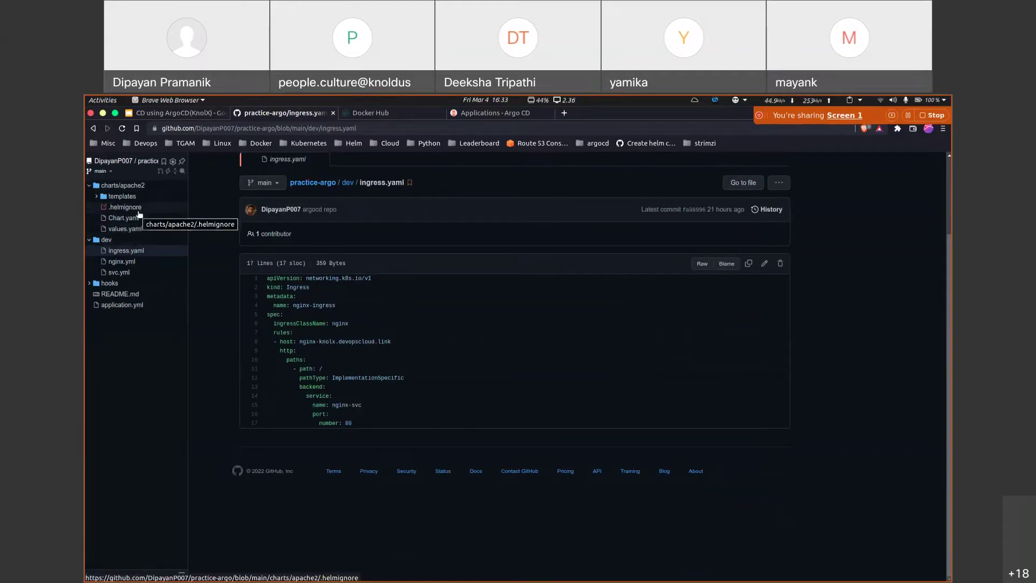
left_click(123, 230)
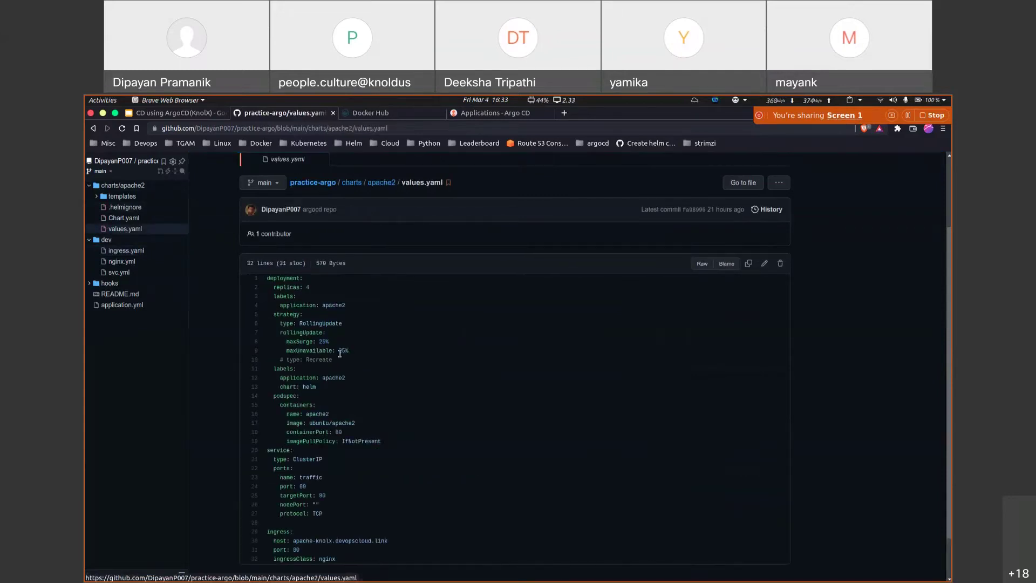
left_click_drag(285, 301, 354, 383)
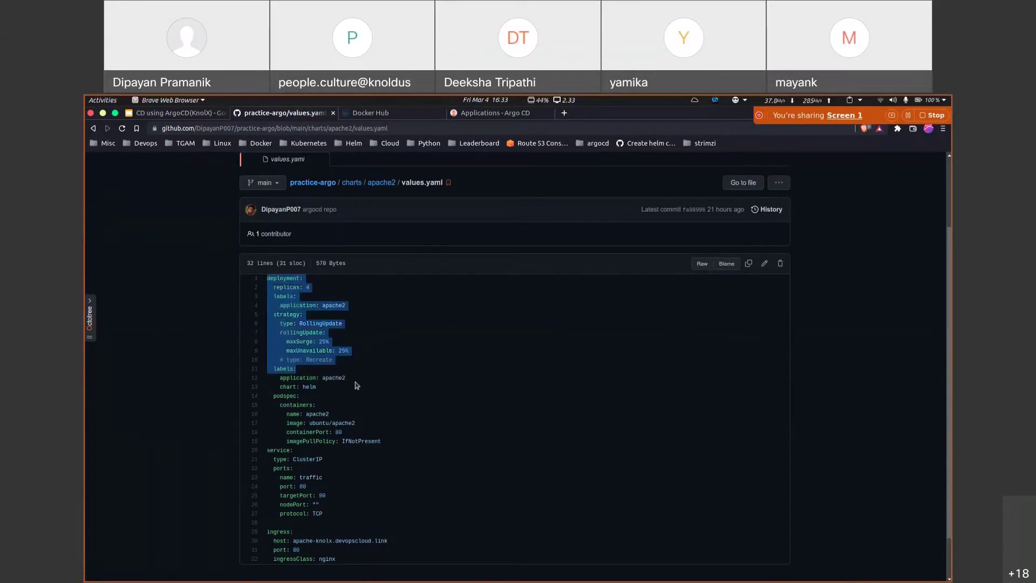
scroll(364, 394, "down", 2)
left_click_drag(268, 398, 328, 460)
left_click(328, 460)
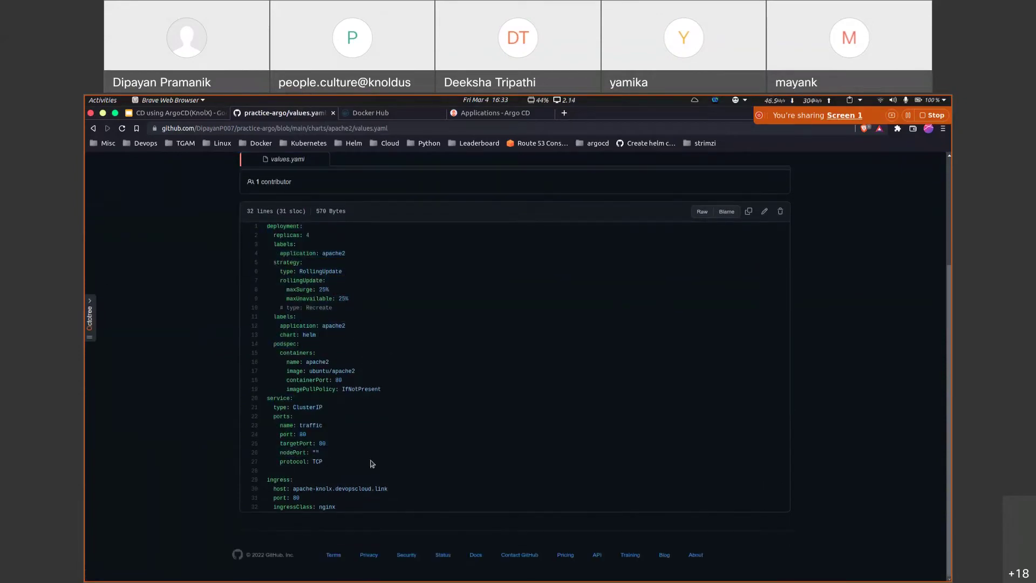
left_click_drag(268, 479, 293, 489)
left_click_drag(388, 489, 298, 489)
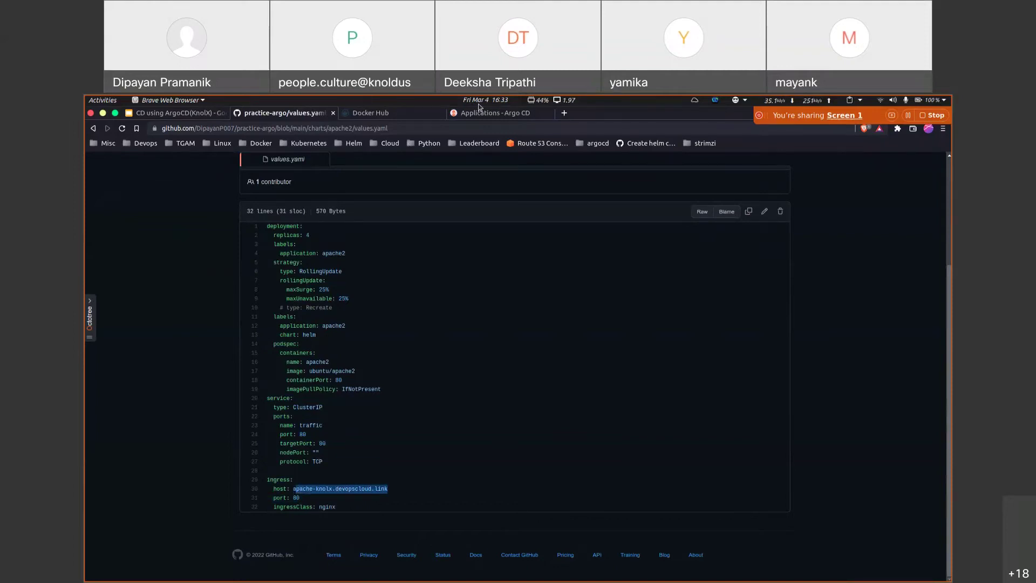
left_click(484, 113)
Step: Name the application apache2 in project default with an Automatic sync policy
left_click(346, 243)
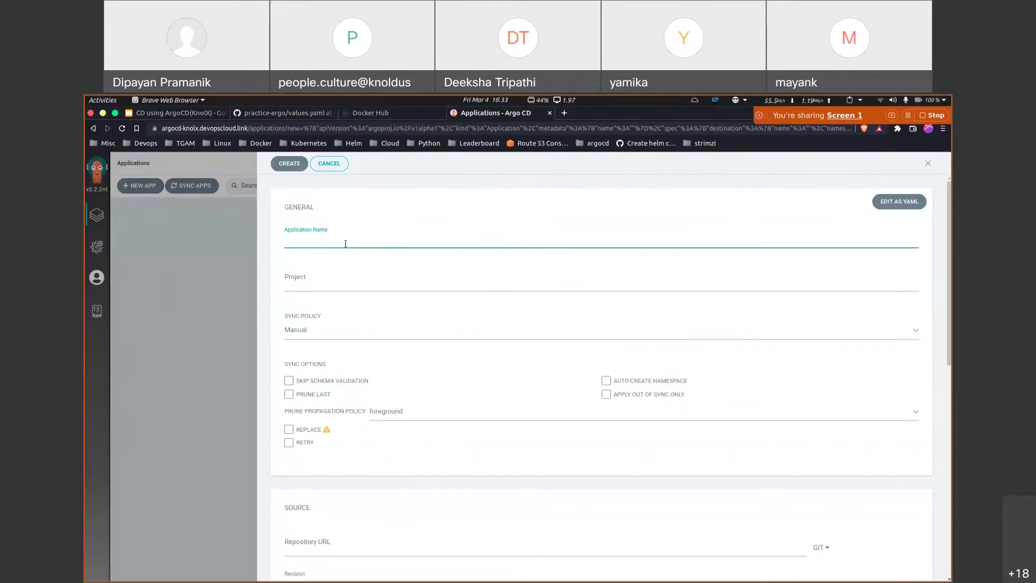
type("apache2")
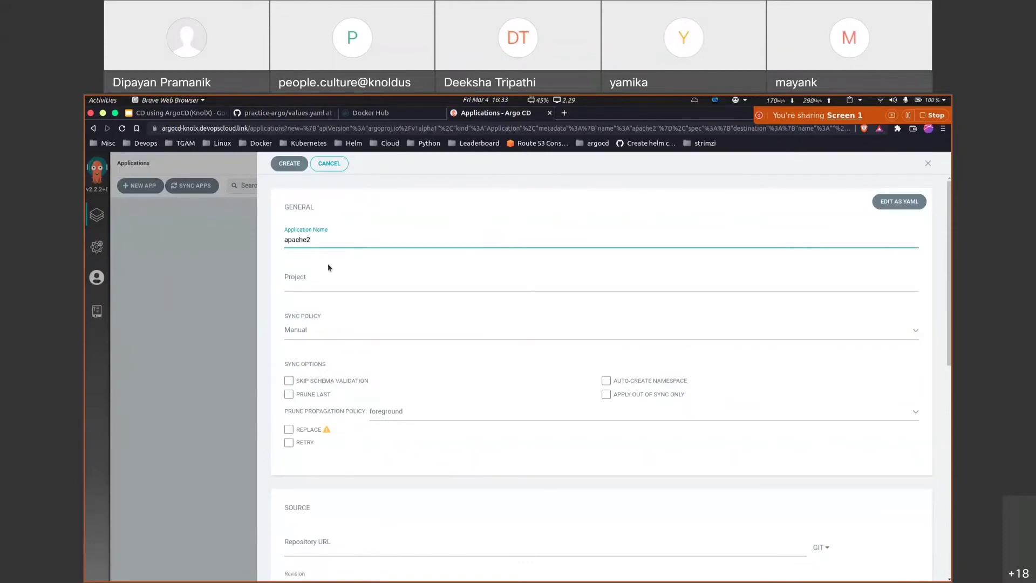
left_click(326, 280)
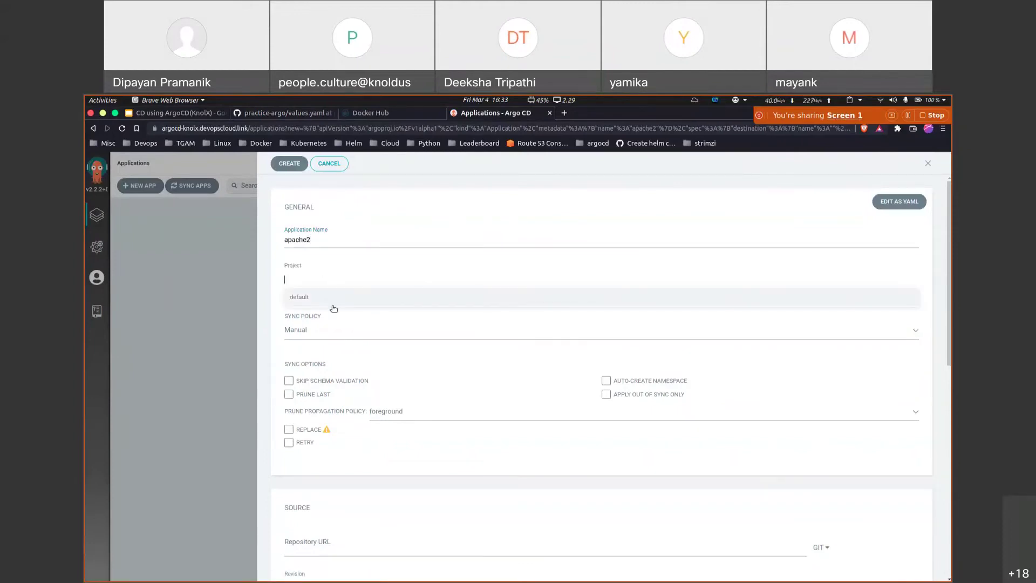
left_click(326, 297)
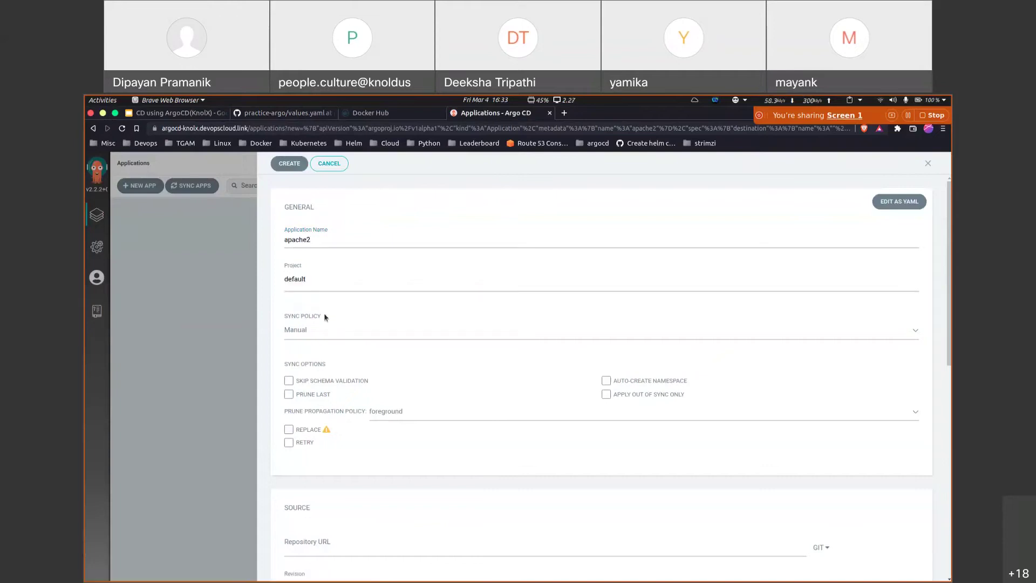
left_click_drag(325, 316, 280, 317)
left_click(304, 324)
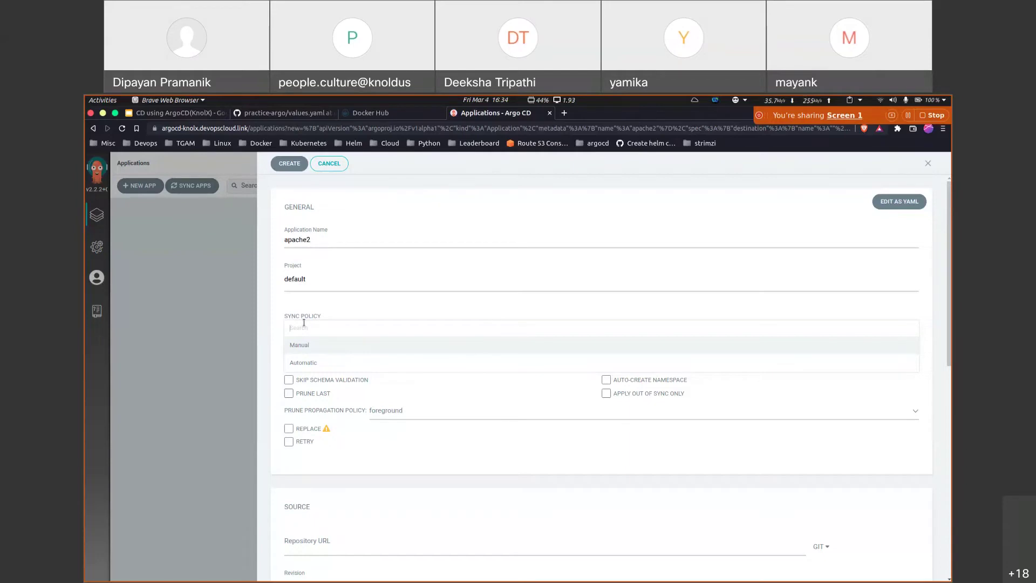
left_click(312, 362)
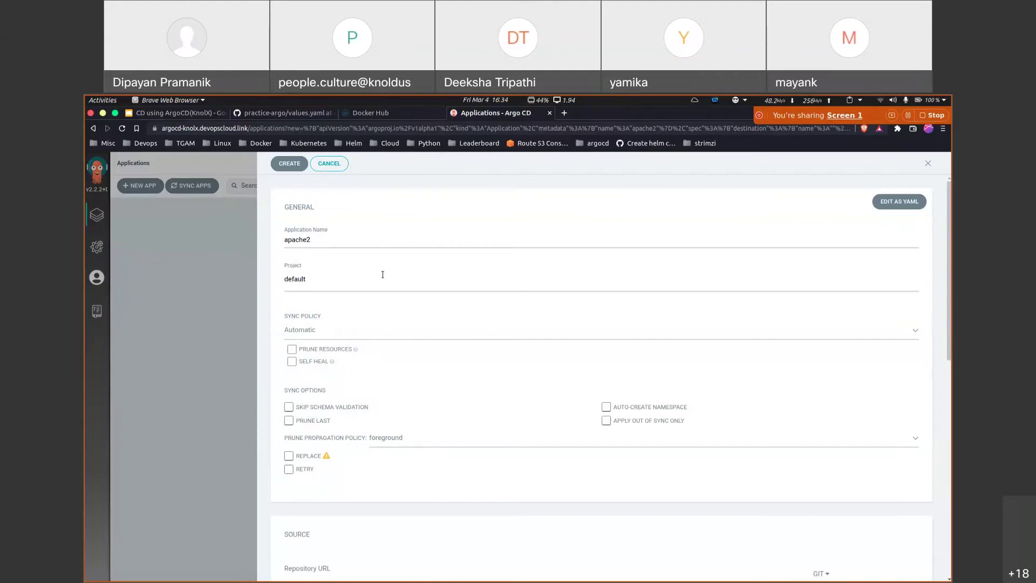
Step: Keep Automatic sync and enable Prune Resources and Self Heal
left_click(318, 329)
left_click(306, 361)
left_click(292, 350)
left_click(291, 349)
left_click(292, 362)
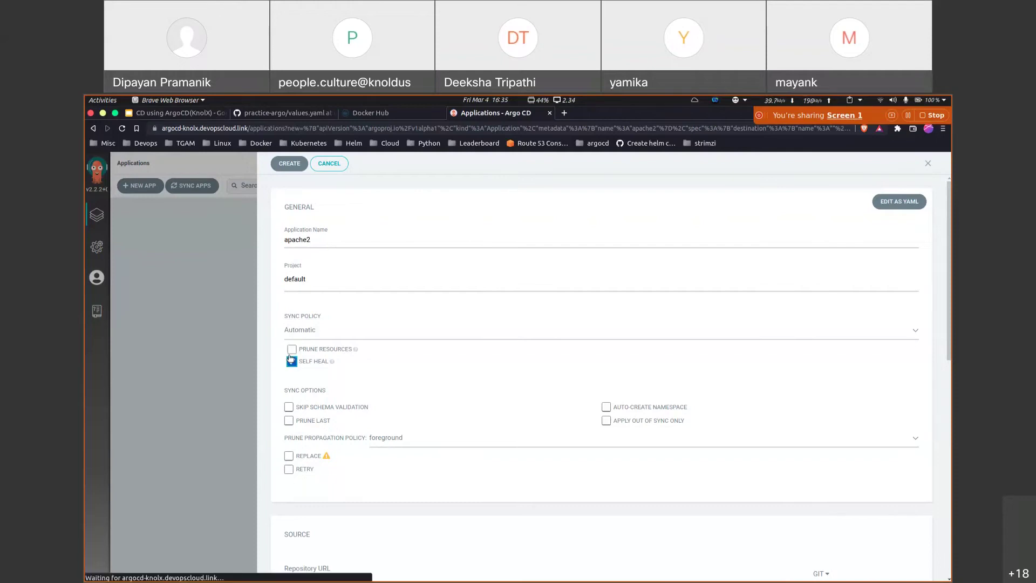
left_click(292, 349)
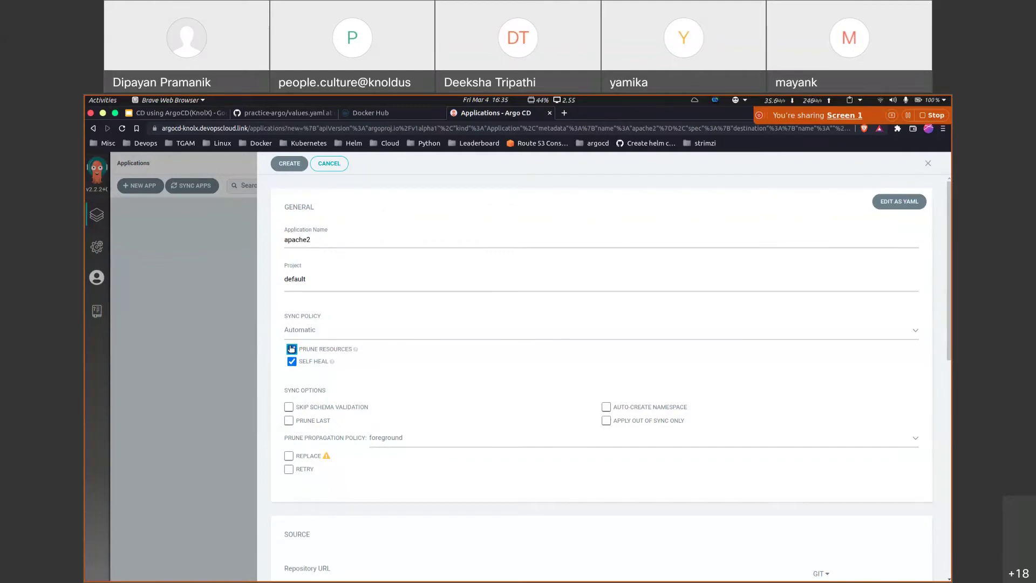
left_click(292, 349)
Step: Enable the Auto-Create Namespace and Prune Last sync options
scroll(370, 413, "down", 1)
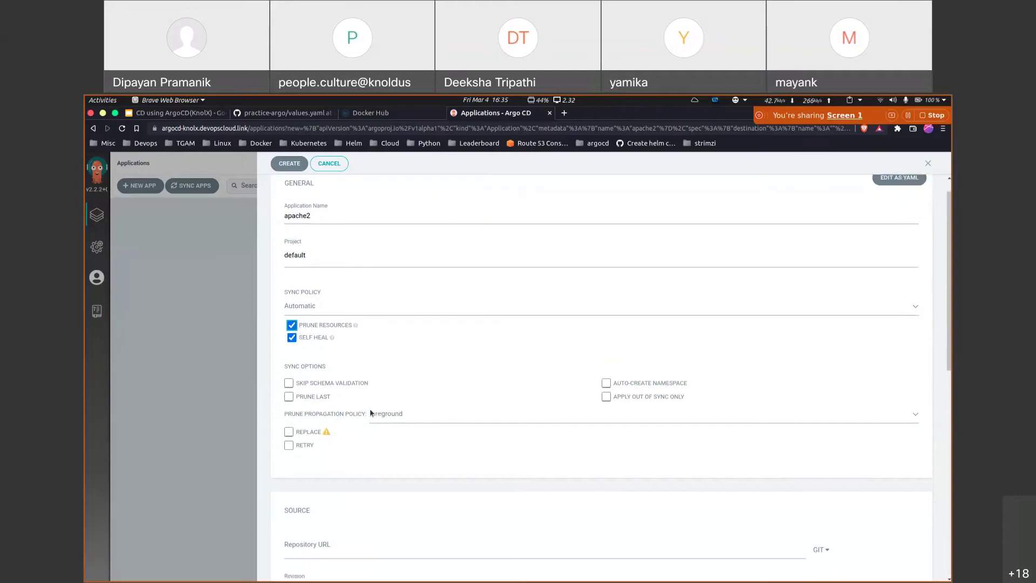
left_click(607, 384)
scroll(432, 396, "down", 3)
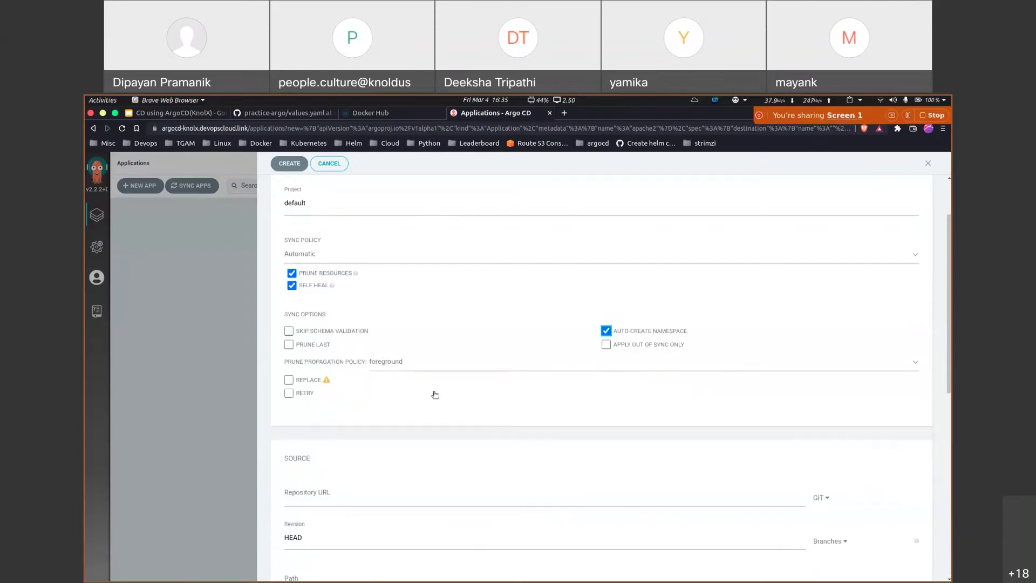
left_click(289, 325)
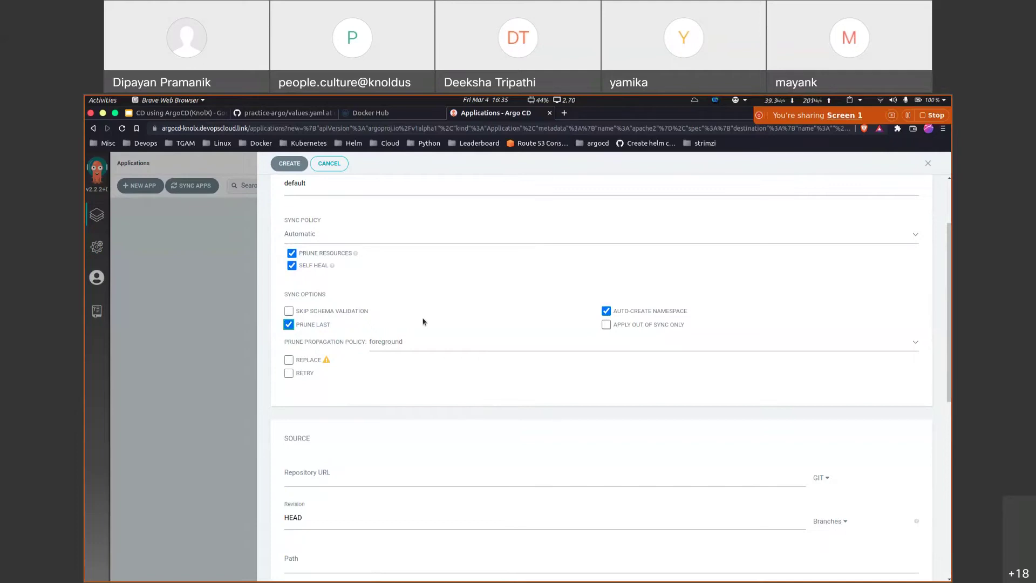
scroll(429, 334, "down", 3)
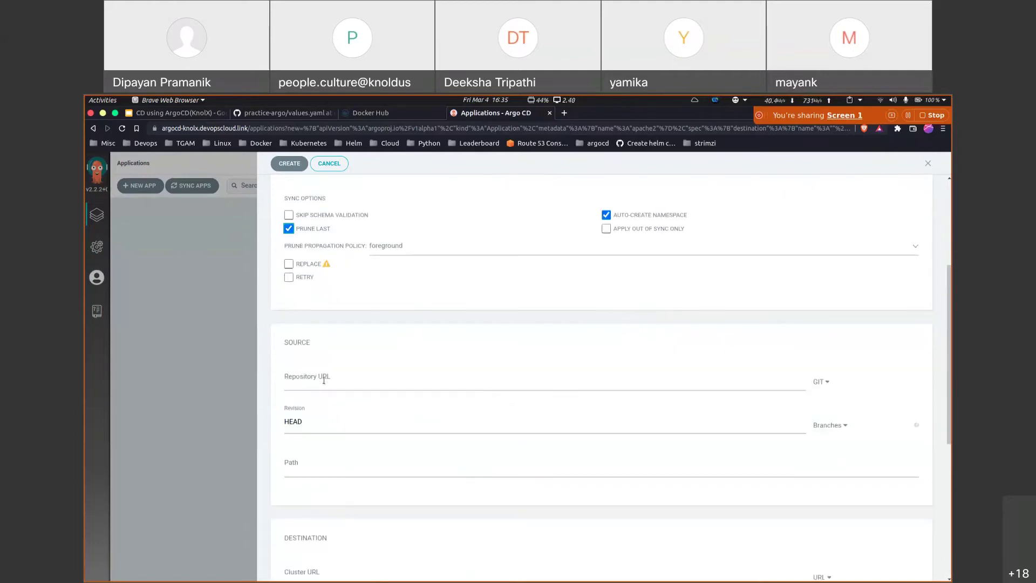
Step: Source the app from the practice-argo repo, revision main, path charts/apache2
scroll(323, 322, "down", 1)
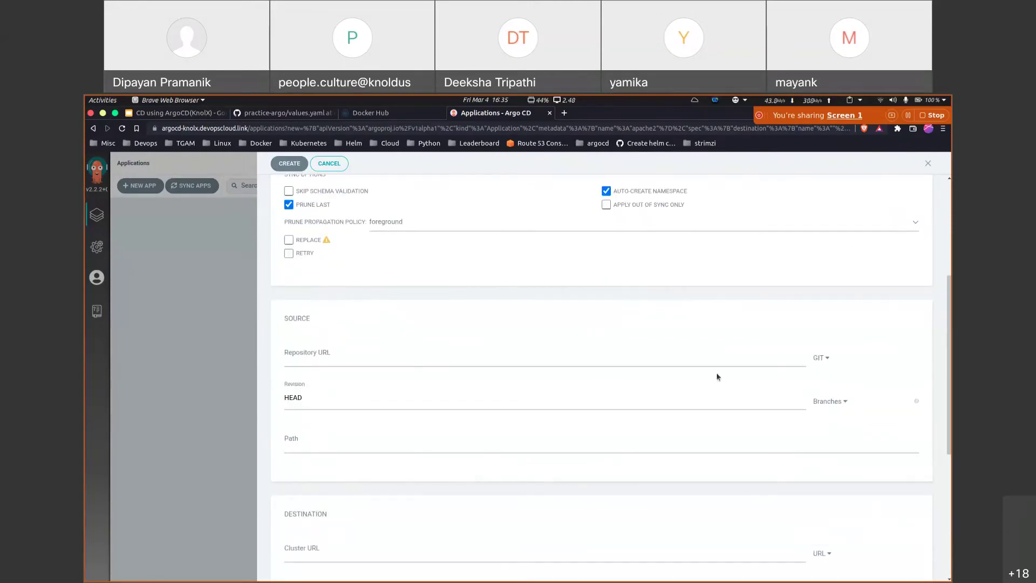
left_click(716, 358)
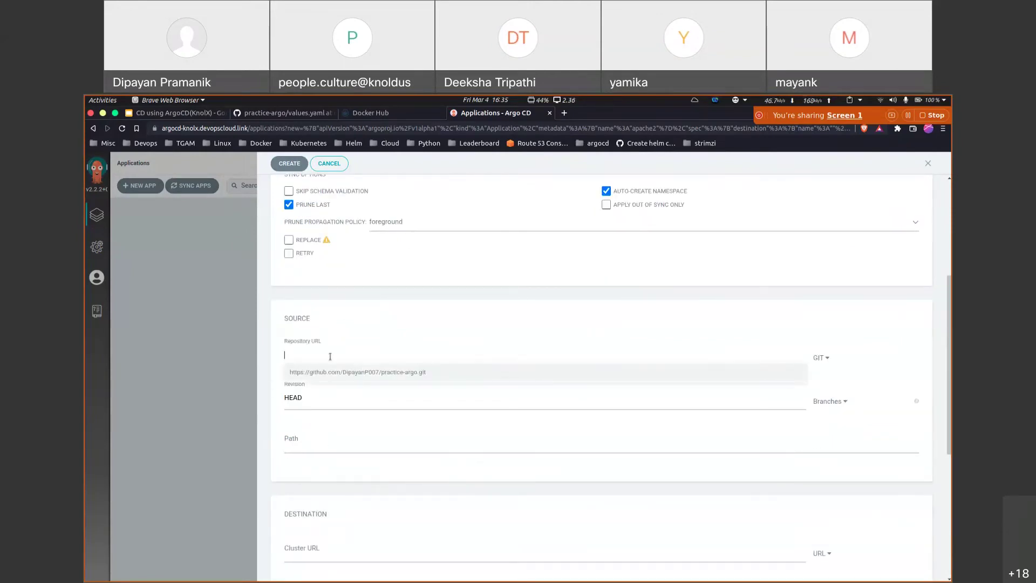
left_click(437, 378)
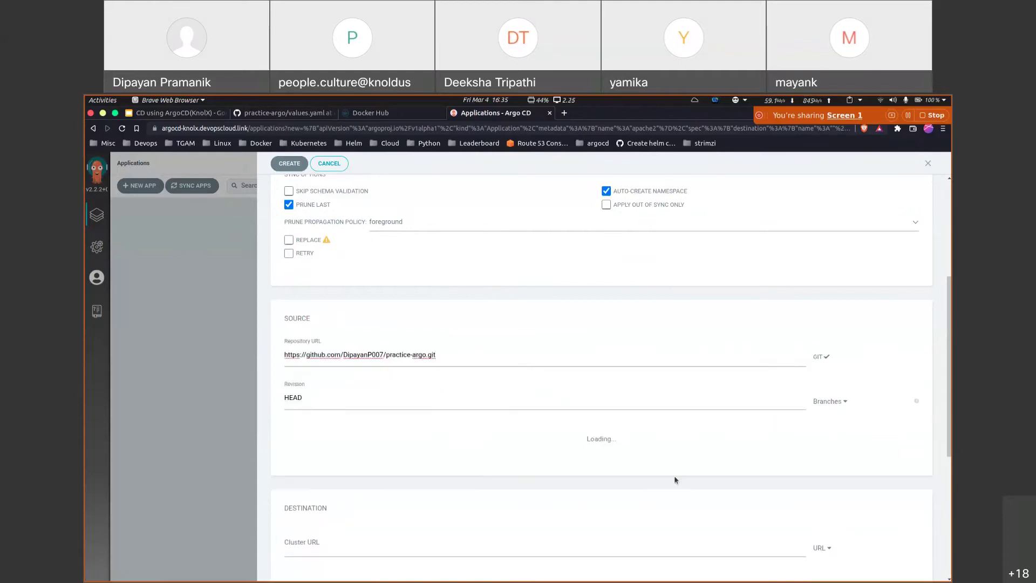
left_click(342, 399)
key("BackSpace")
key("BackSpace")
key("BackSpace")
key("BackSpace")
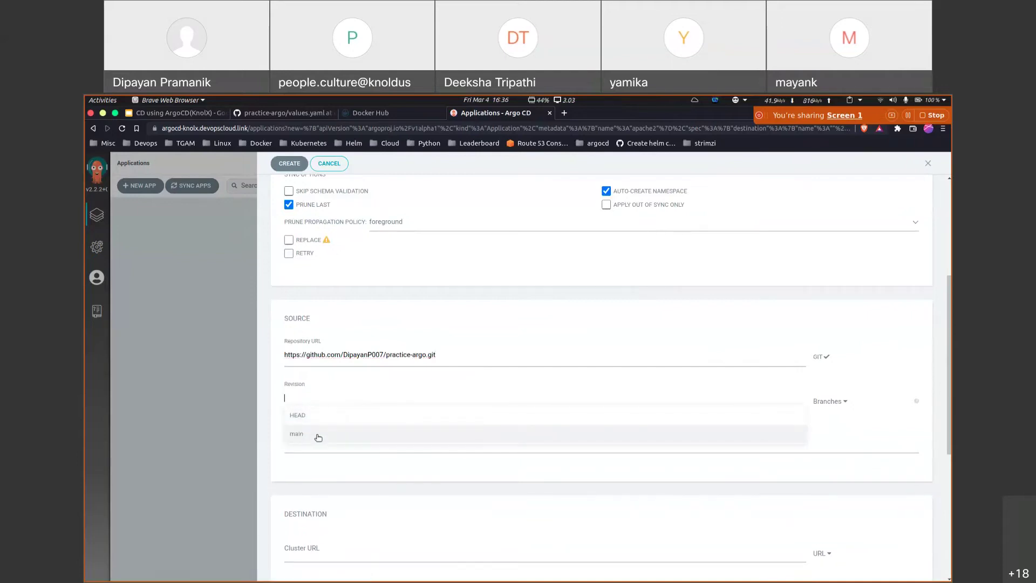
left_click(318, 436)
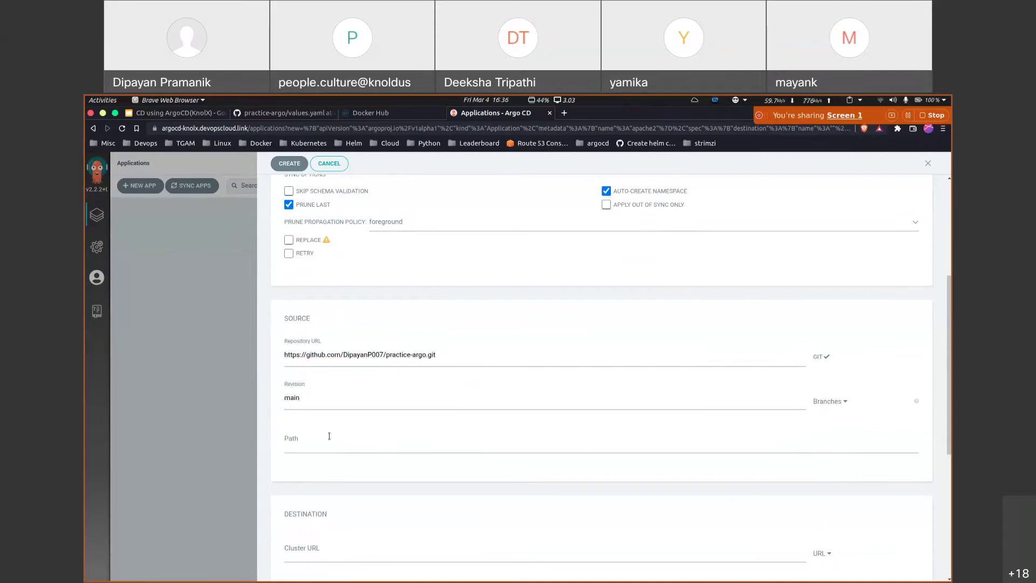
left_click(311, 444)
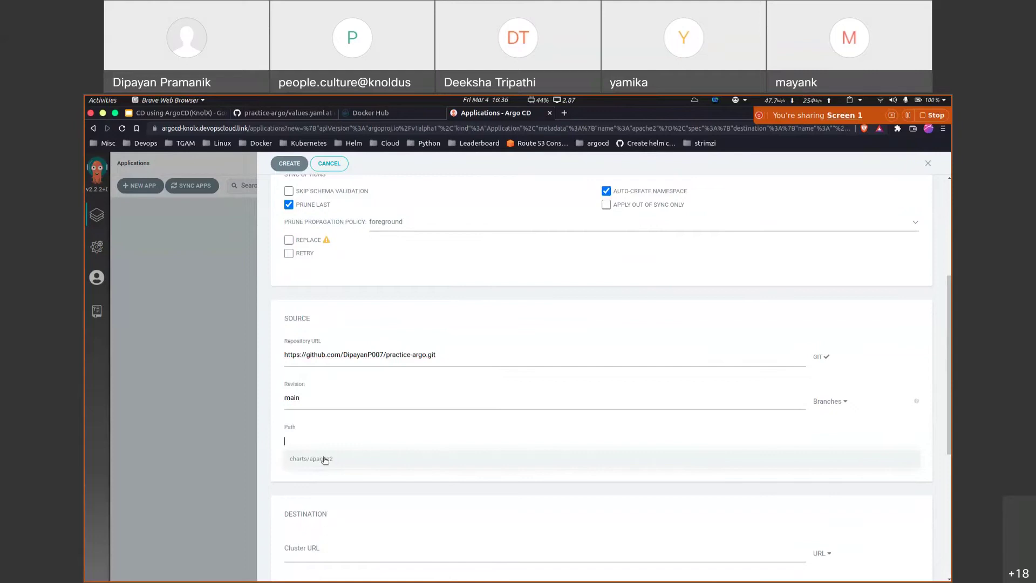
left_click(325, 459)
scroll(334, 447, "down", 1)
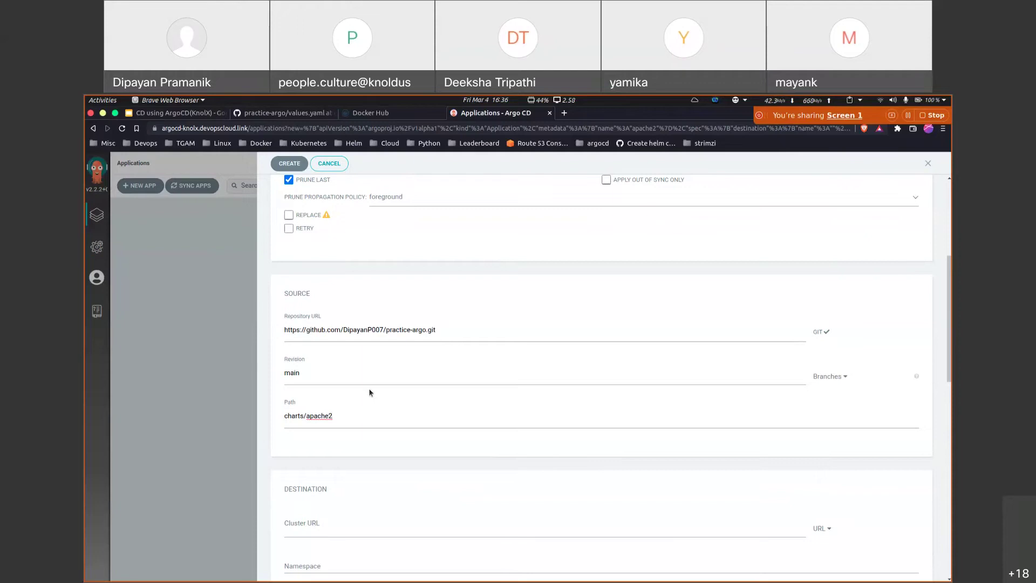
scroll(369, 393, "down", 3)
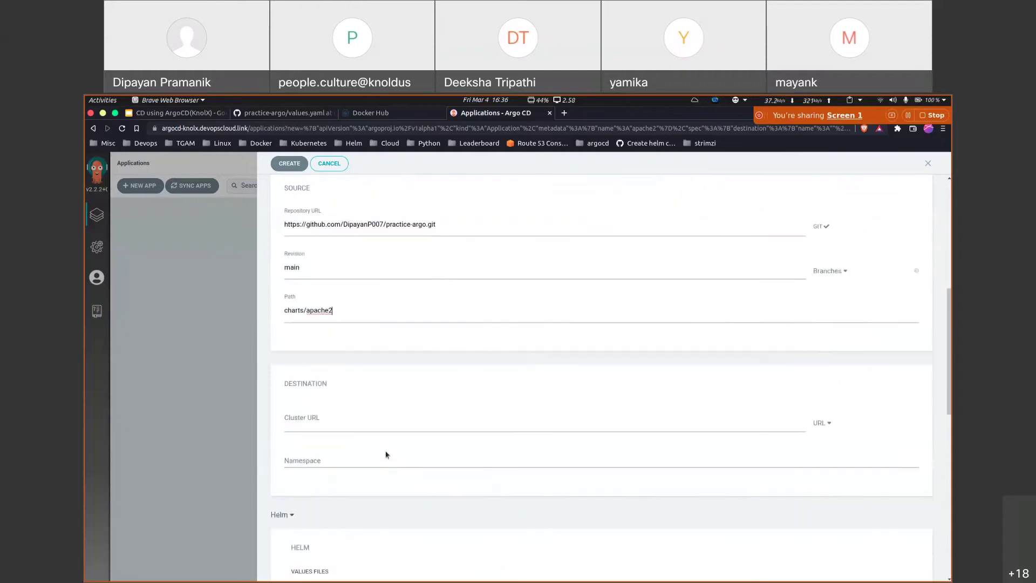
left_click(313, 411)
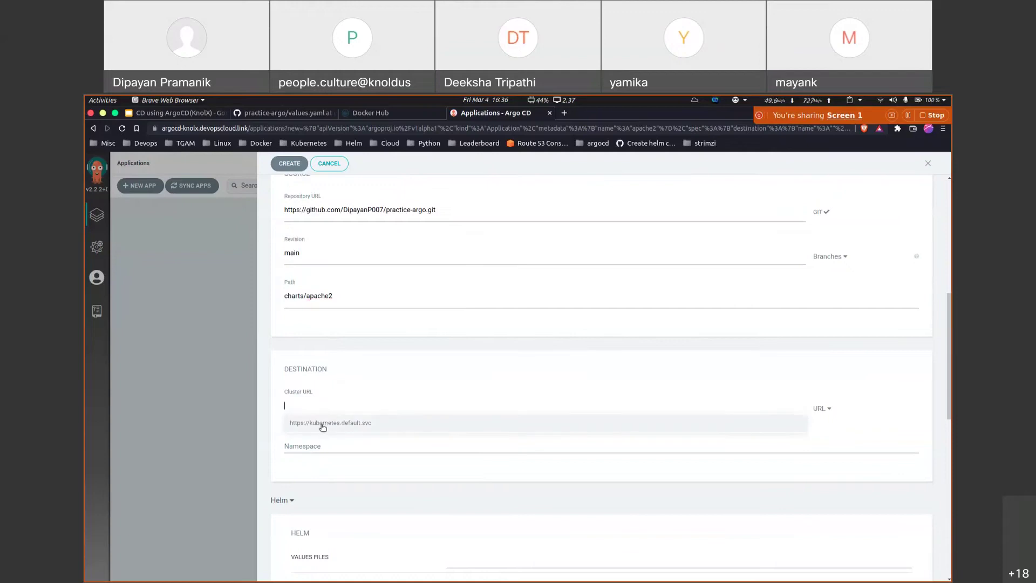
left_click(320, 423)
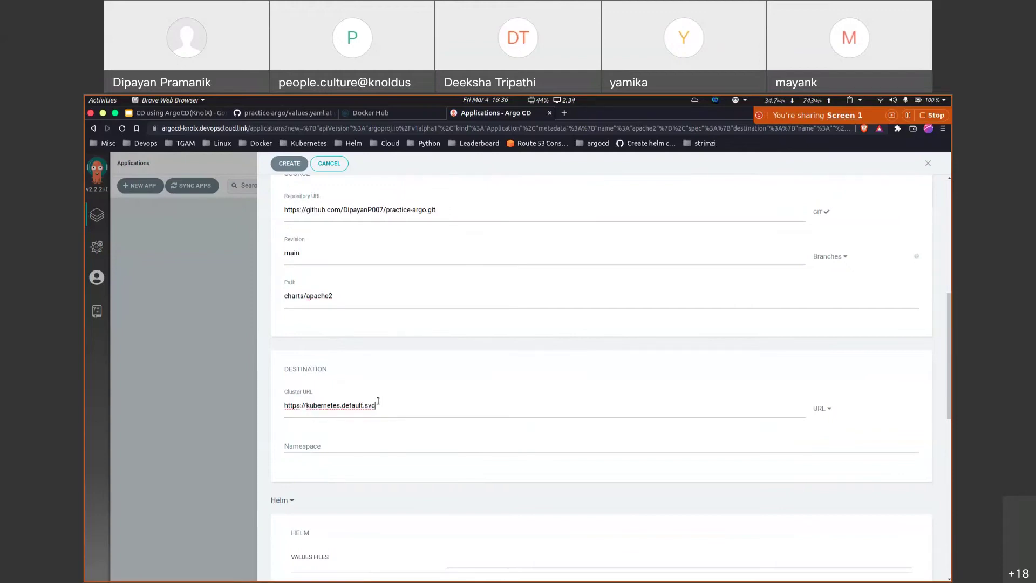
left_click(428, 441)
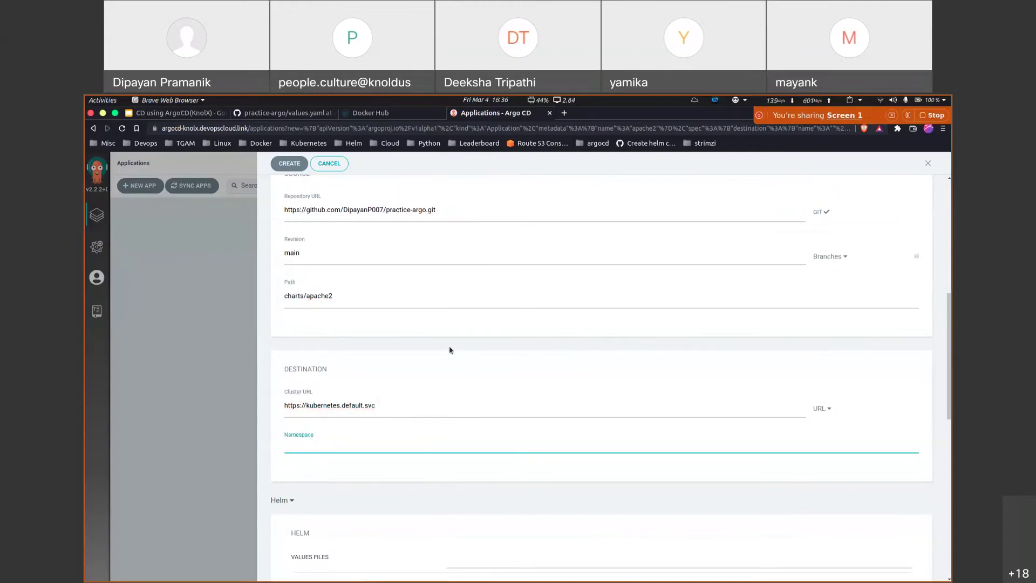
type("knolx-apache")
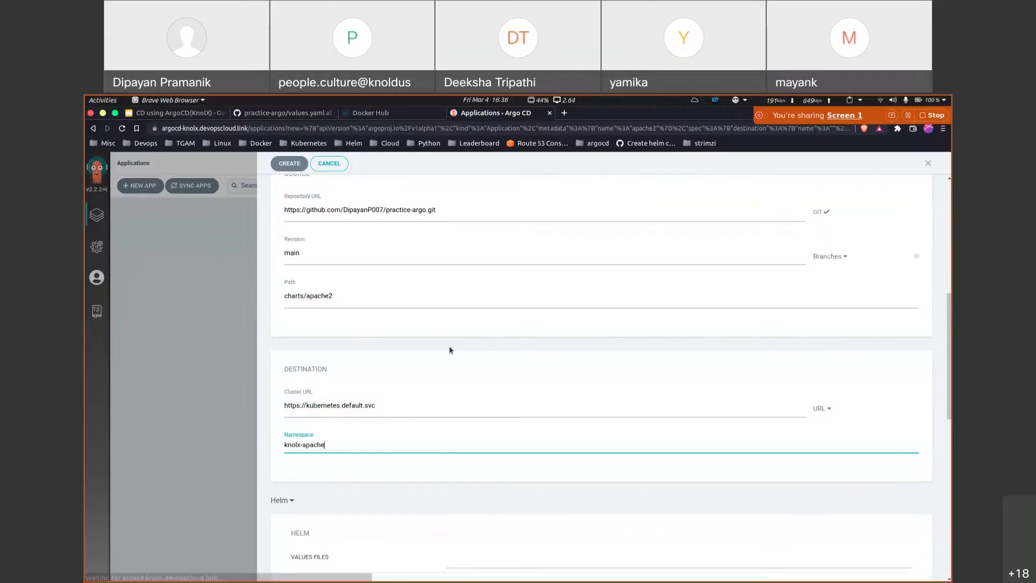
scroll(472, 473, "down", 3)
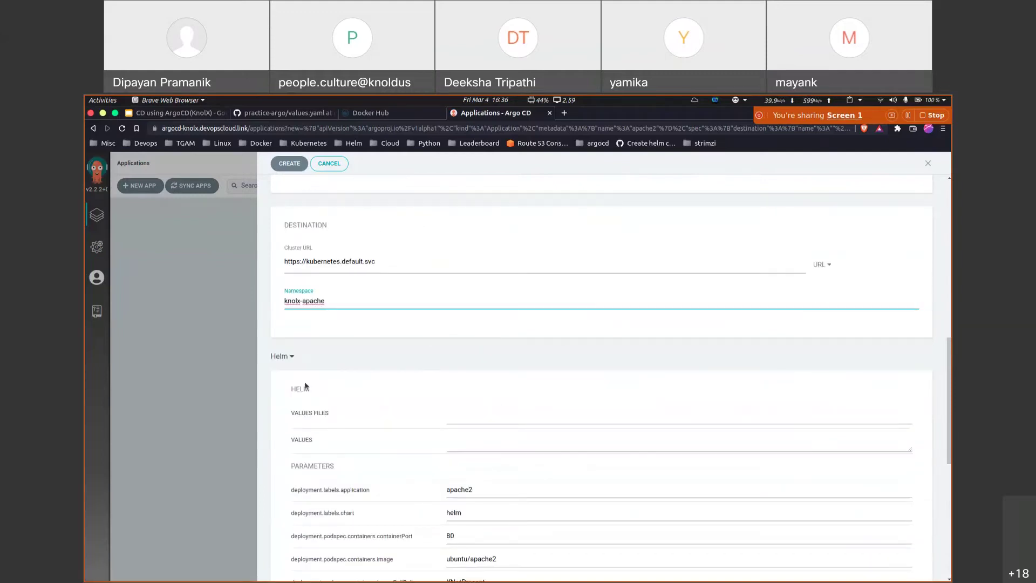
Step: Use values.yaml as the Helm values file and review its loaded parameters, including 4 replicas
left_click(471, 414)
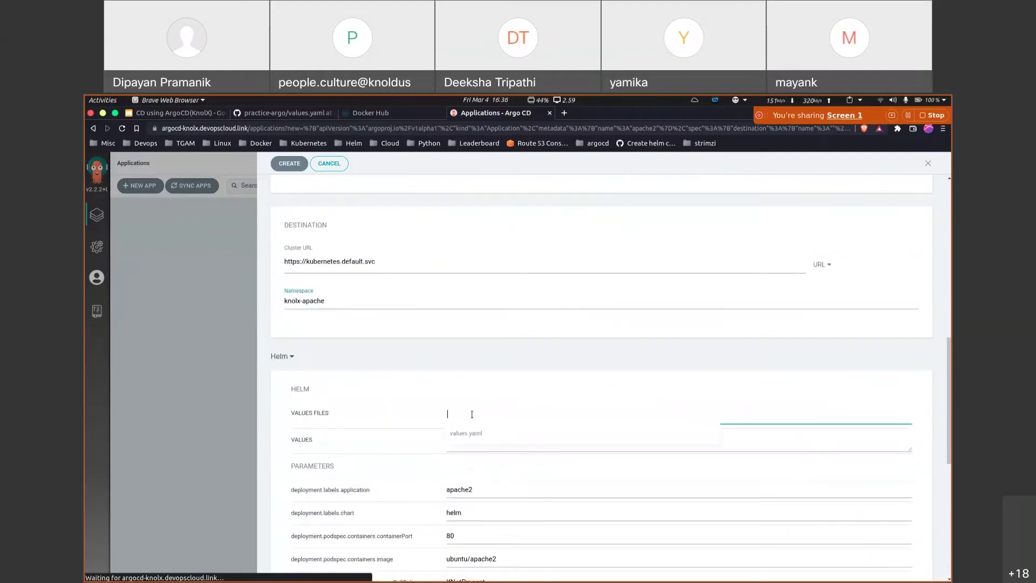
left_click(485, 433)
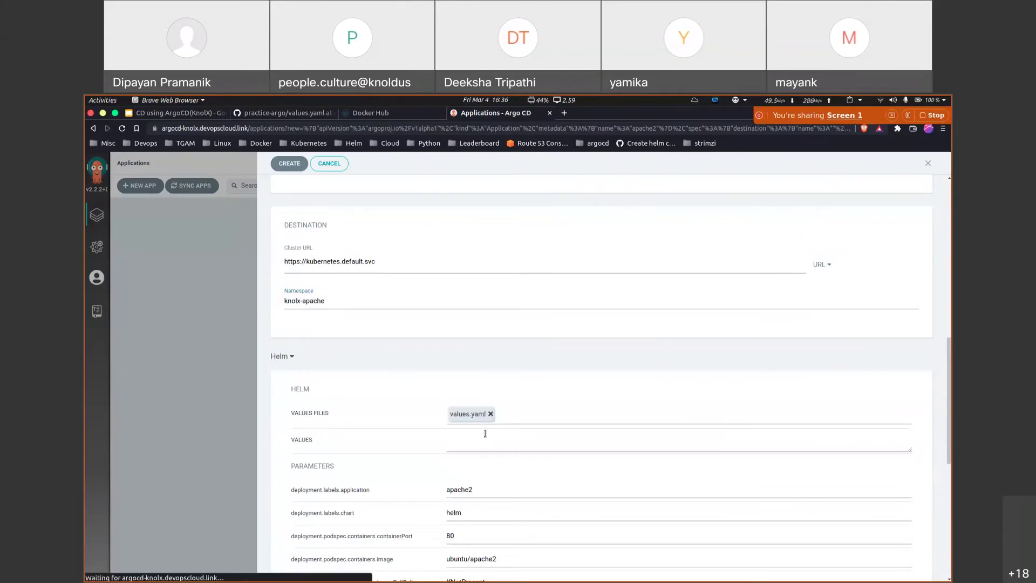
scroll(495, 468, "down", 7)
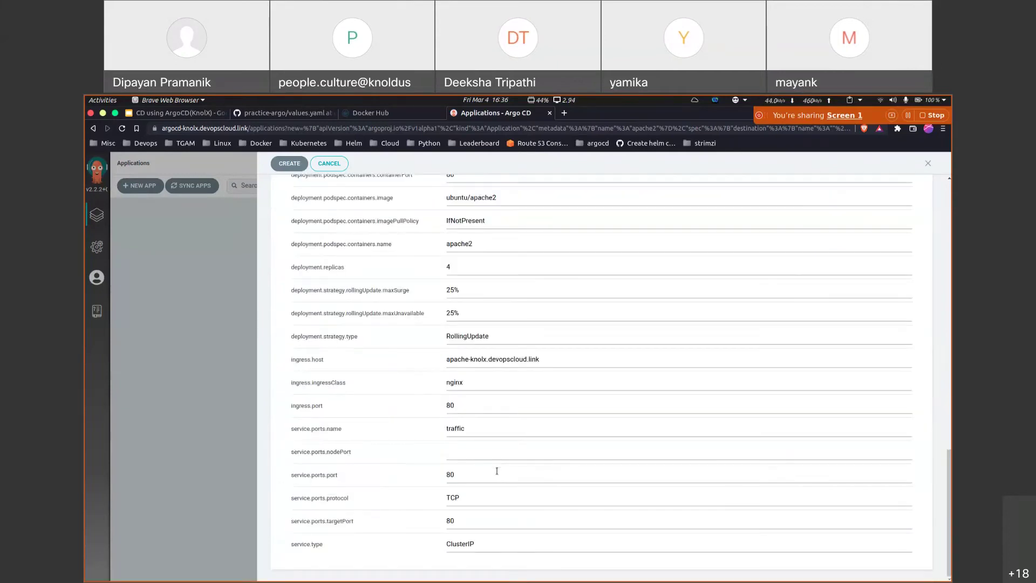
scroll(497, 471, "up", 3)
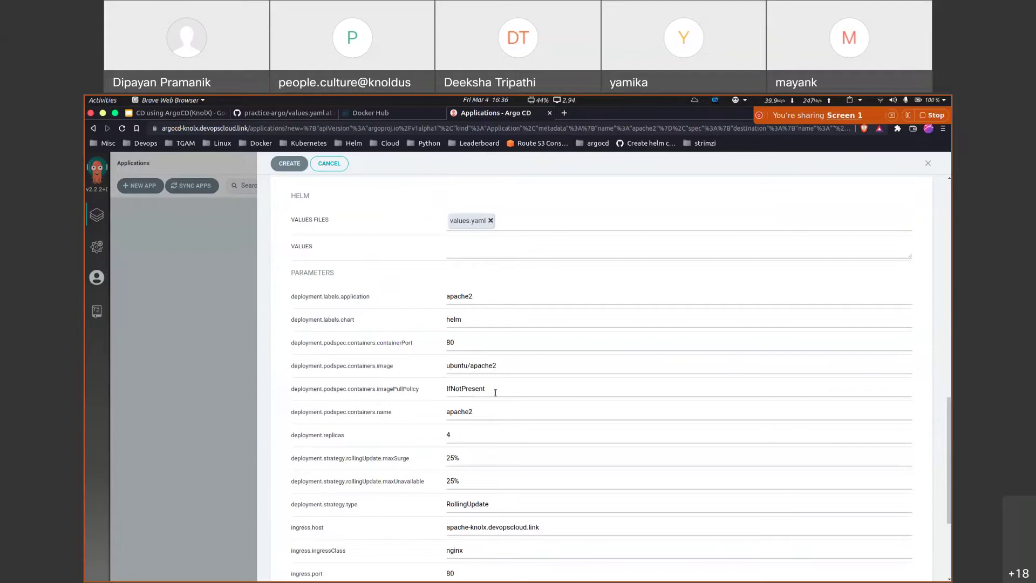
scroll(495, 393, "up", 10)
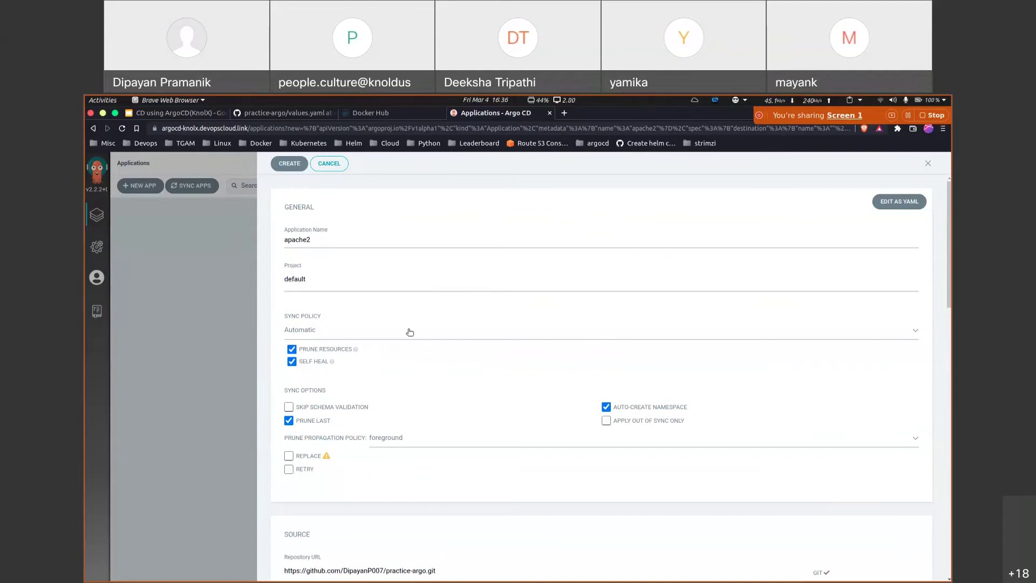
key("ctrl+2")
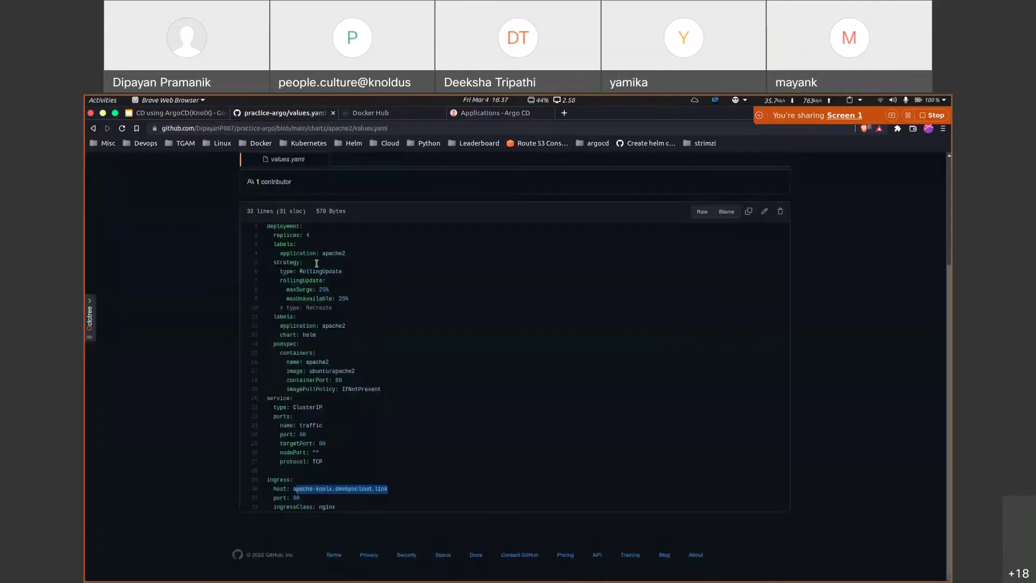
scroll(219, 236, "up", 2)
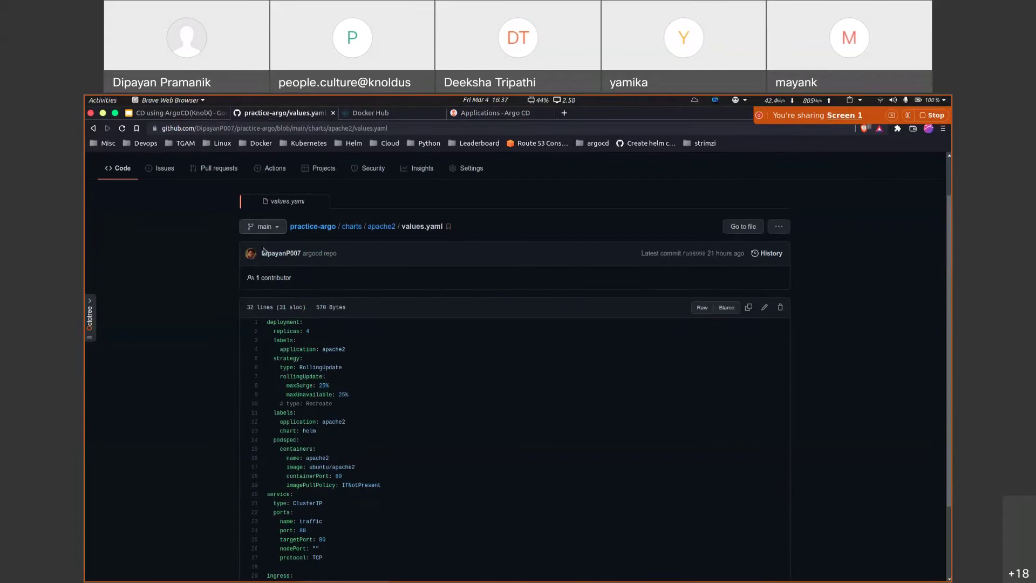
left_click(130, 170)
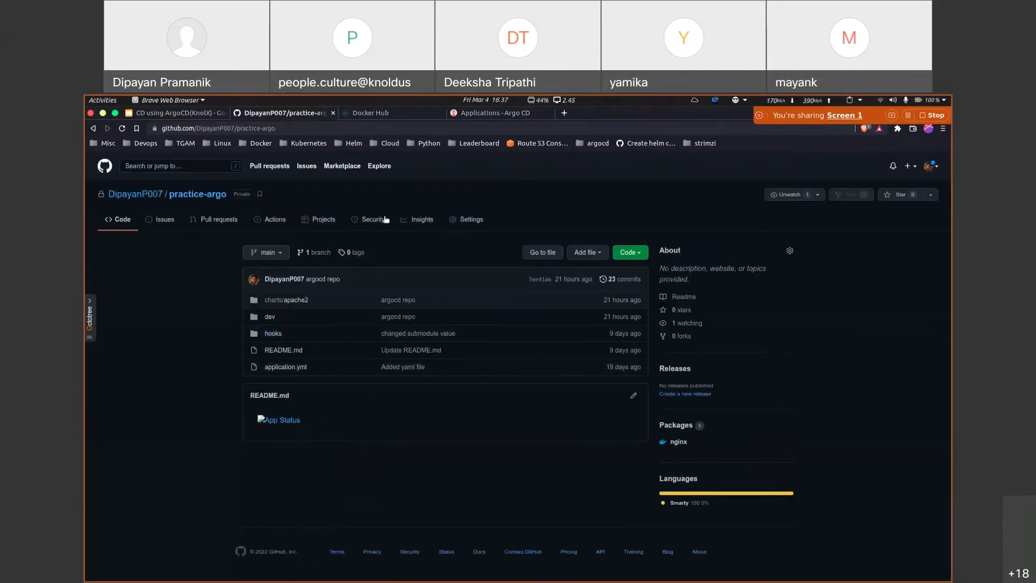
left_click(502, 112)
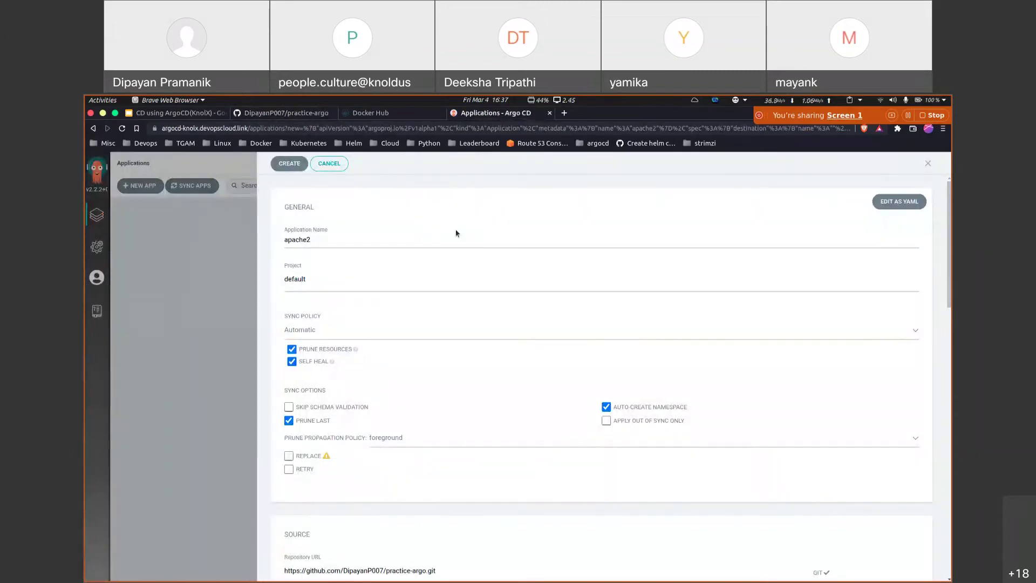
Step: Create the apache2 application from its YAML manifest view
left_click(890, 202)
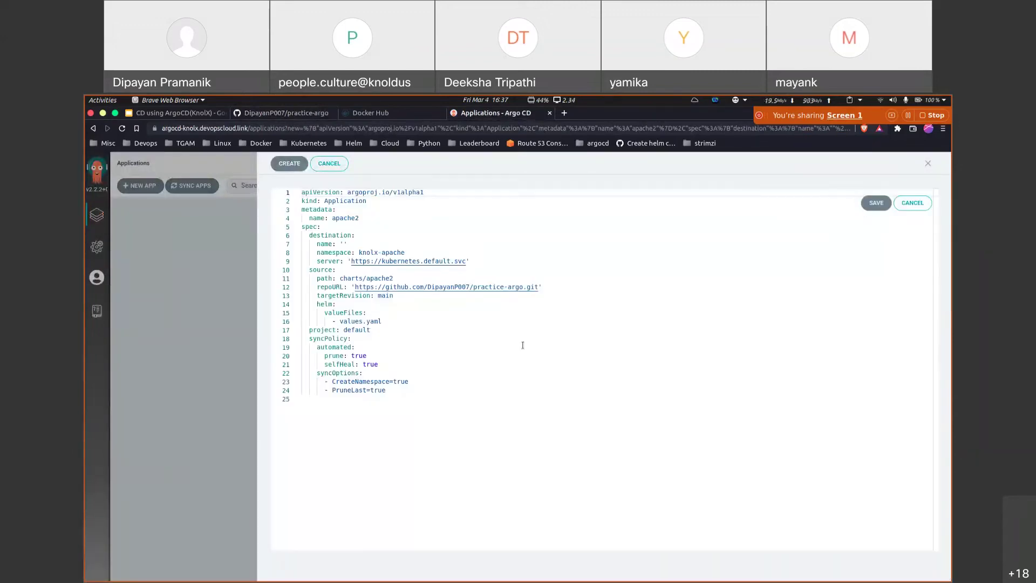
left_click_drag(419, 394, 298, 198)
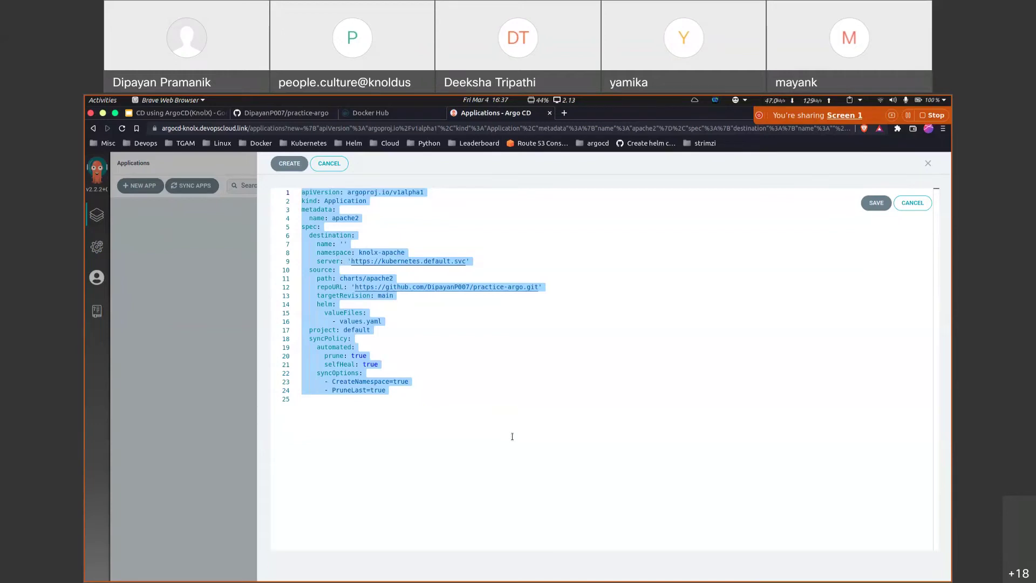
left_click(293, 167)
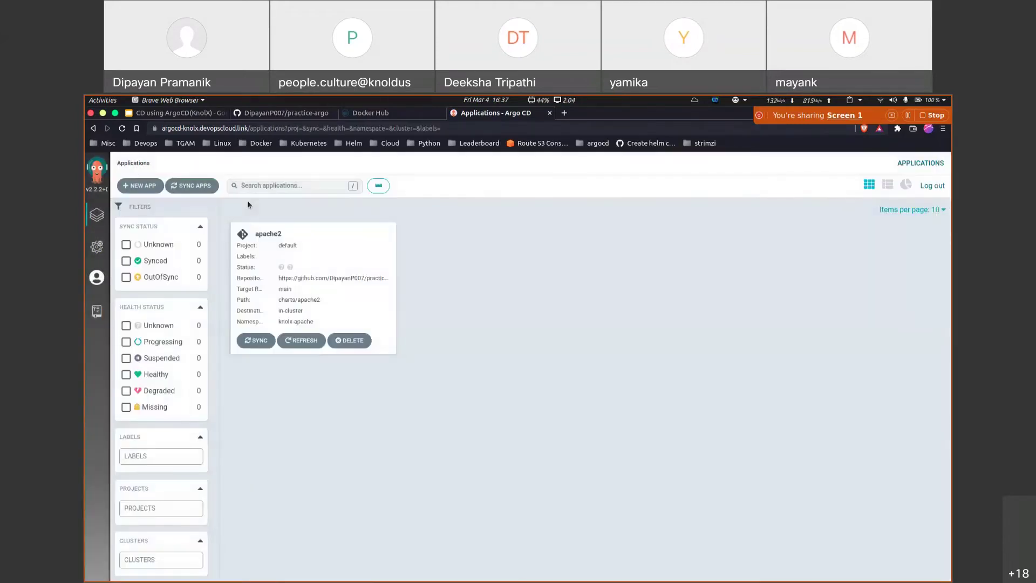
Step: Open apache2 and confirm Sync OK to main at 7ee41de, with health Progressing
left_click(300, 242)
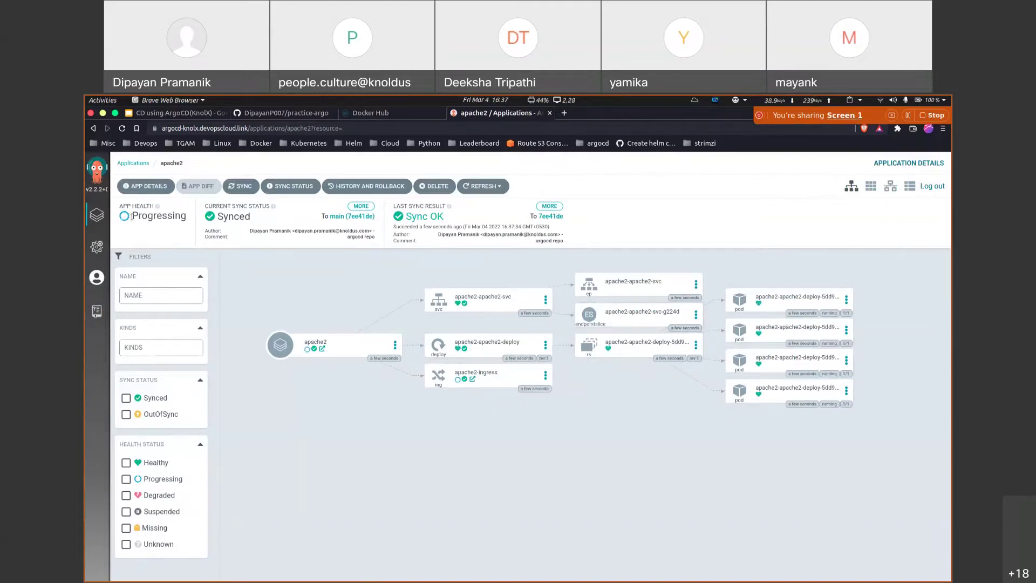
left_click_drag(132, 217, 182, 216)
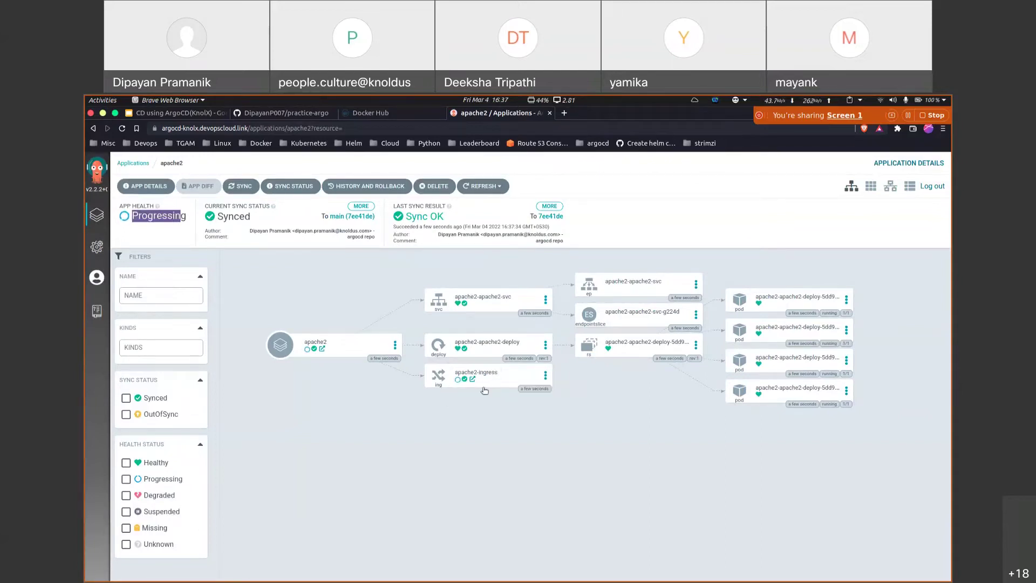
left_click(491, 425)
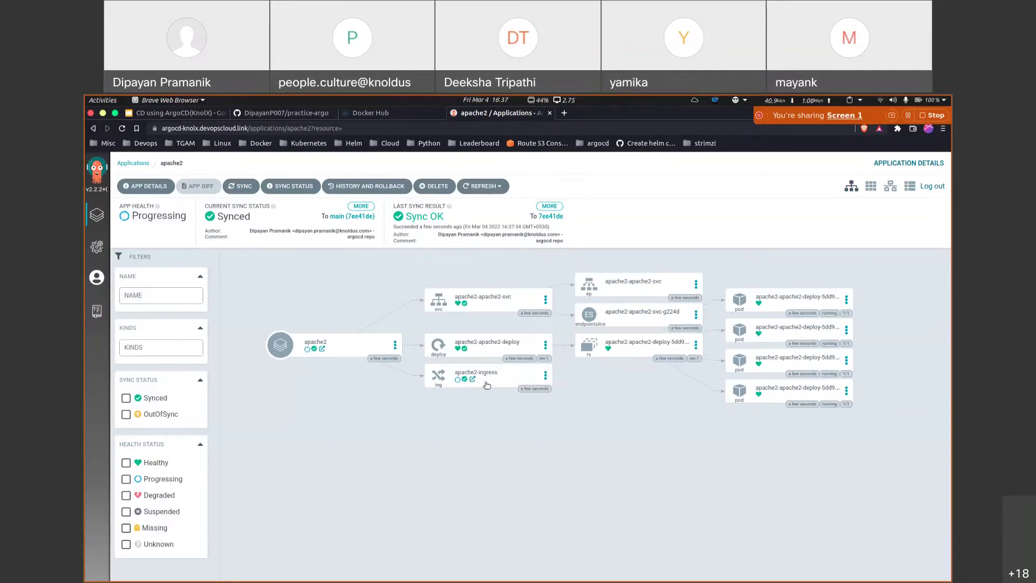
Step: In VS Code, open the repo's charts/apache2 values.yaml
mouse_move(609, 570)
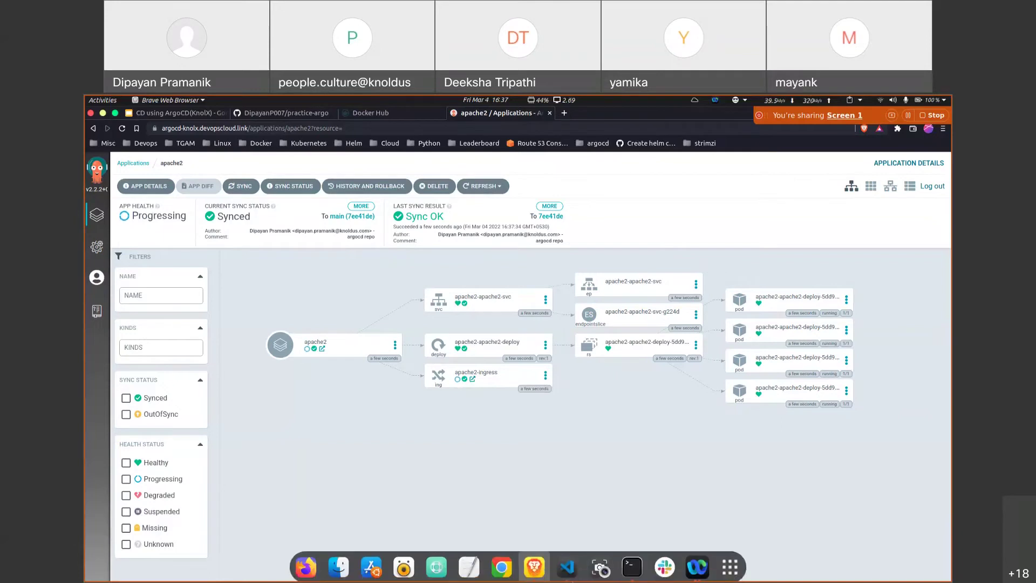
left_click(566, 567)
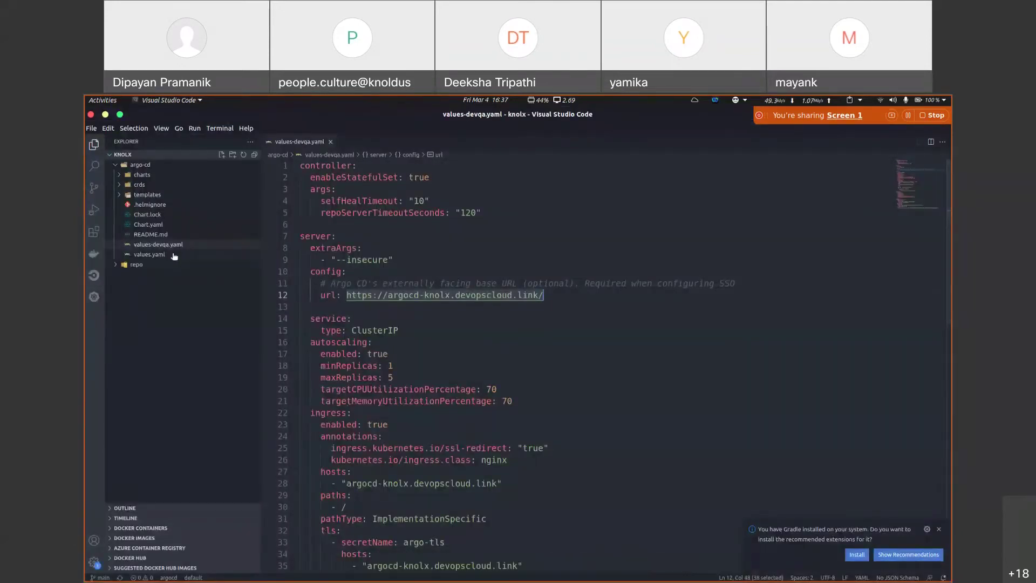
left_click(157, 254)
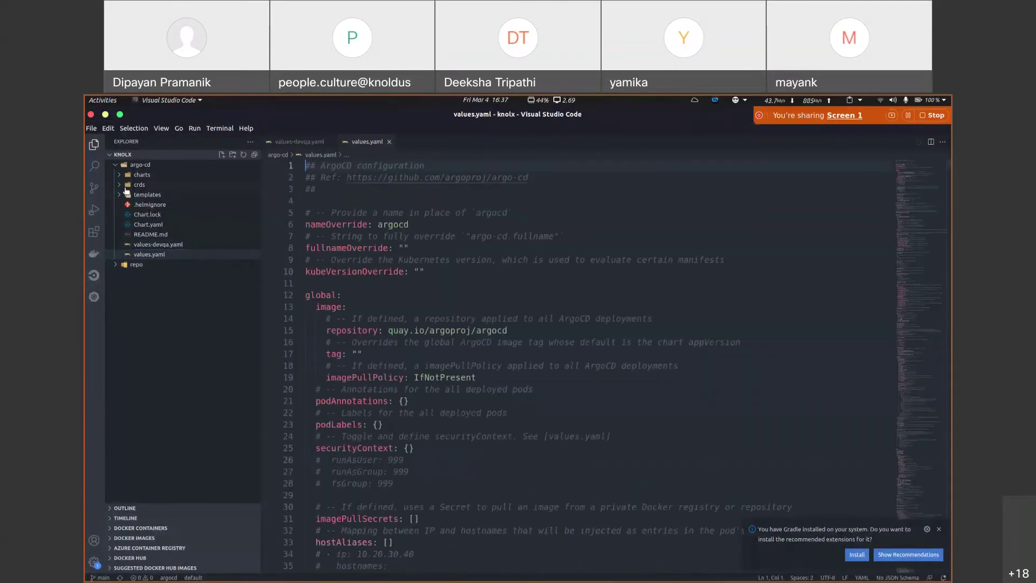
left_click(115, 164)
left_click(117, 175)
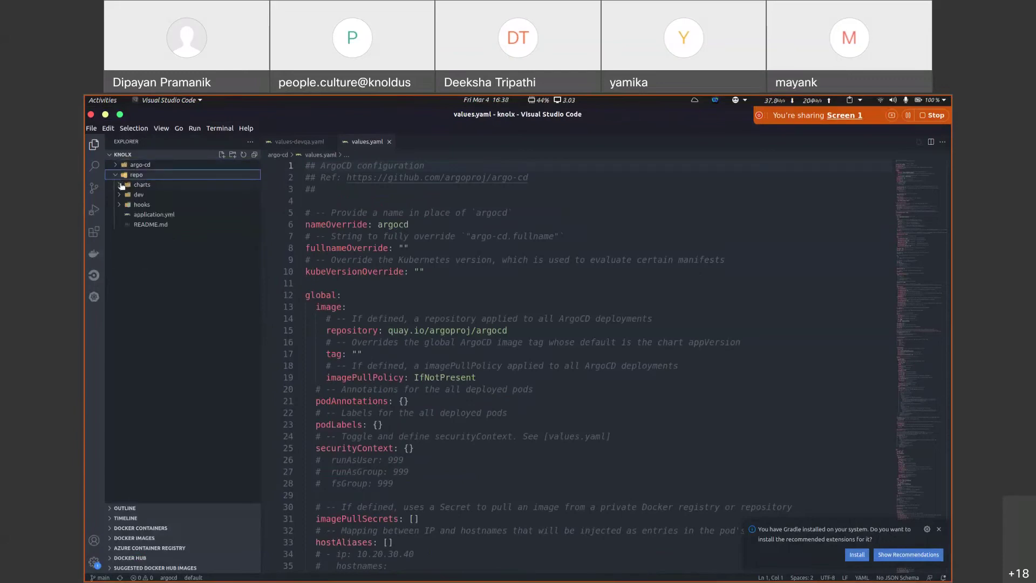
left_click(120, 184)
left_click(151, 224)
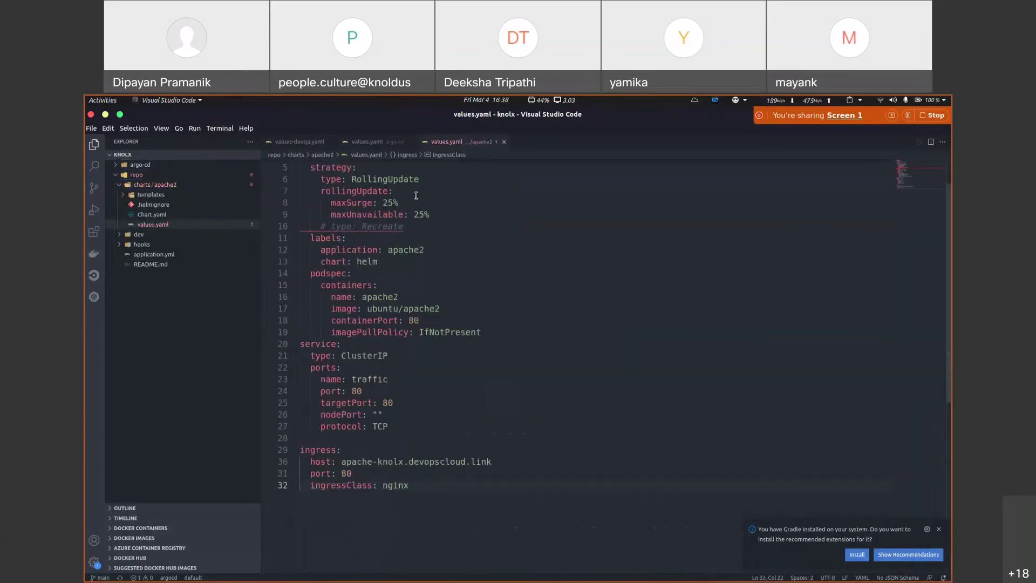
scroll(412, 308, "down", 1)
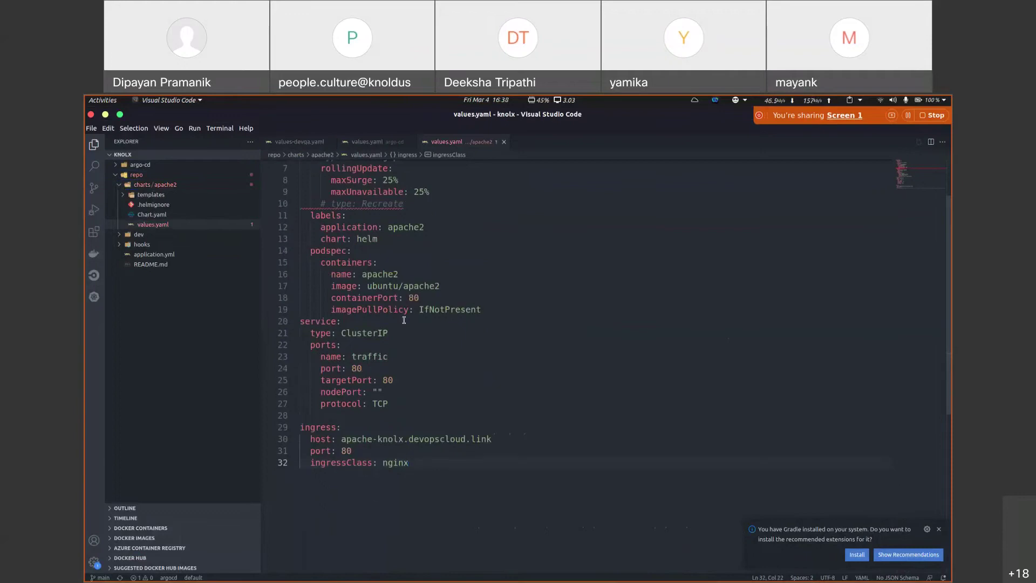
scroll(403, 320, "up", 2)
scroll(400, 421, "up", 1)
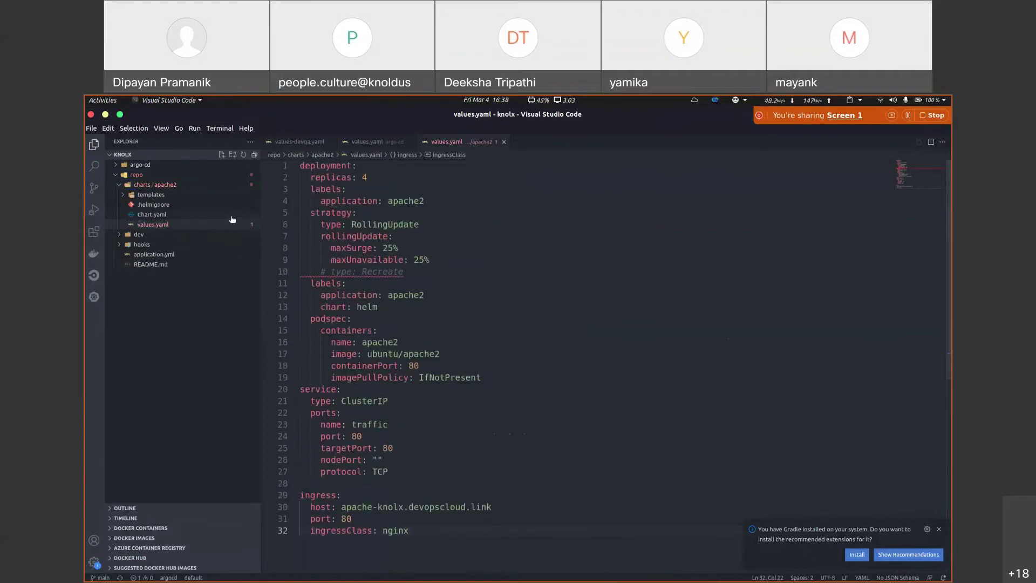
Step: Review replicas: 4, ClusterIP service type and ubuntu/apache2 image, then return to Argo CD
left_click_drag(370, 178, 311, 178)
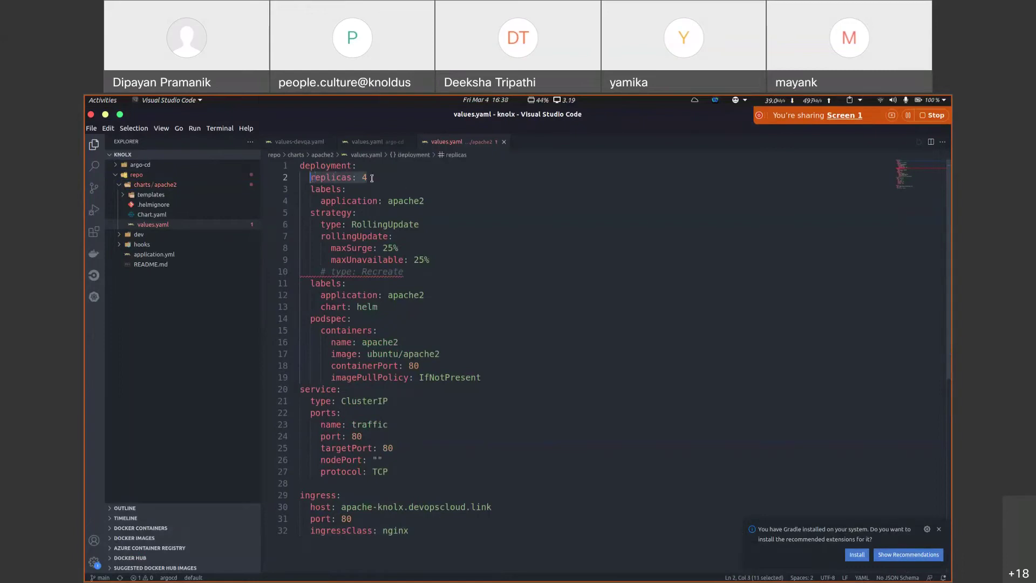
left_click(425, 532)
left_click(341, 507, "shift")
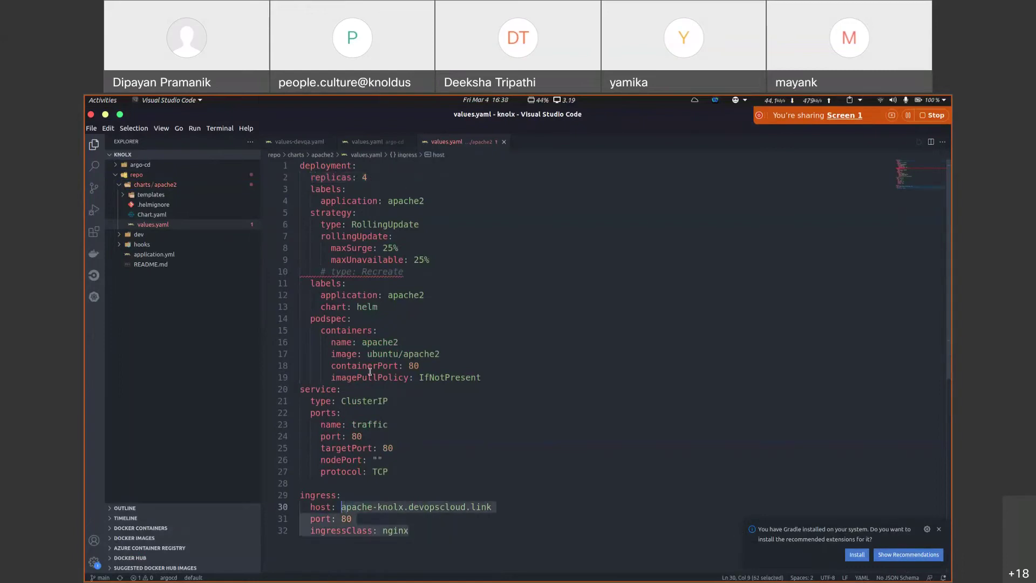
left_click_drag(391, 401, 341, 401)
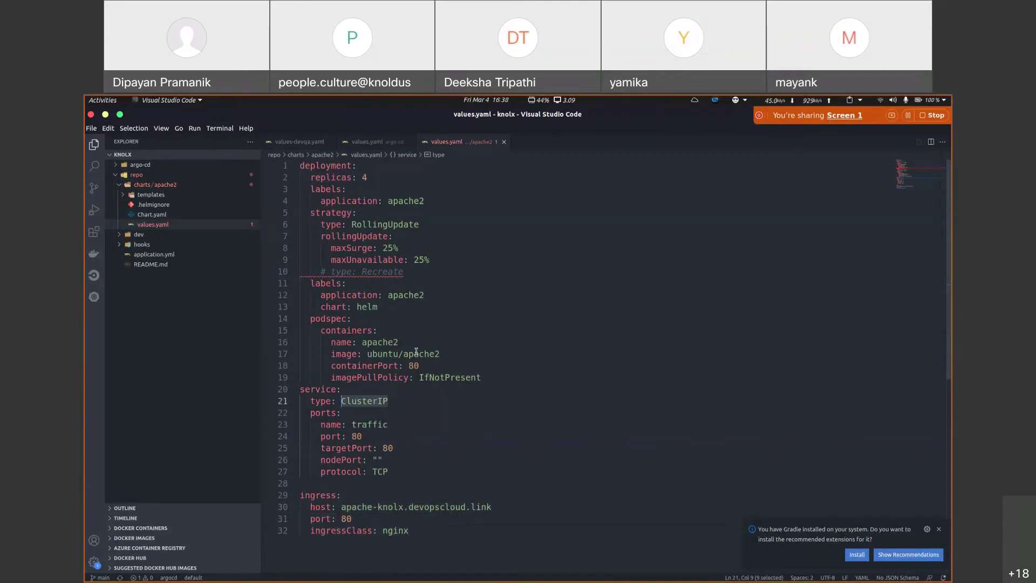
left_click_drag(440, 352, 367, 354)
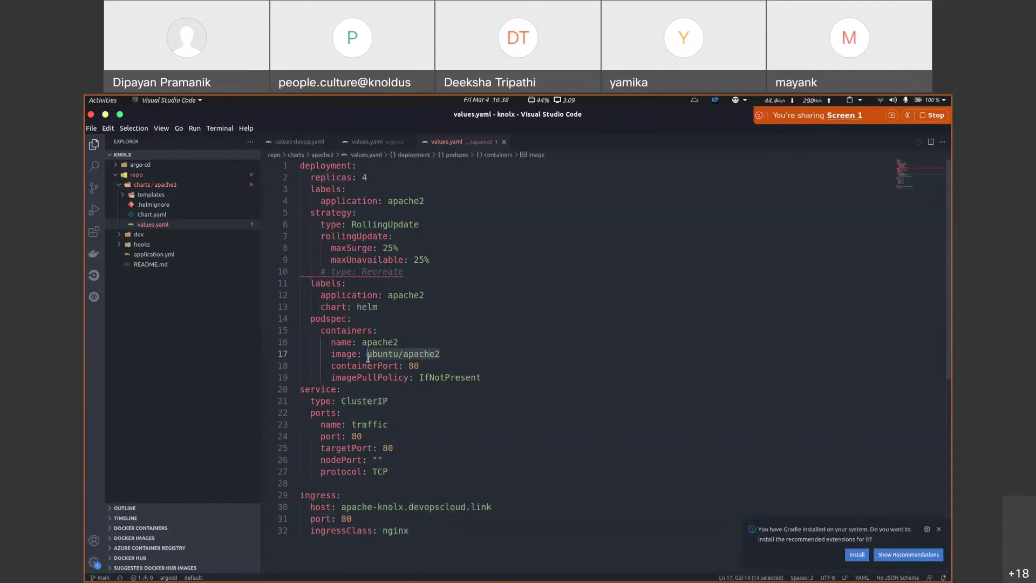
key("super")
left_click(593, 293)
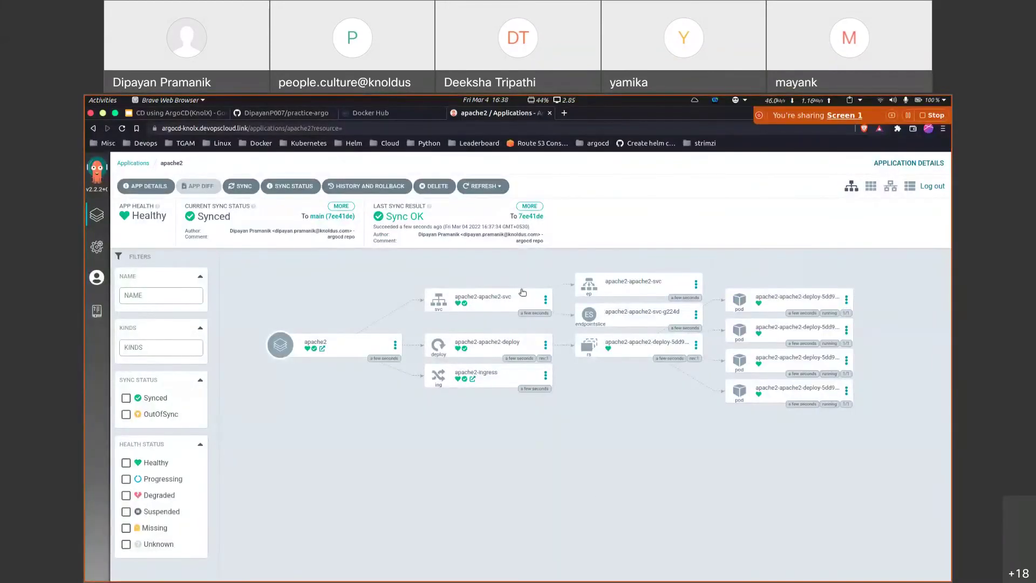
Step: Inspect the apache2-apache2-svc live manifest, noting its ClusterIP type
left_click(495, 301)
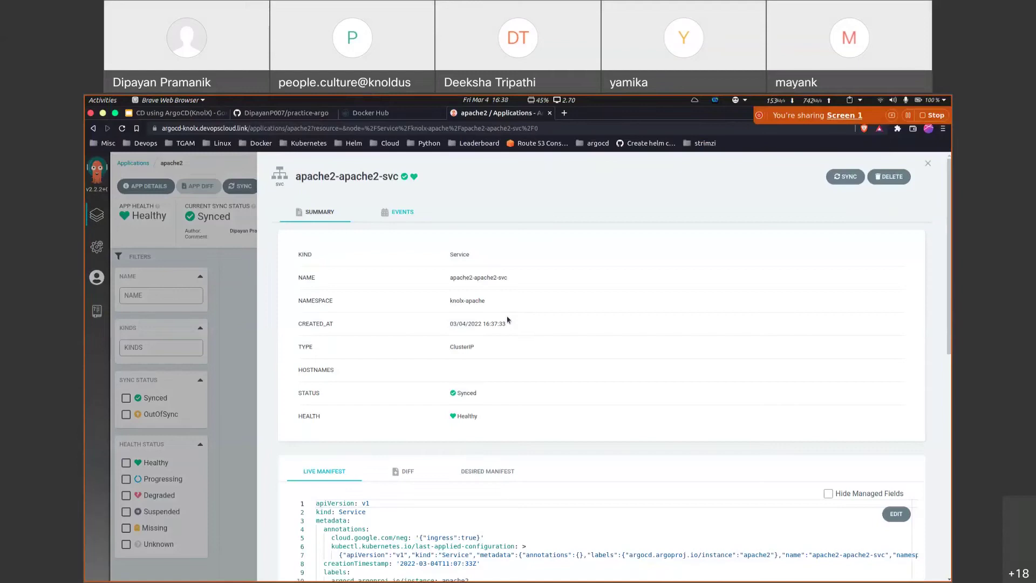
scroll(491, 397, "down", 10)
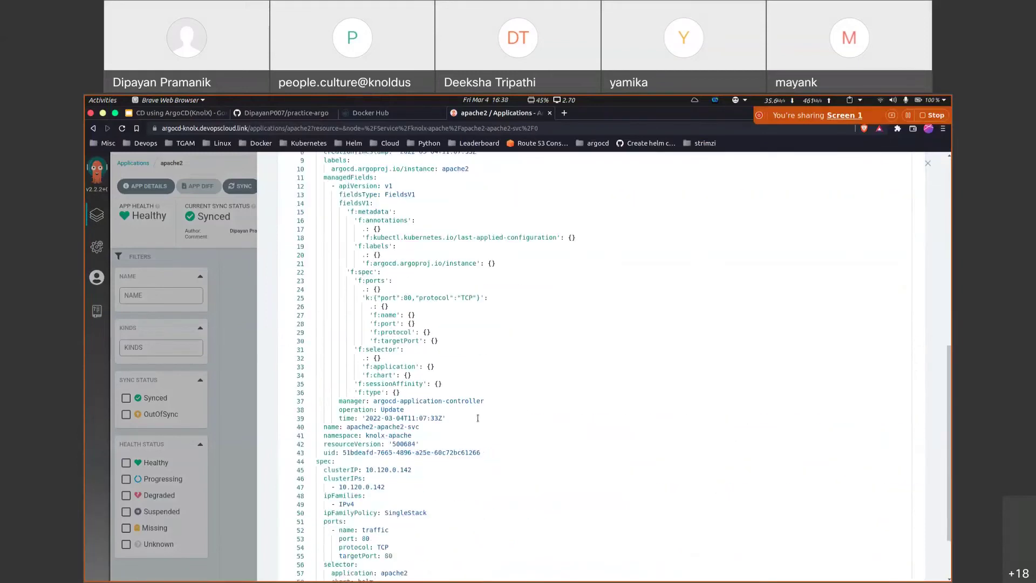
scroll(457, 415, "up", 6)
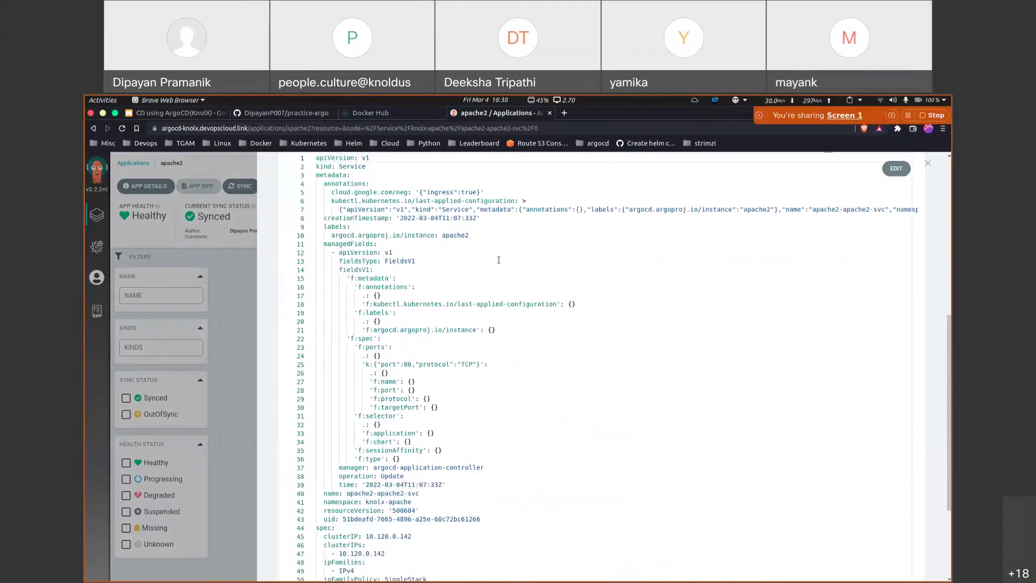
scroll(386, 416, "down", 6)
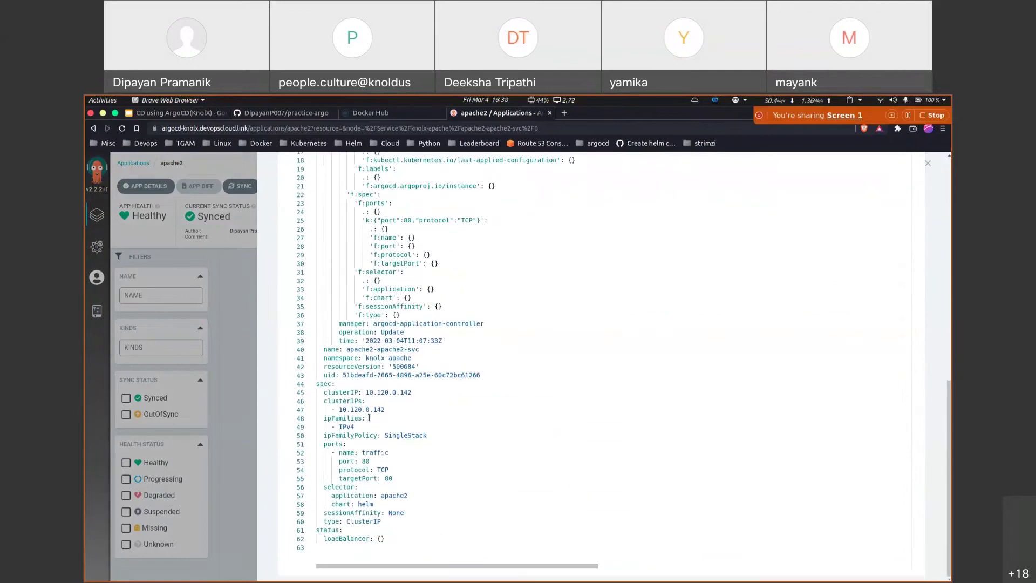
double_click(355, 521)
left_click(255, 366)
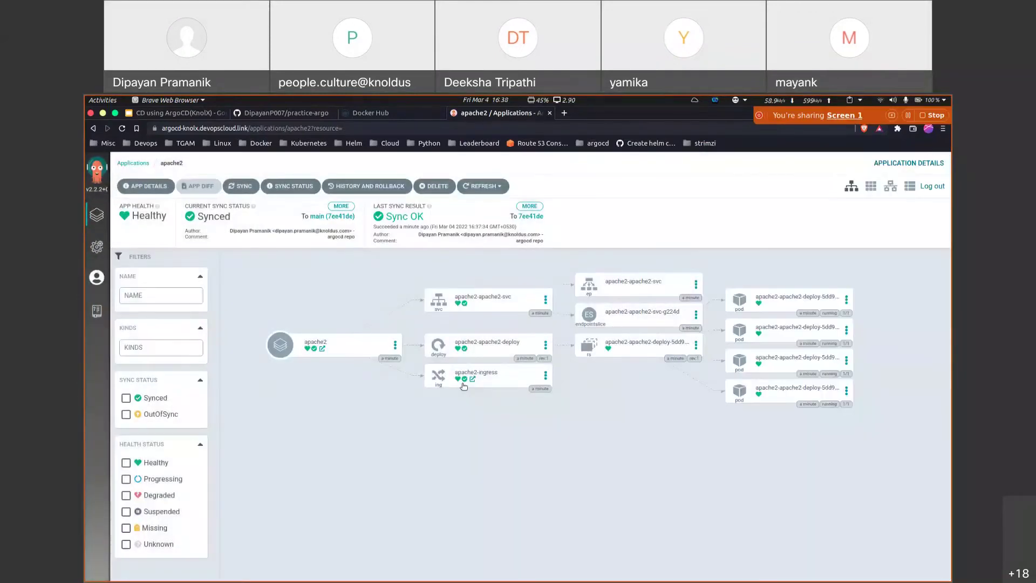
Step: Check the apache2-ingress details, then return to the terminal
left_click(467, 377)
left_click(236, 402)
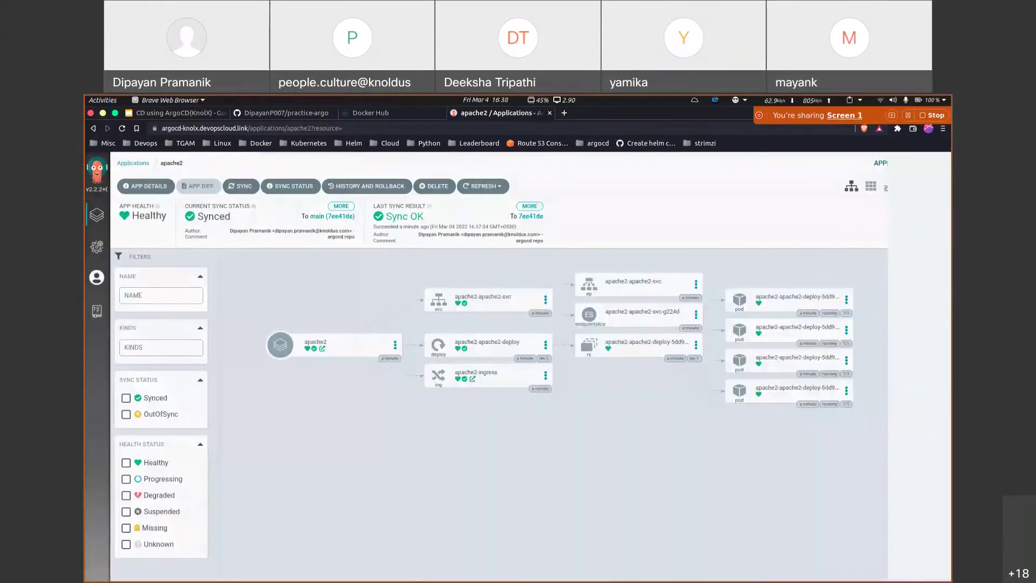
left_click(631, 567)
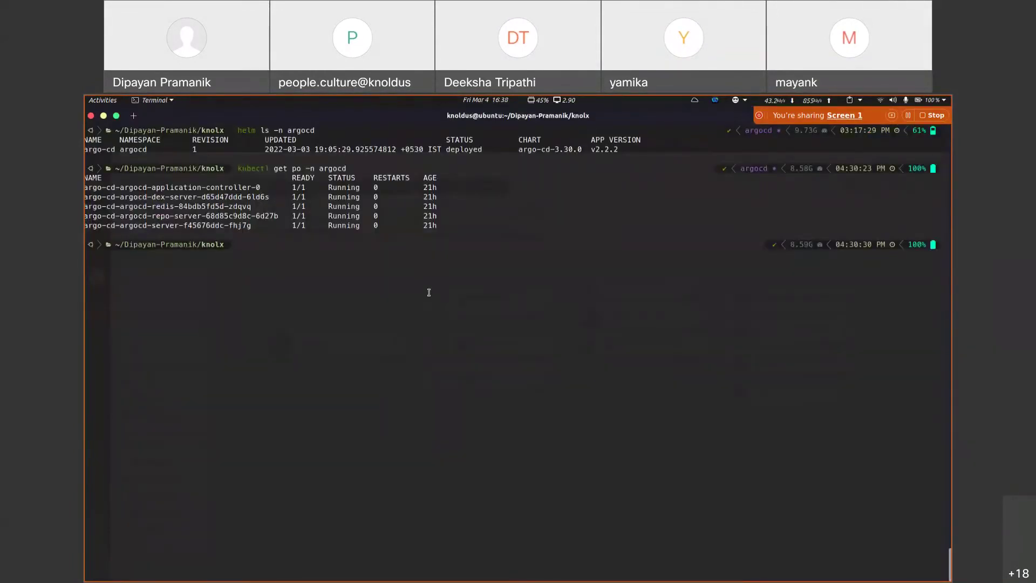
Step: Run kubectl get ns and note the new knolx-apache namespace
key("ctrl+l")
type("kubect")
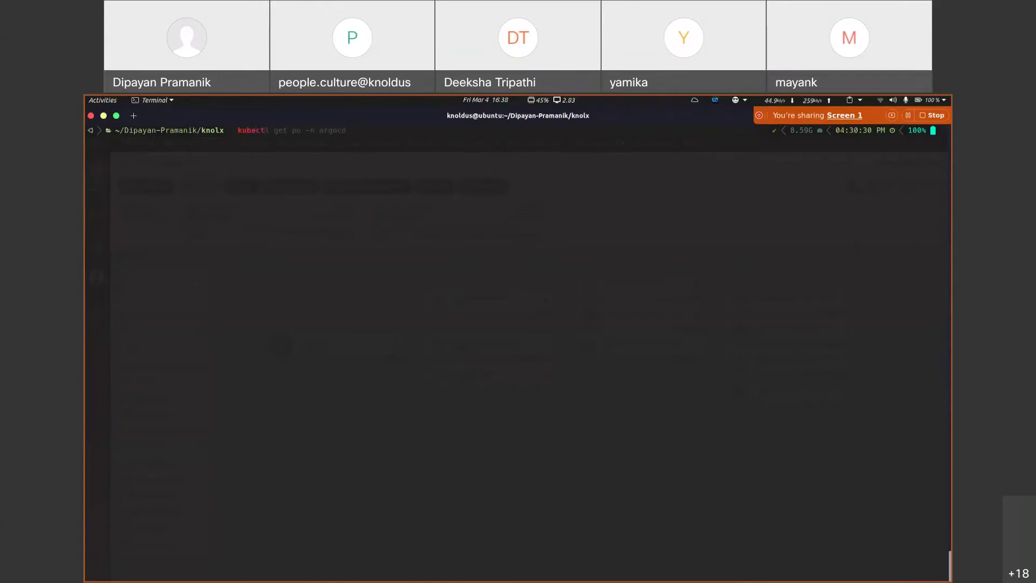
type("l get ns")
key("Return")
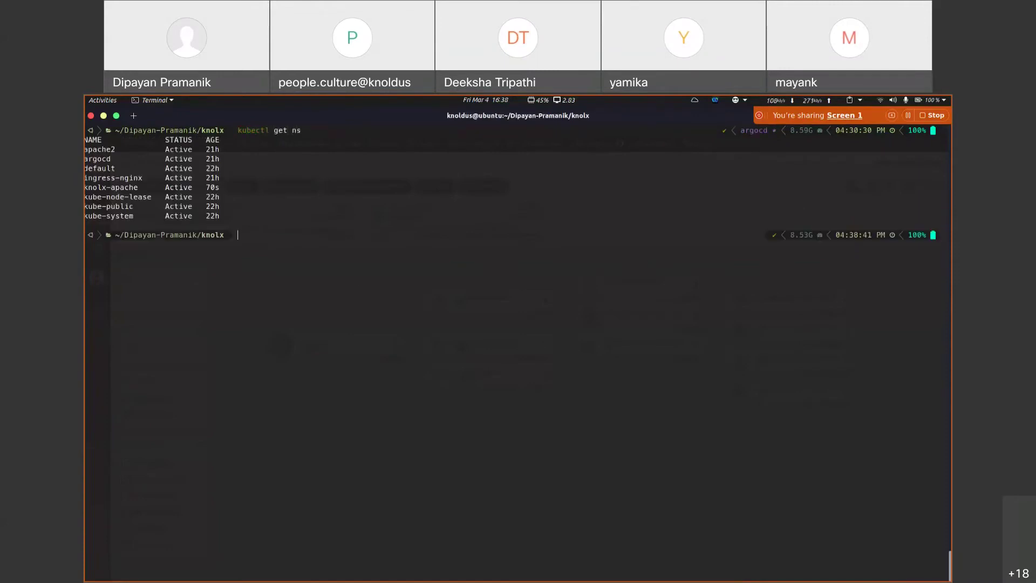
double_click(105, 189)
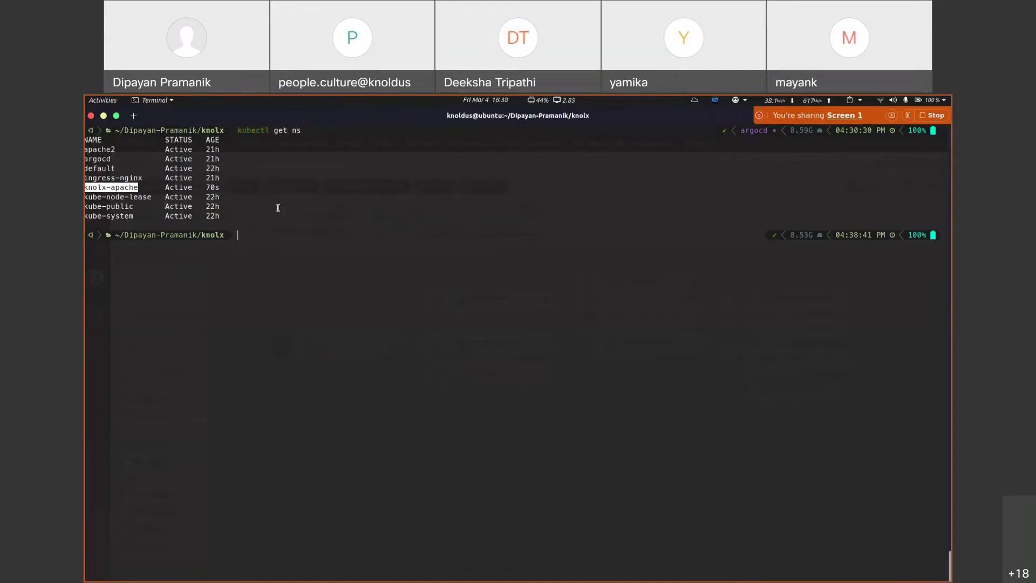
double_click(211, 189)
left_click(254, 200)
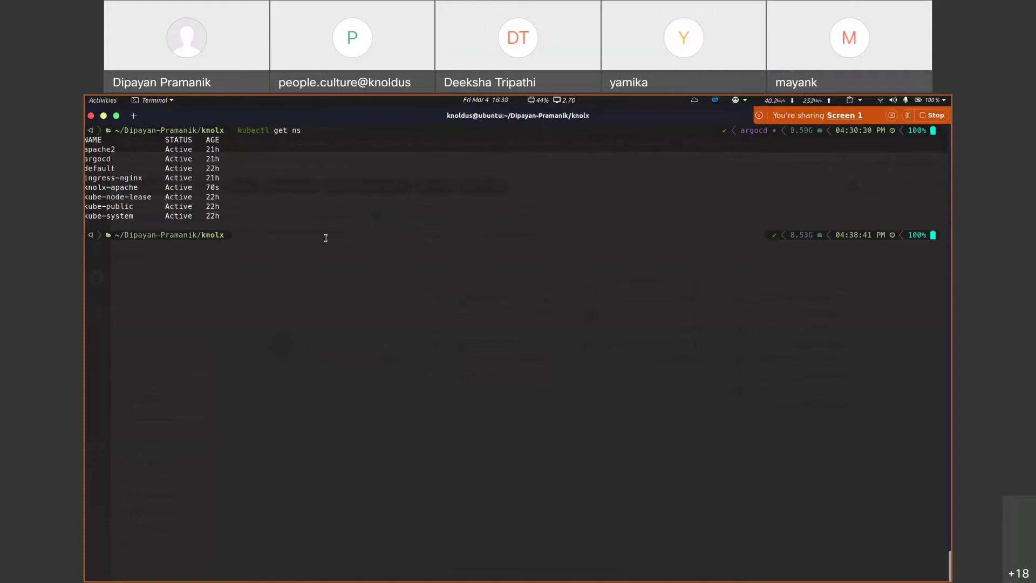
Step: Run kubectl get all -n knolx-apache, noting four running pods and the apache2-apache2-svc service
type("kubectl get all -n knolx-apache")
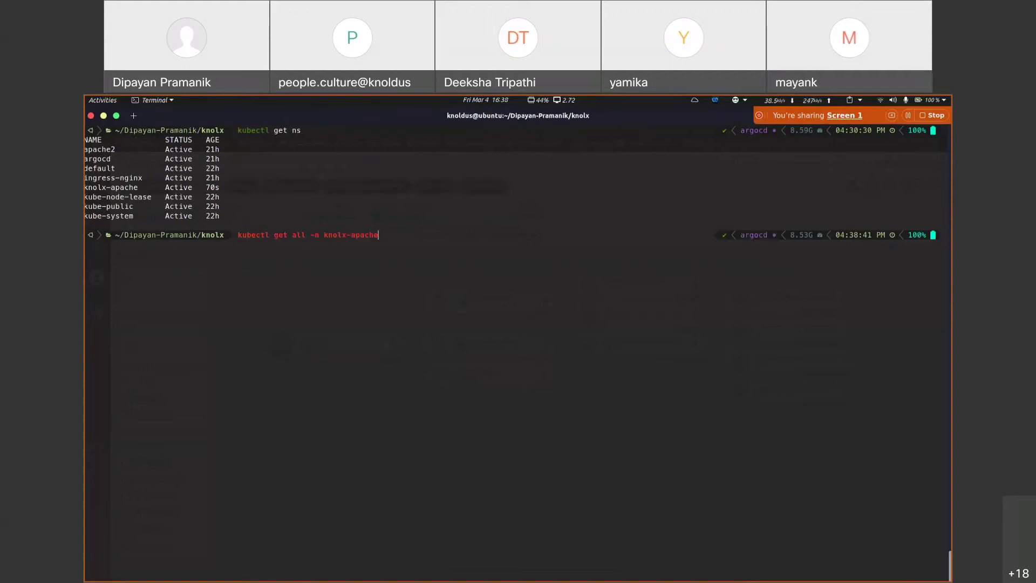
key("Return")
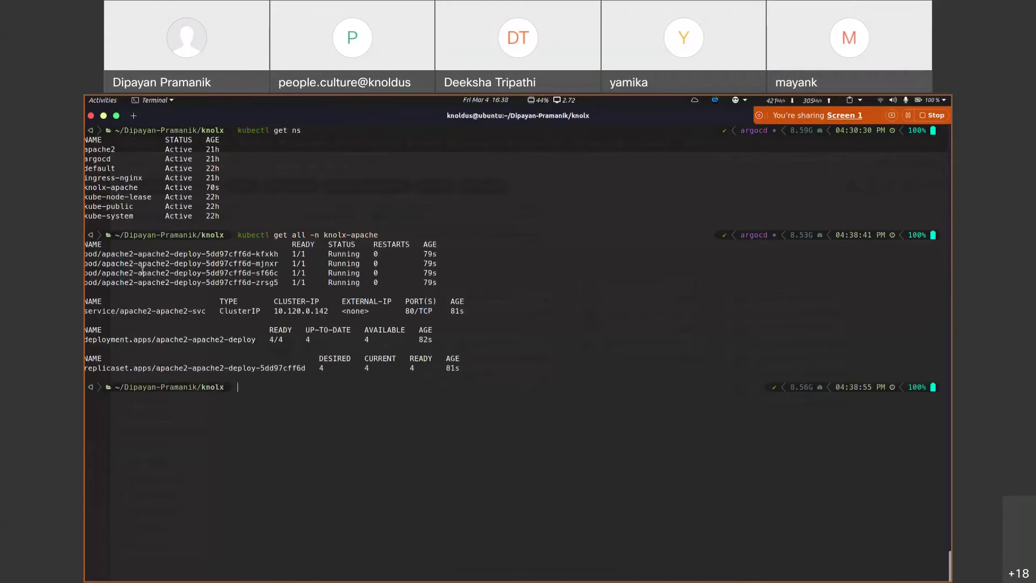
left_click_drag(111, 251, 254, 319)
left_click(121, 311)
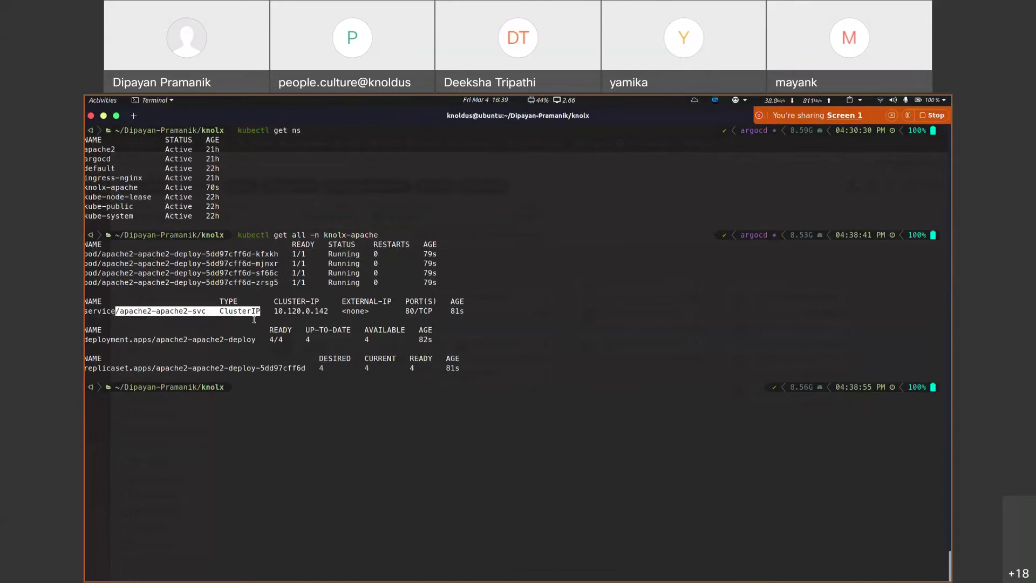
left_click(253, 404)
Step: Run kubectl get ing -n knolx-apache and copy the host apache-knolx.devopscloud.link
type("kubec")
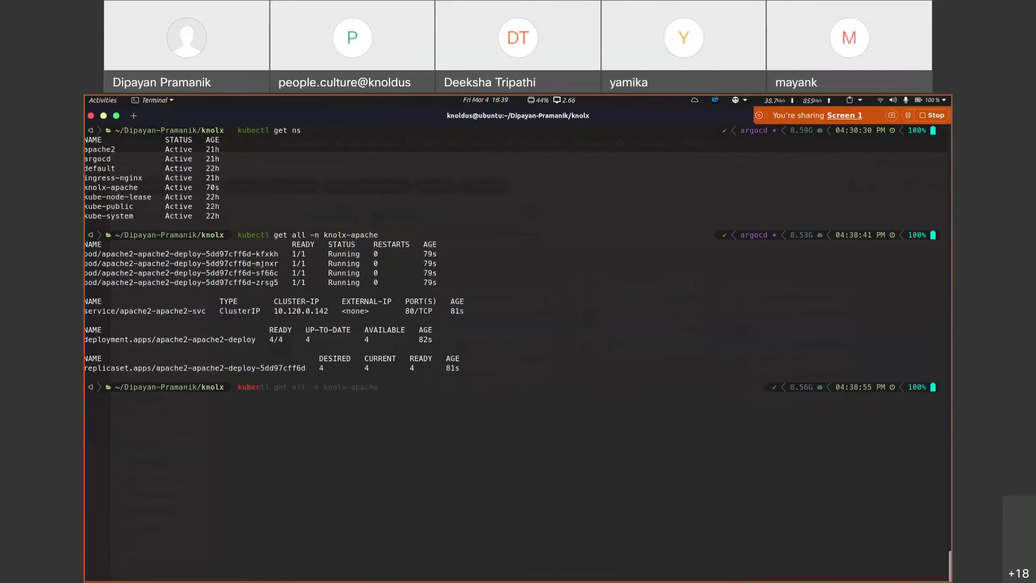
type("tl get ing -n knolx-apache")
key("Return")
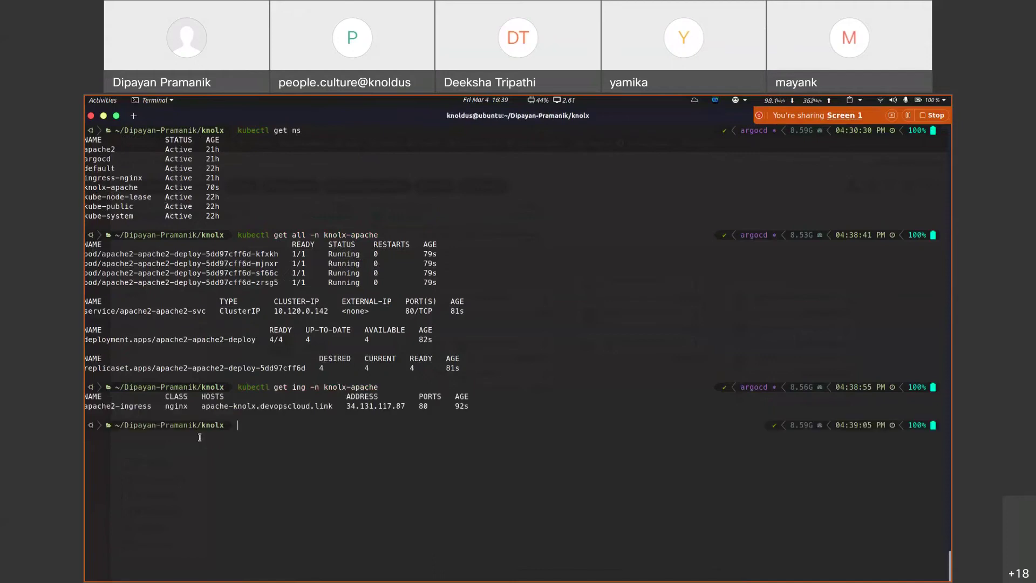
triple_click(199, 404)
double_click(232, 406)
left_click(259, 406)
double_click(259, 406)
key("ctrl+c")
key("super")
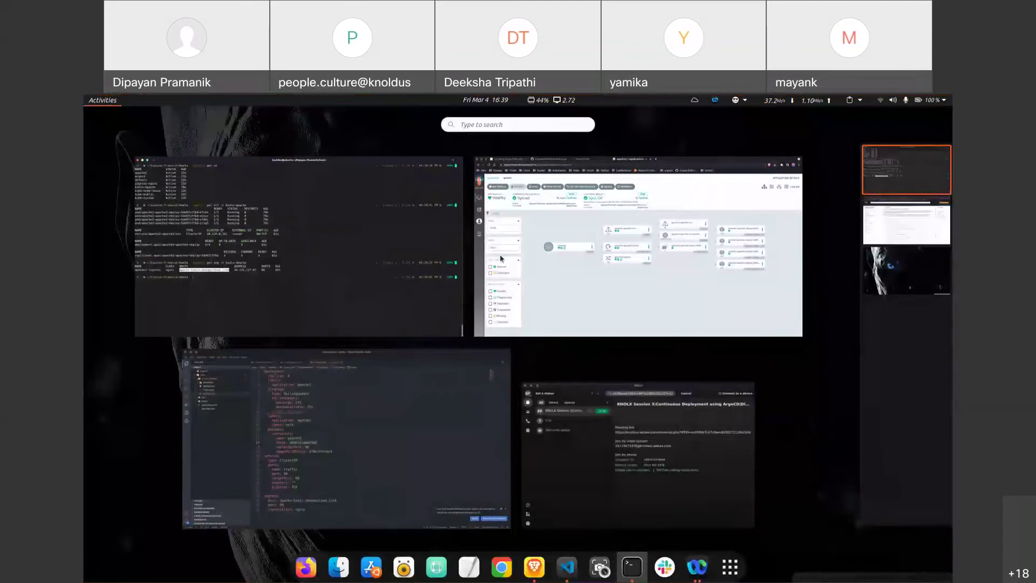
Step: Load apache-knolx.devopscloud.link in a new tab, showing the Apache2 Ubuntu Default Page, then view practice-argo
left_click(564, 251)
left_click(564, 112)
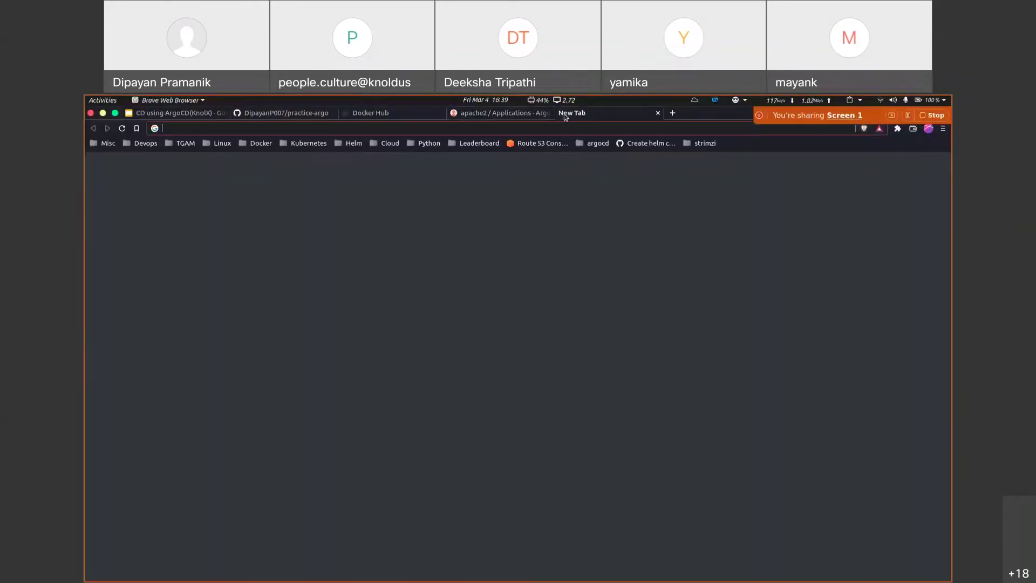
key("ctrl+v")
key("Return")
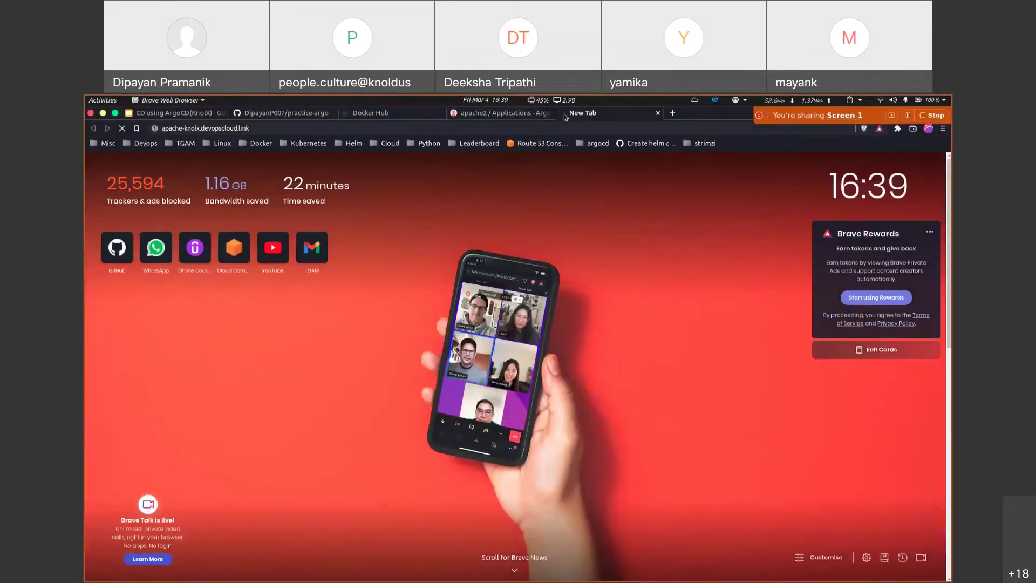
scroll(462, 379, "down", 3)
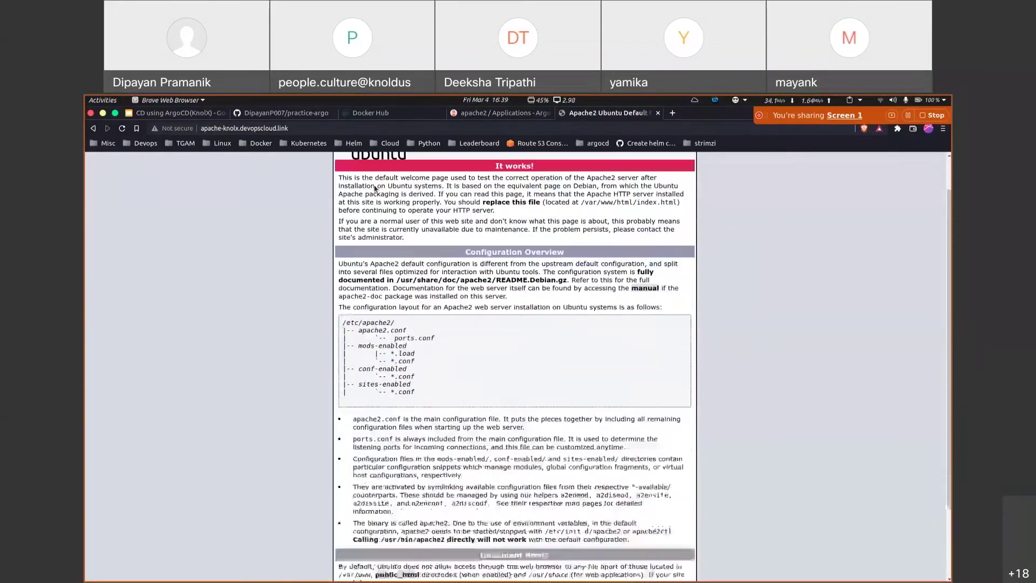
scroll(462, 379, "up", 3)
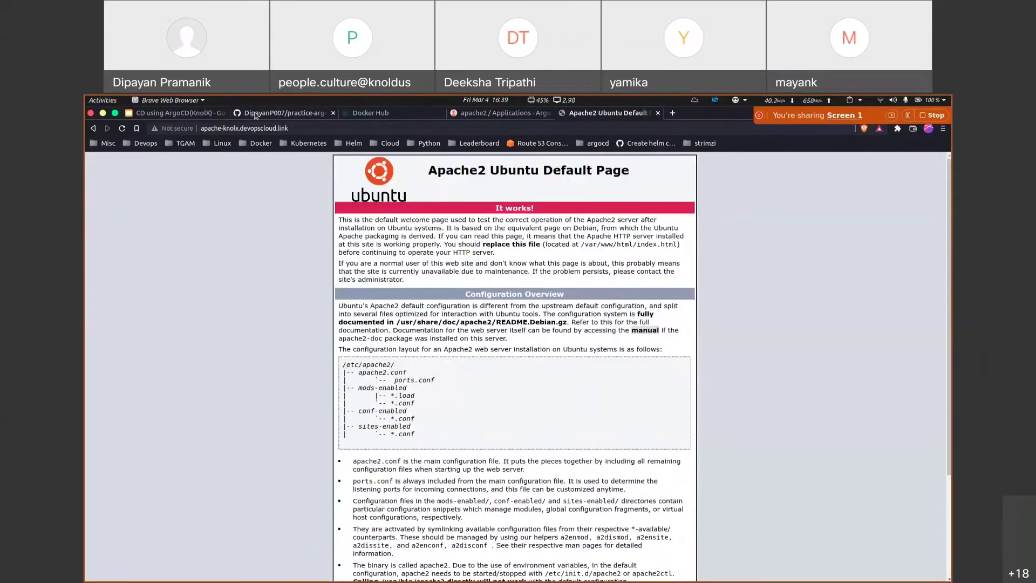
scroll(368, 395, "down", 3)
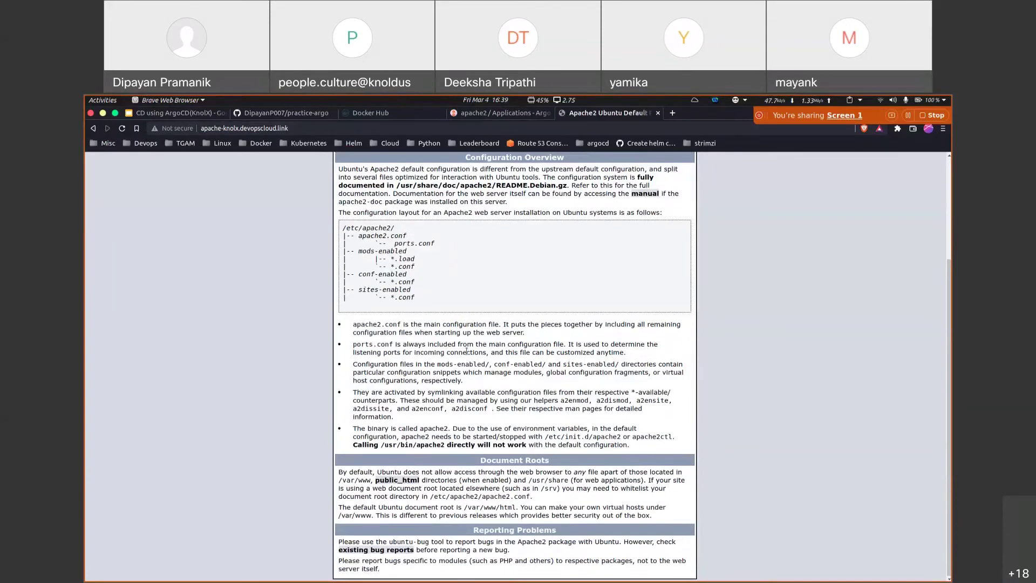
scroll(367, 298, "up", 3)
left_click(289, 113)
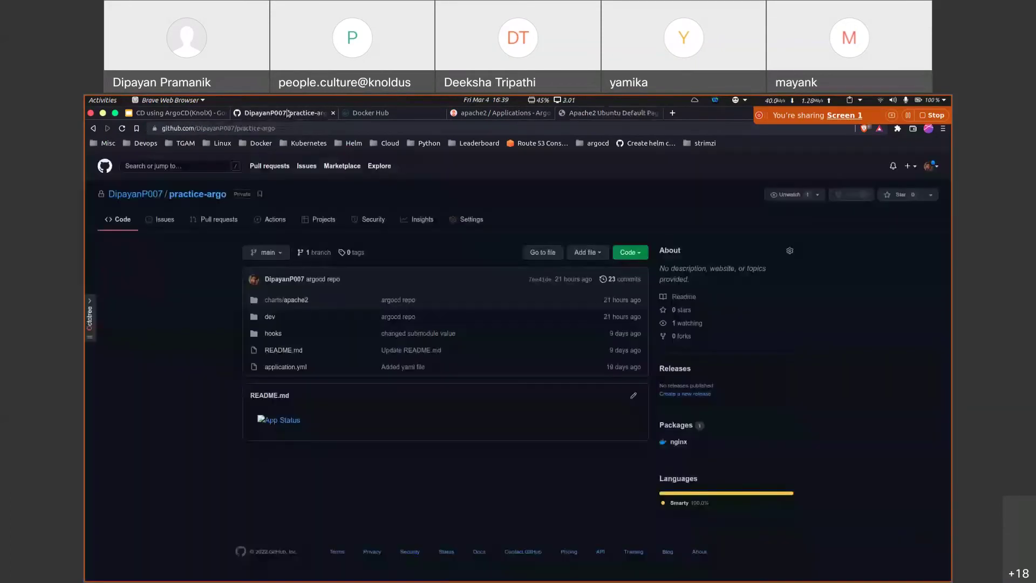
Step: Check the Healthy, Synced apache2 tree in Argo CD, then return to the terminal
left_click(499, 113)
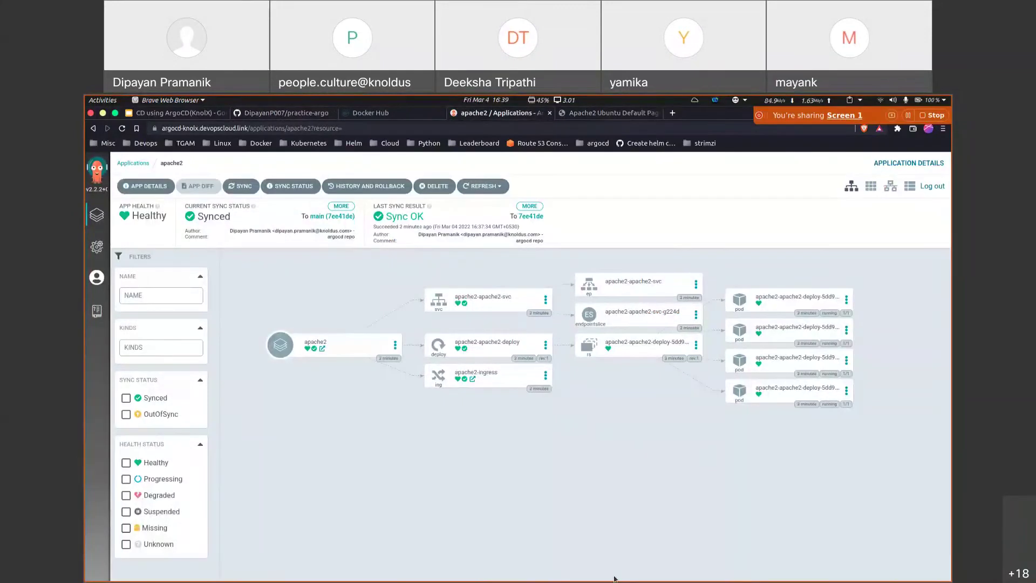
mouse_move(679, 579)
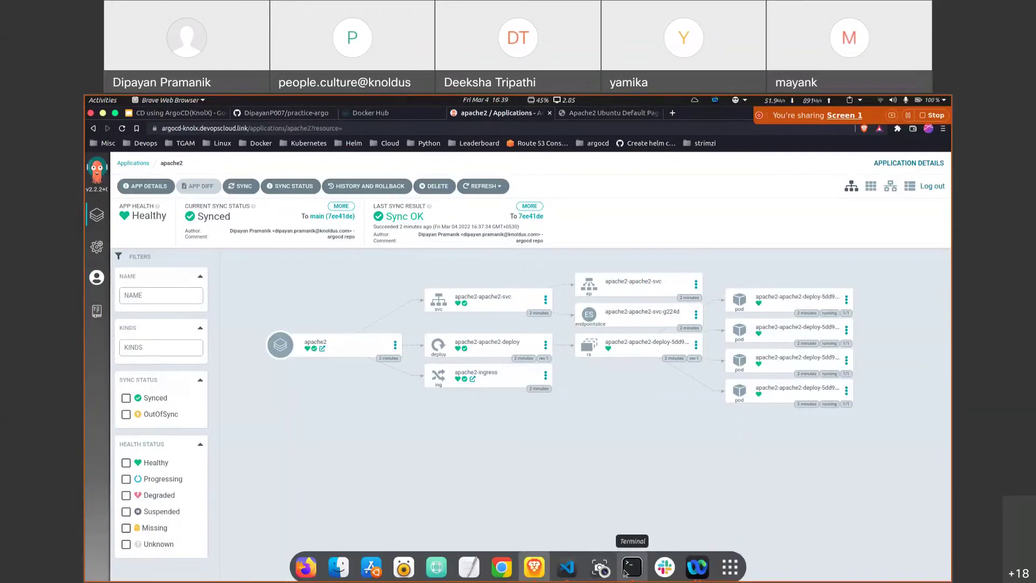
left_click(631, 567)
Step: Run kubectl get deploy -n apache-knolx, which returns no resources
key("ctrl+l")
type("k")
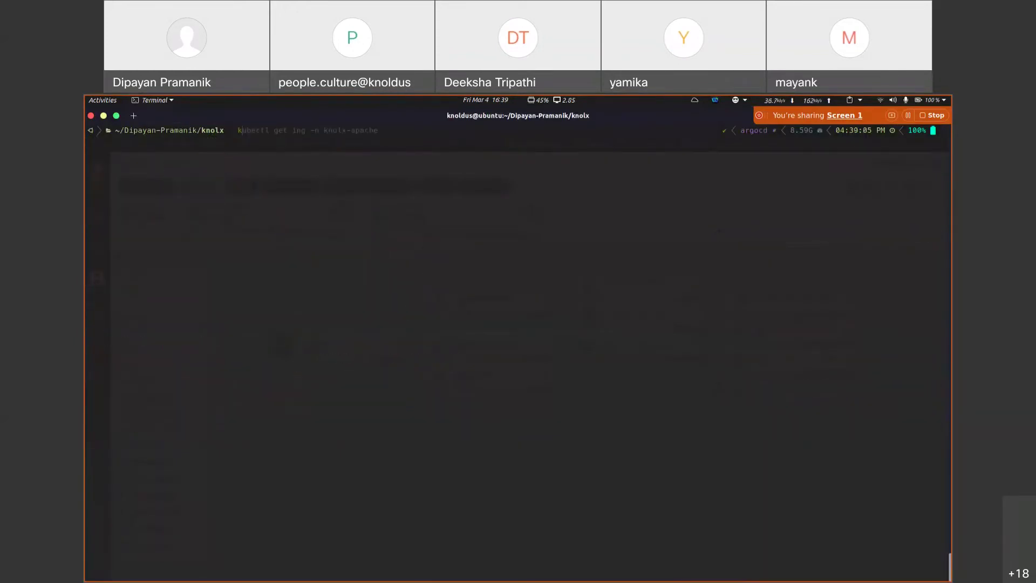
type("ubectl get deploy -n")
key("ctrl+shift+v")
key("BackSpace")
key("BackSpace")
key("BackSpace")
key("BackSpace")
key("BackSpace")
key("BackSpace")
key("BackSpace")
key("BackSpace")
key("BackSpace")
key("BackSpace")
key("BackSpace")
key("BackSpace")
key("BackSpace")
key("BackSpace")
key("BackSpace")
key("BackSpace")
key("BackSpace")
key("BackSpace")
key("BackSpace")
key("BackSpace")
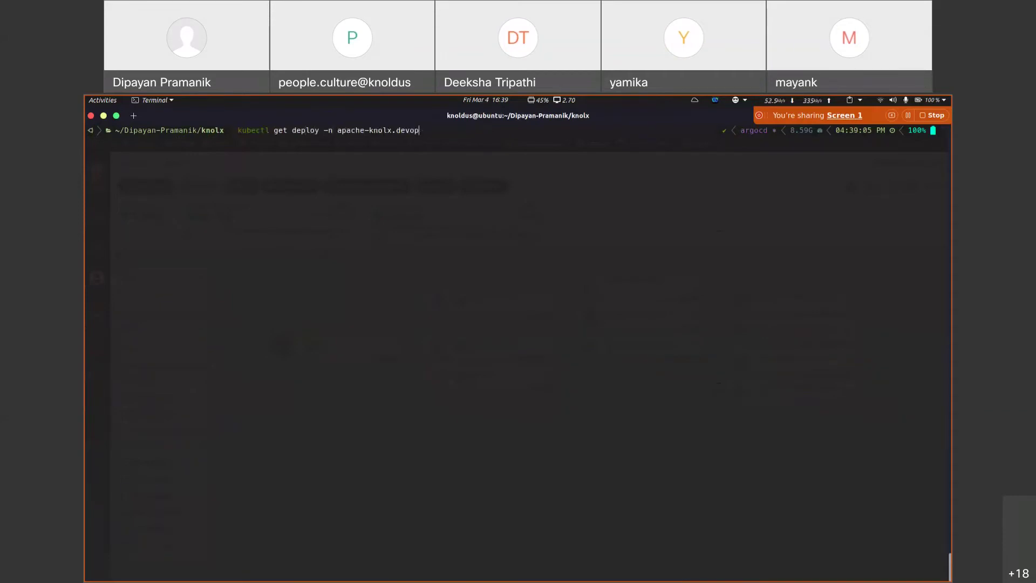
type("knolx")
key("Return")
scroll(324, 319, "up", 8)
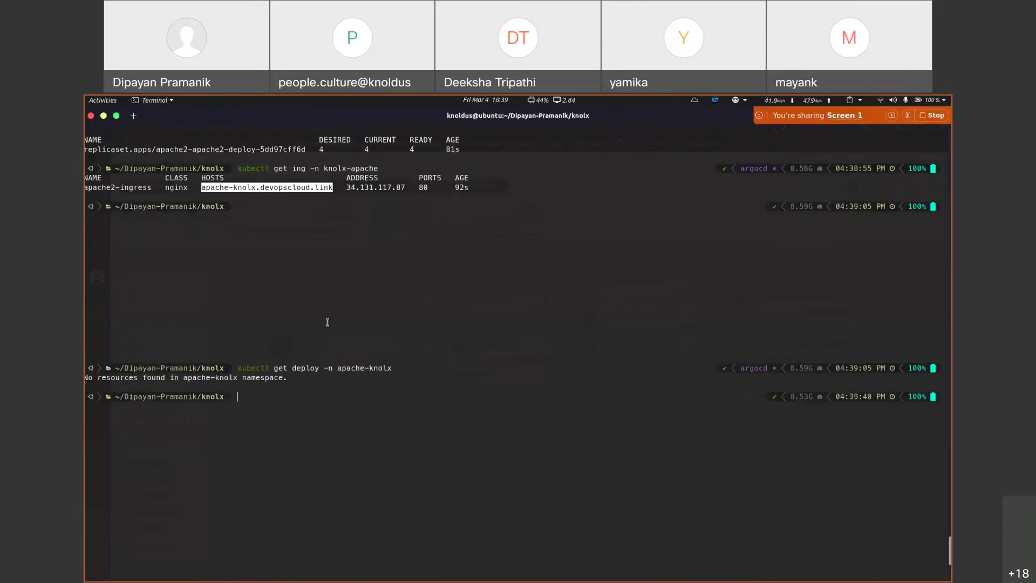
scroll(335, 291, "down", 8)
Step: Rerun it with namespace knolx-apache, showing apache2-apache2-deploy 4/4 ready, and copy its name
key("Up")
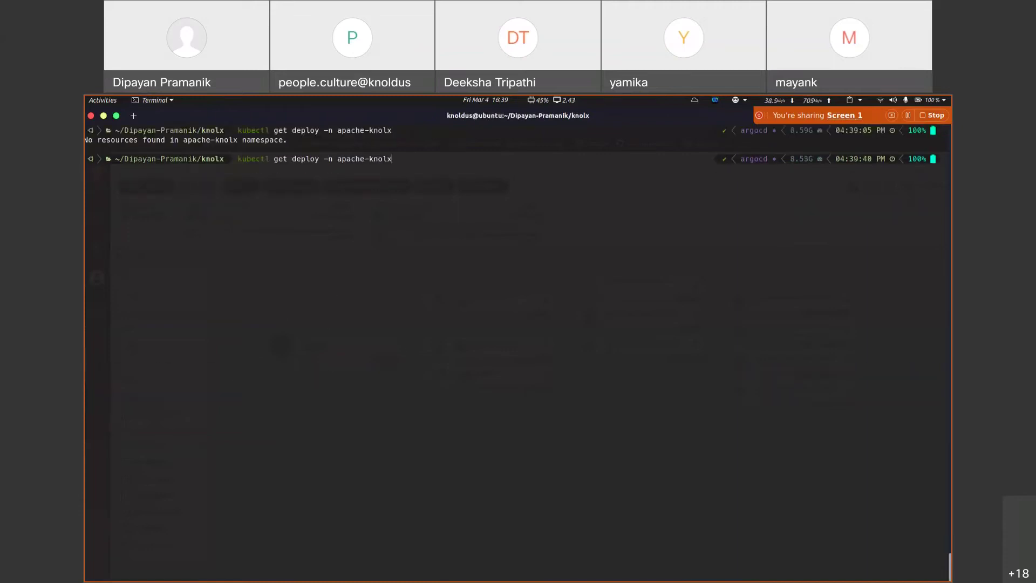
key("BackSpace")
key("BackSpace")
key("BackSpace")
key("BackSpace")
key("BackSpace")
key("BackSpace")
key("BackSpace")
key("BackSpace")
key("BackSpace")
key("BackSpace")
key("BackSpace")
type("knolx-apache")
key("Return")
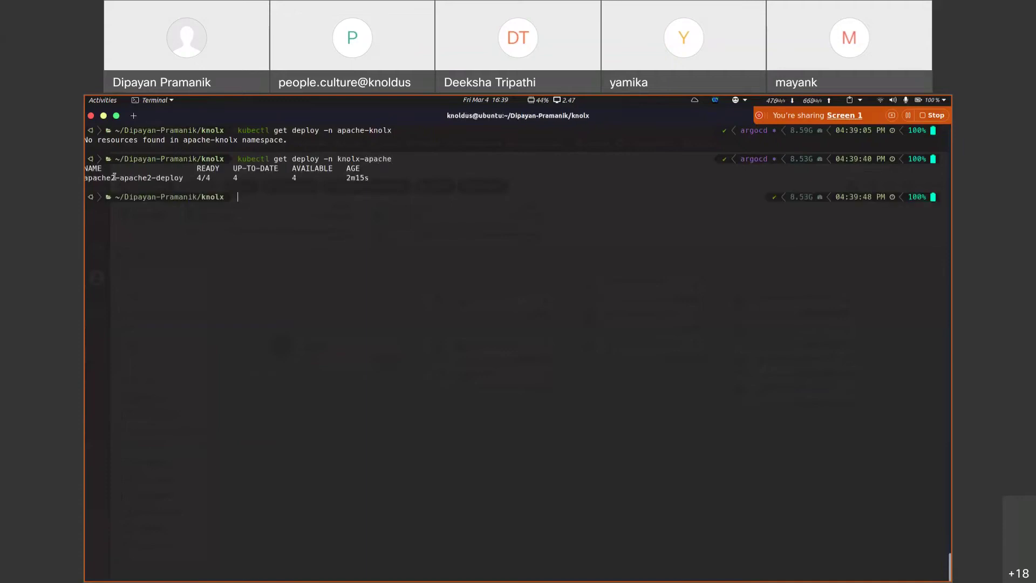
double_click(114, 177)
key("ctrl+c")
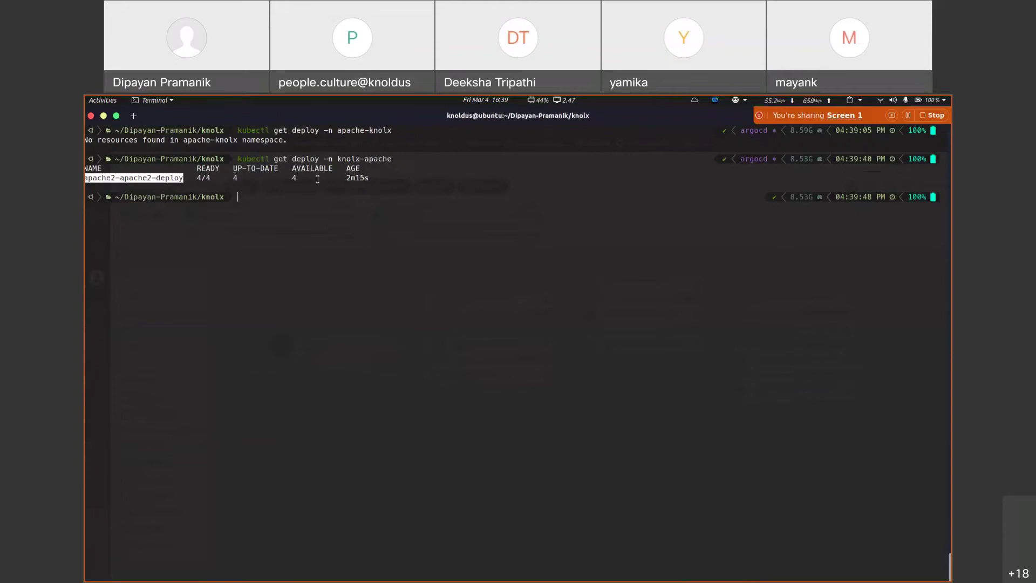
Step: Scale apache2-apache2-deploy in knolx-apache to 40 replicas with kubectl scale
left_click(210, 177)
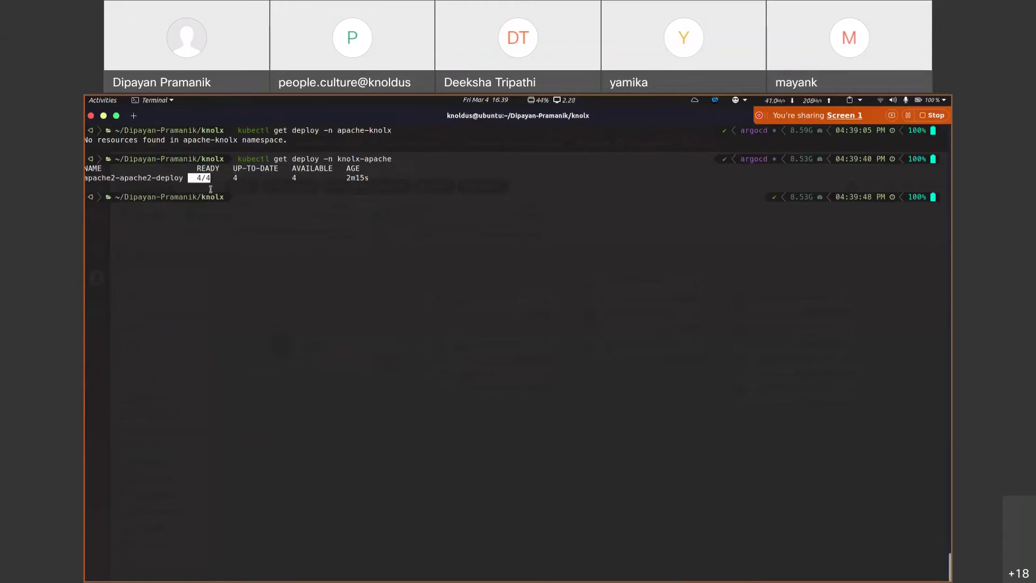
key("Up")
type("kubectl scale deploy")
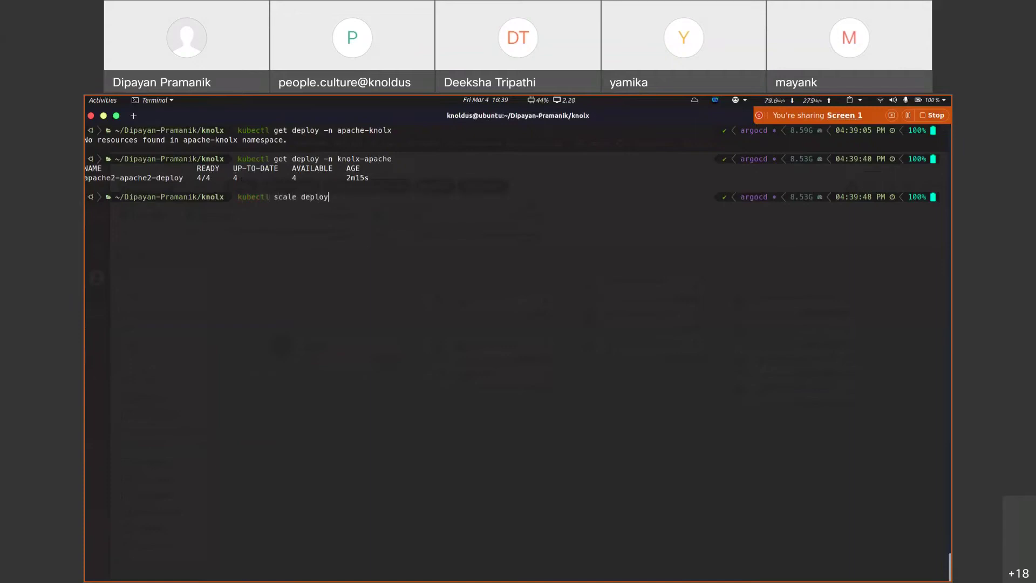
key("ctrl+shift+v")
type("-n knolx")
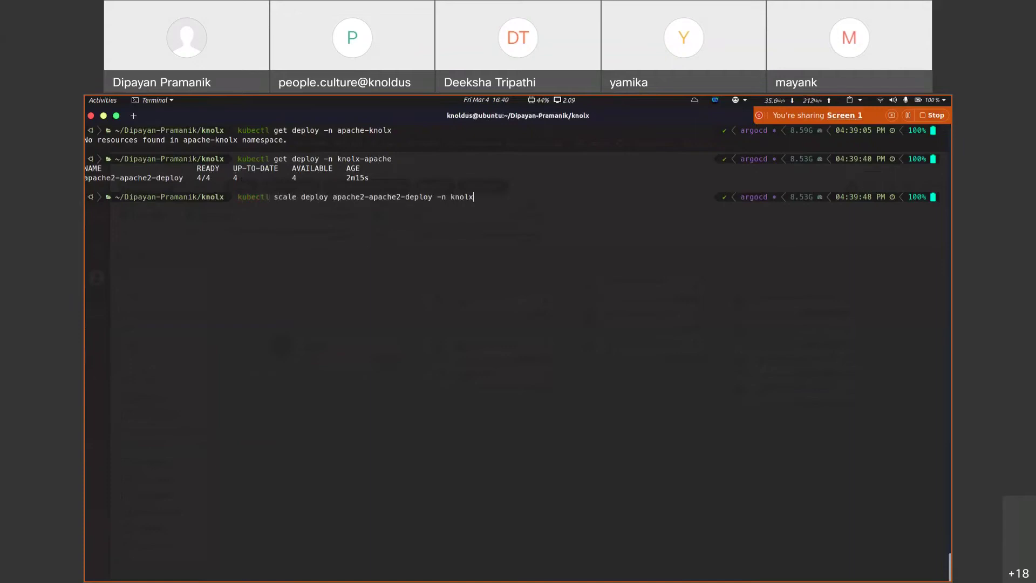
type("-aop")
key("BackSpace")
type("pache --replicas 40")
key("Return")
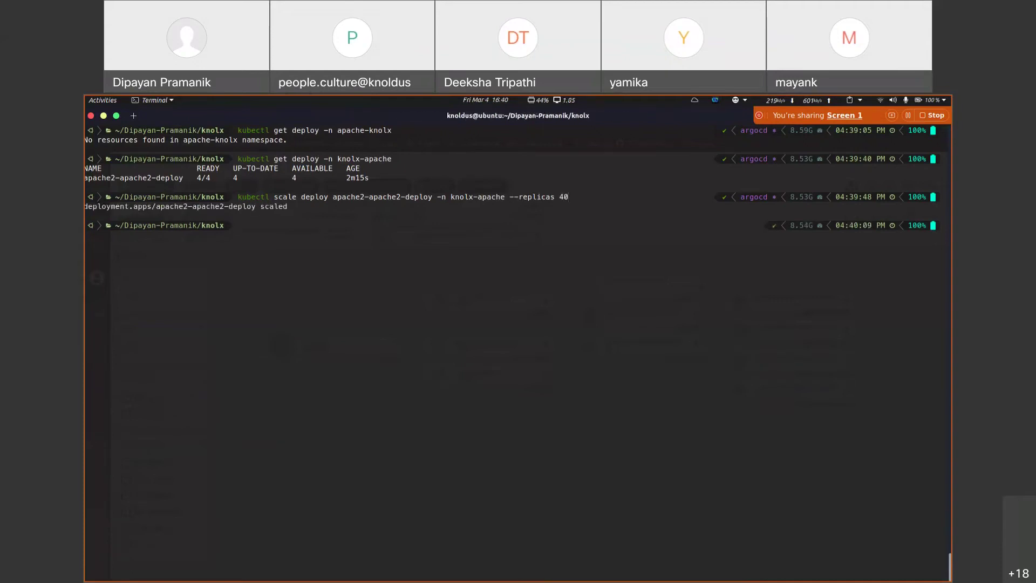
key("alt+Tab")
Step: List pods in knolx-apache twice, noting the extra pods terminating
type("kubectl get po -n kn")
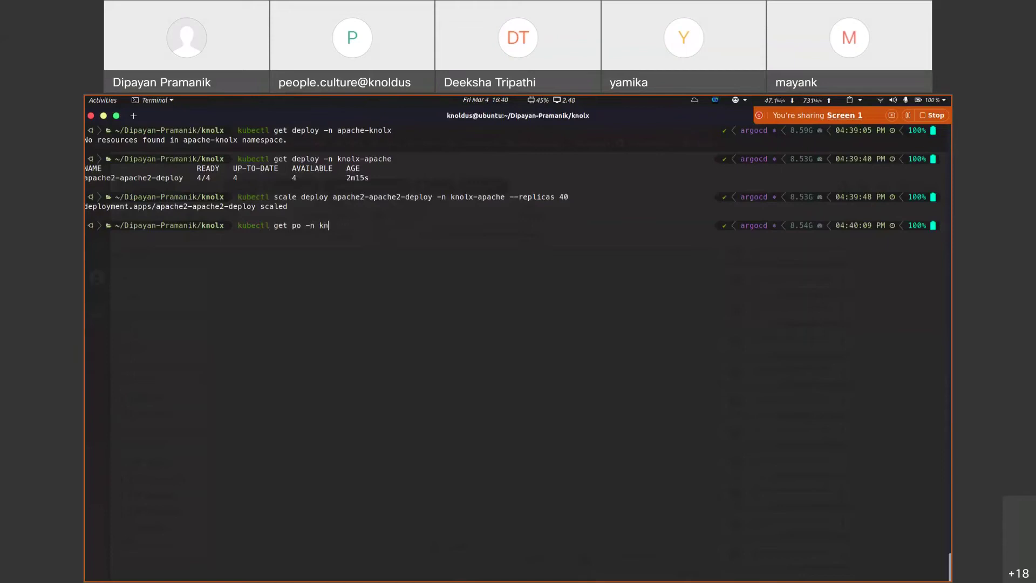
type("olx-apache")
key("Return")
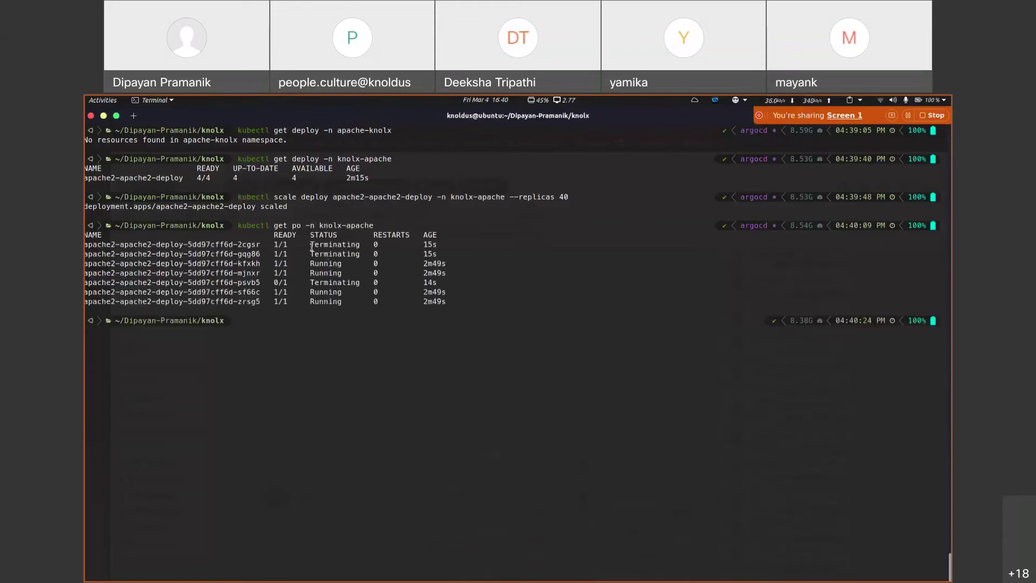
left_click_drag(312, 248, 351, 253)
left_click(353, 283)
double_click(354, 284)
left_click(318, 292)
left_click_drag(311, 283, 332, 282)
key("Up")
key("Return")
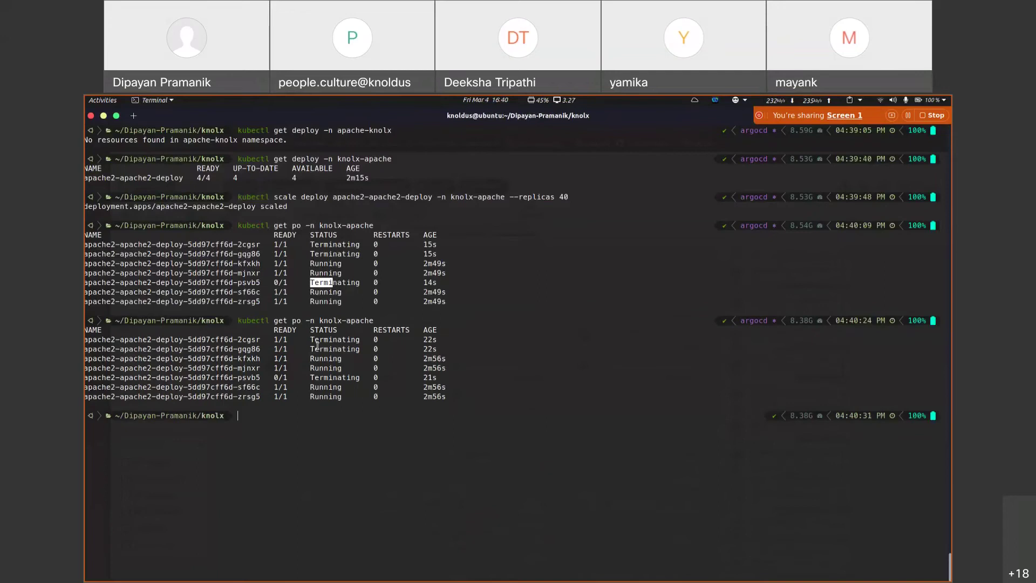
key("alt+Tab")
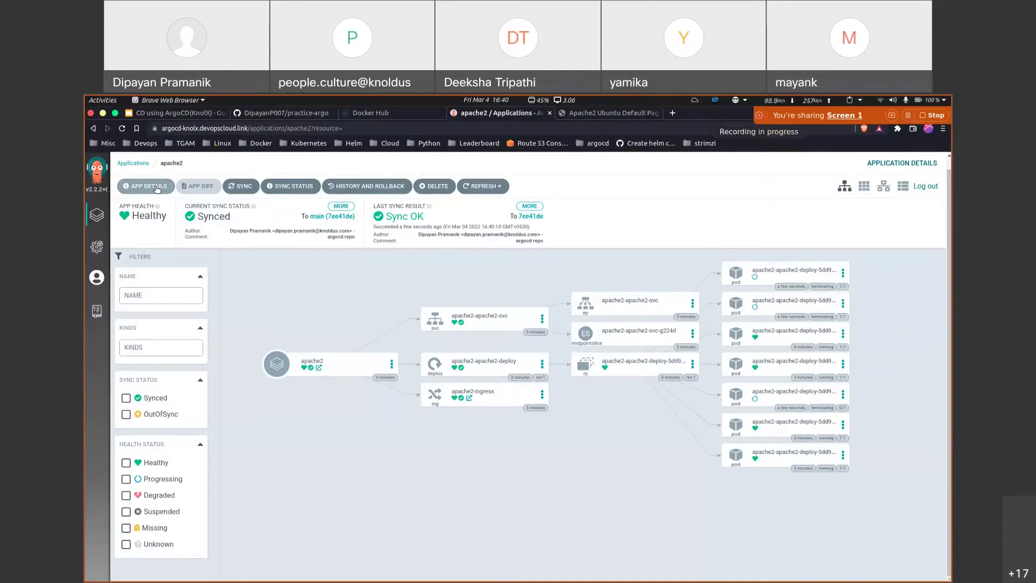
Step: Disable auto-sync in the apache2 app details' Sync Policy and confirm
left_click(157, 187)
scroll(525, 423, "down", 6)
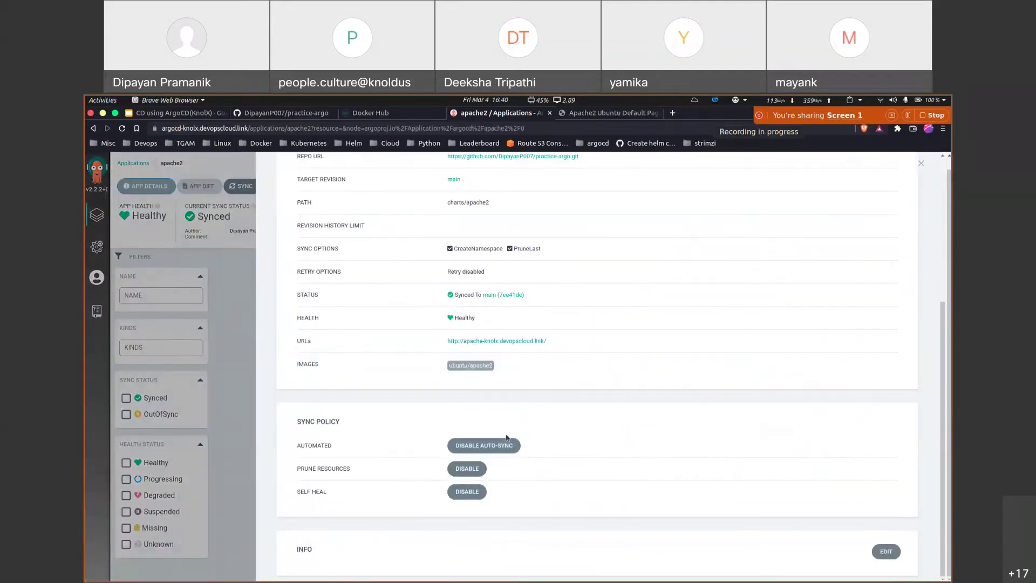
left_click(502, 446)
left_click(315, 388)
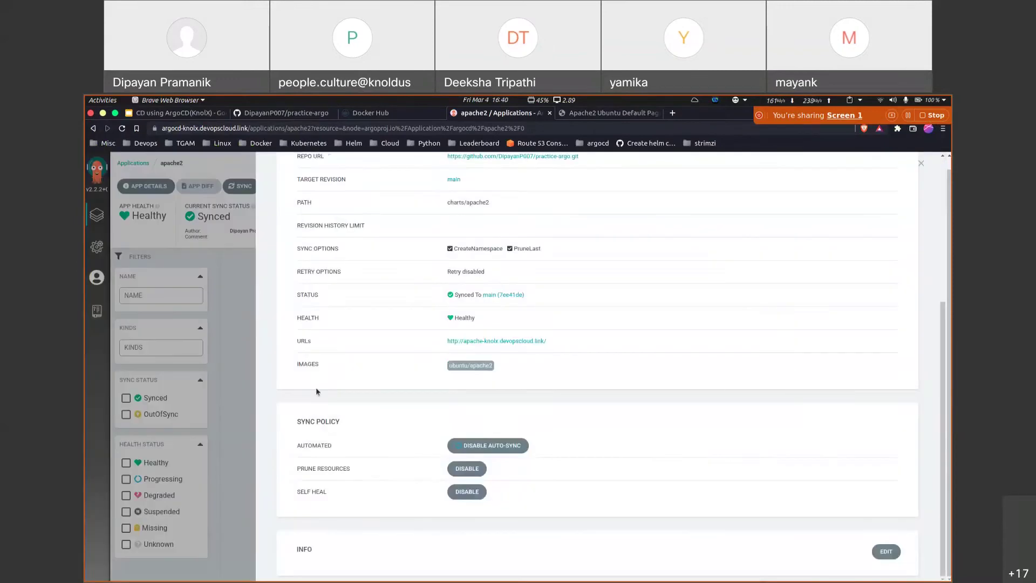
left_click(232, 332)
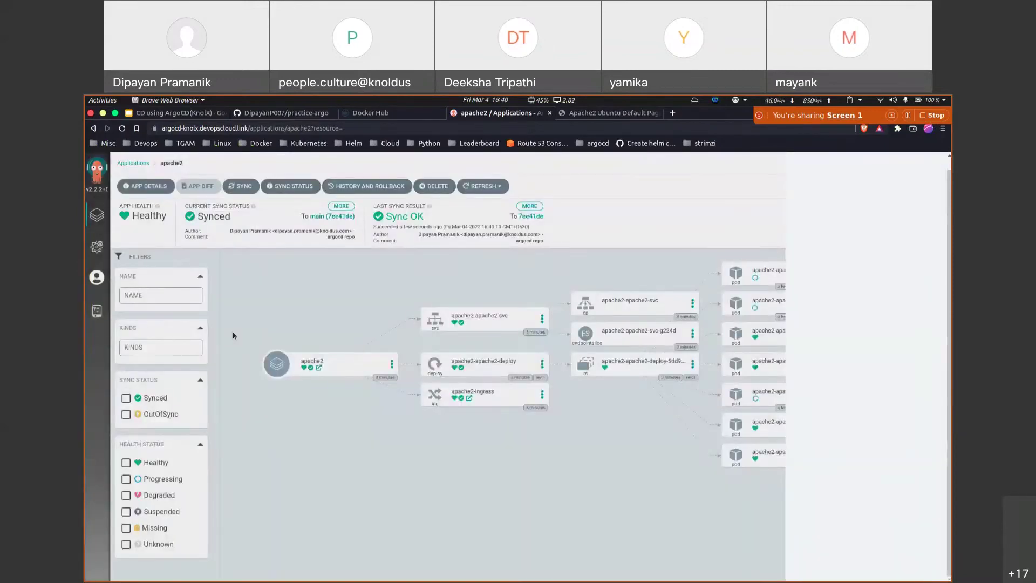
key("alt+Tab")
Step: Scale the apache2 deployment to 8 replicas by rerunning the earlier kubectl scale command
type("kube")
key("Up")
key("Up")
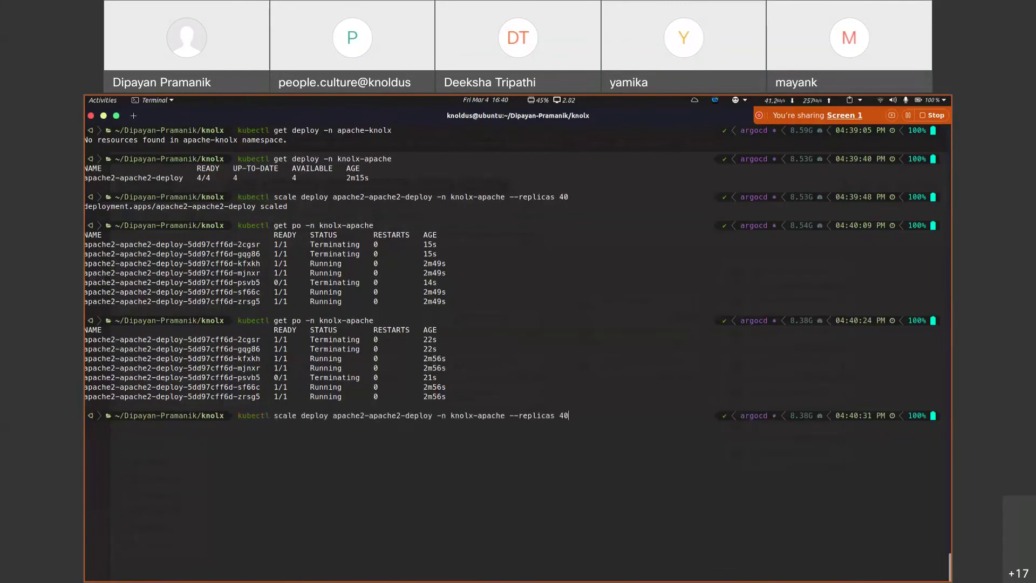
type("8")
key("Return")
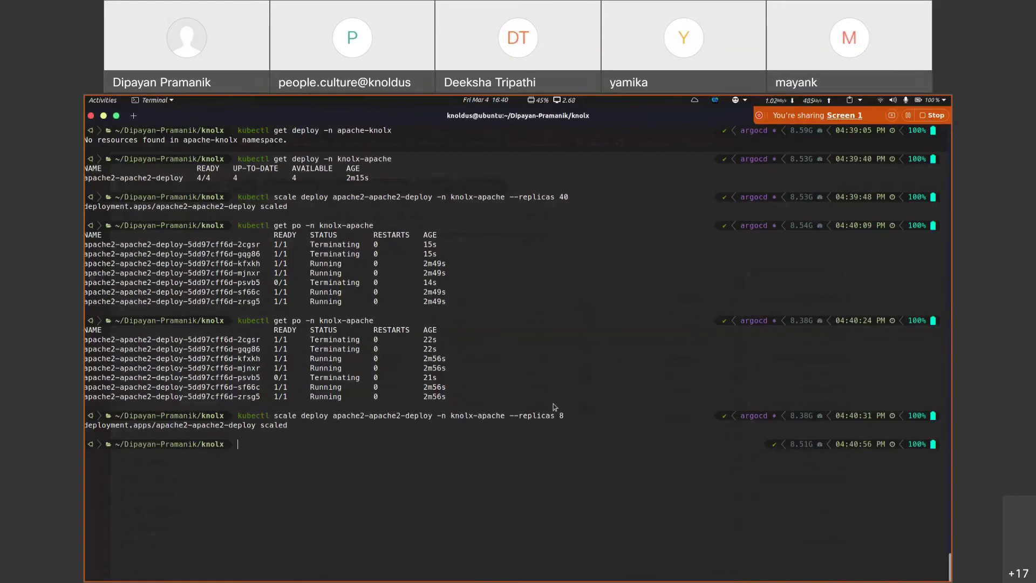
key("alt+Tab")
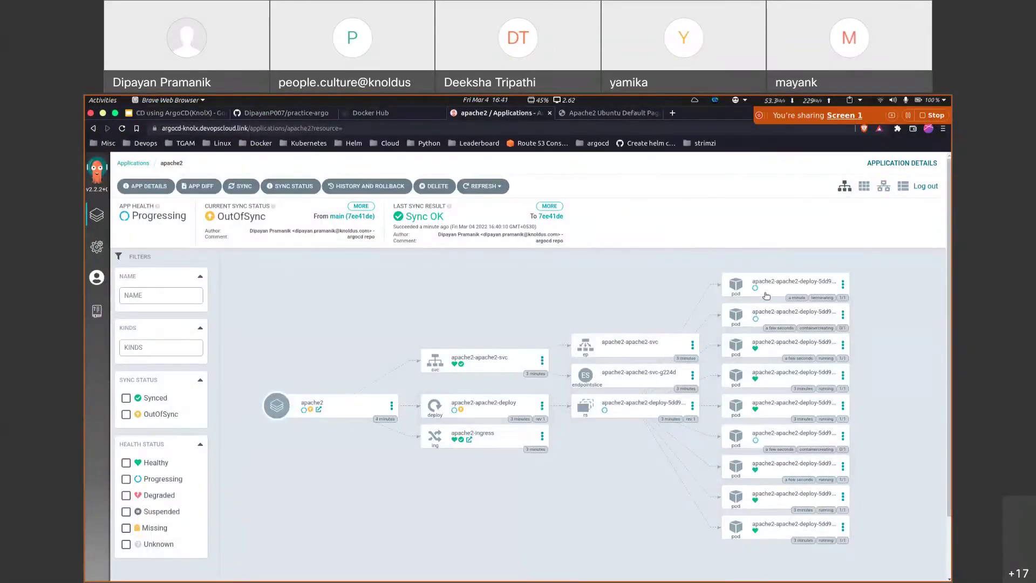
key("alt+Tab")
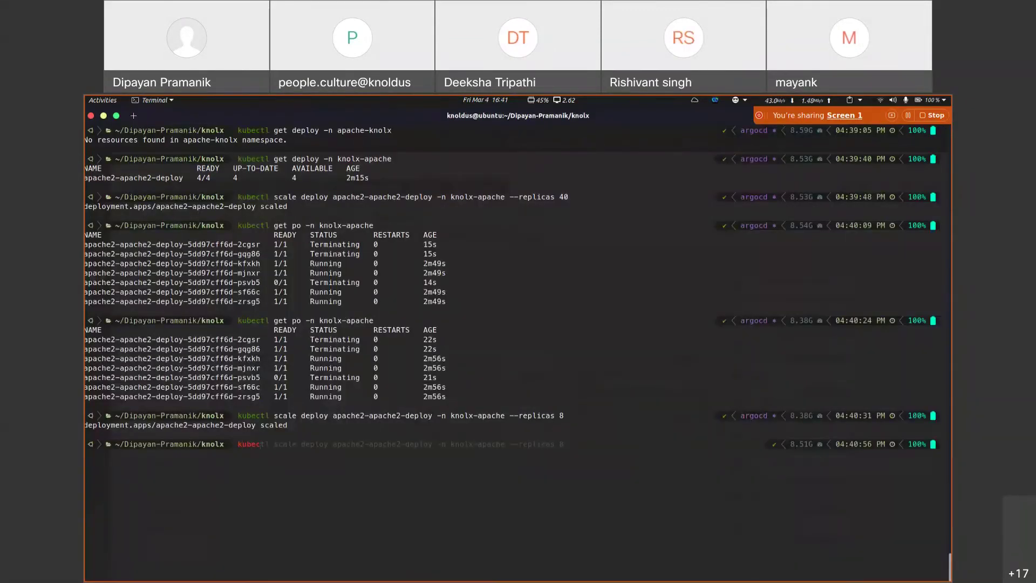
Step: List the pods in the knolx-apache namespace and check the eight running pods
type("kubectl get po")
key("Right")
key("Return")
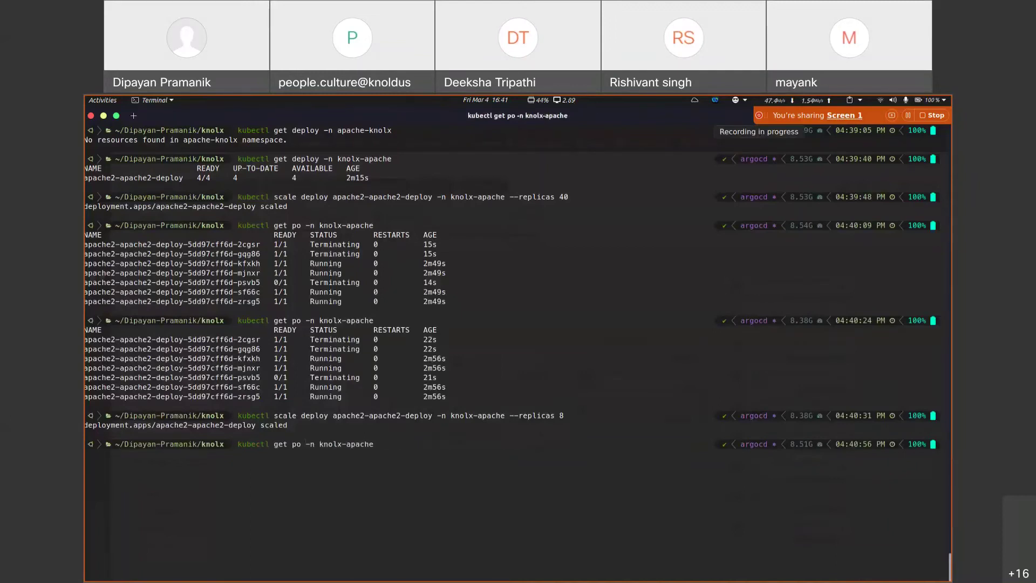
left_click_drag(291, 473, 348, 539)
left_click(347, 539)
key("alt+Tab")
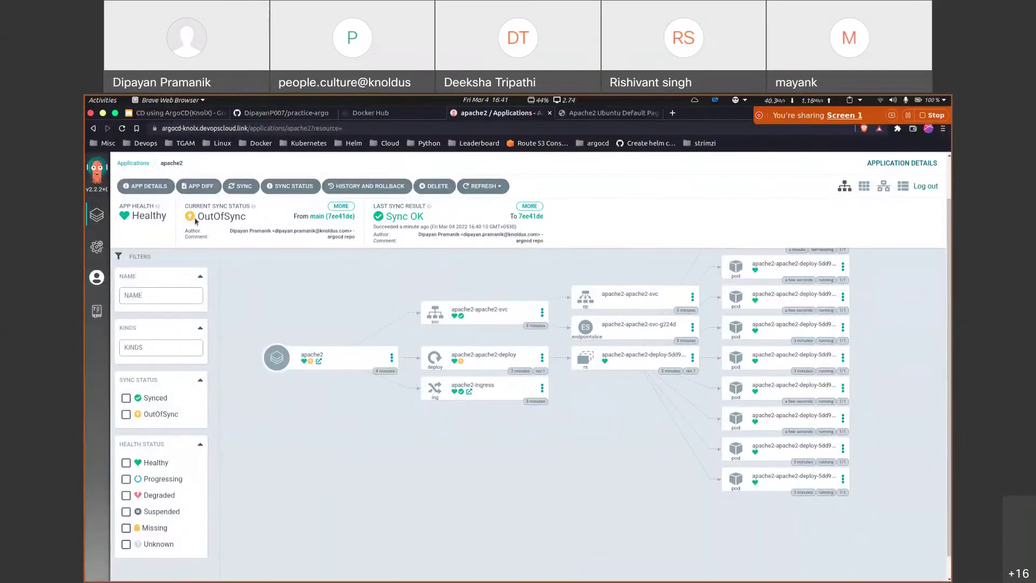
Step: Inspect charts/apache2/values.yaml in the practice-argo GitHub repo, noting replicas is still 4
left_click(302, 113)
left_click(286, 301)
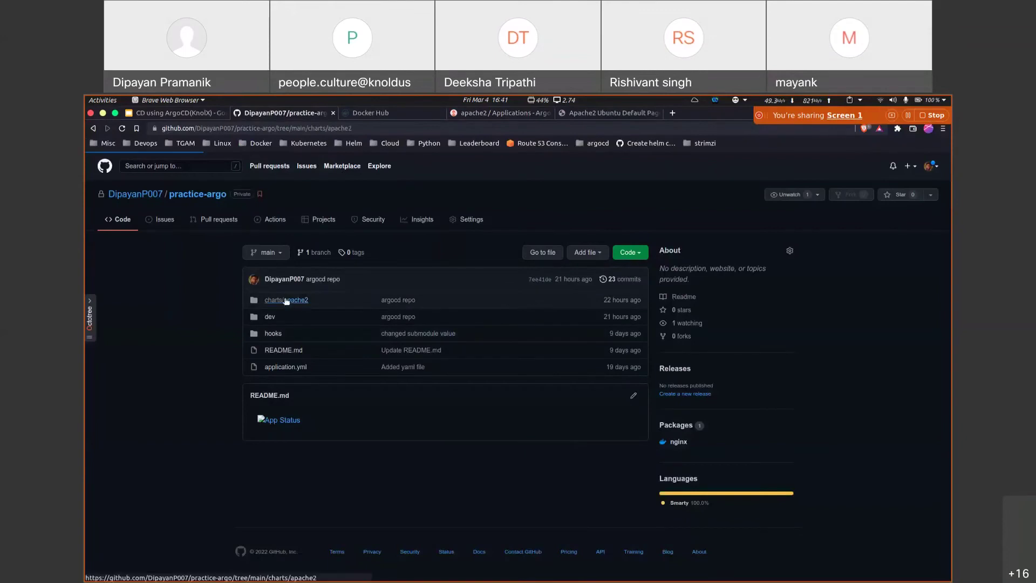
left_click(281, 367)
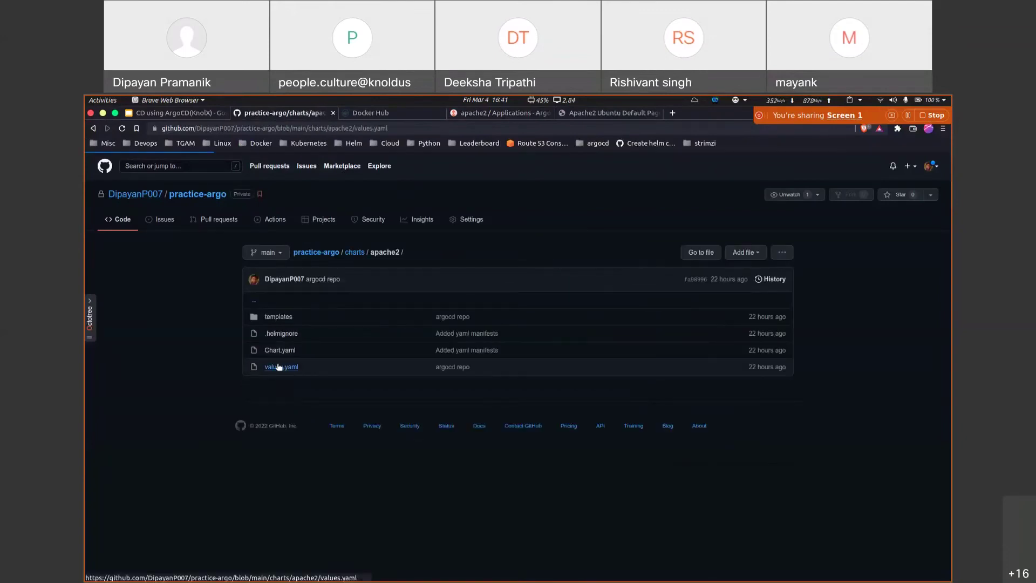
left_click_drag(311, 288, 284, 288)
left_click(421, 304)
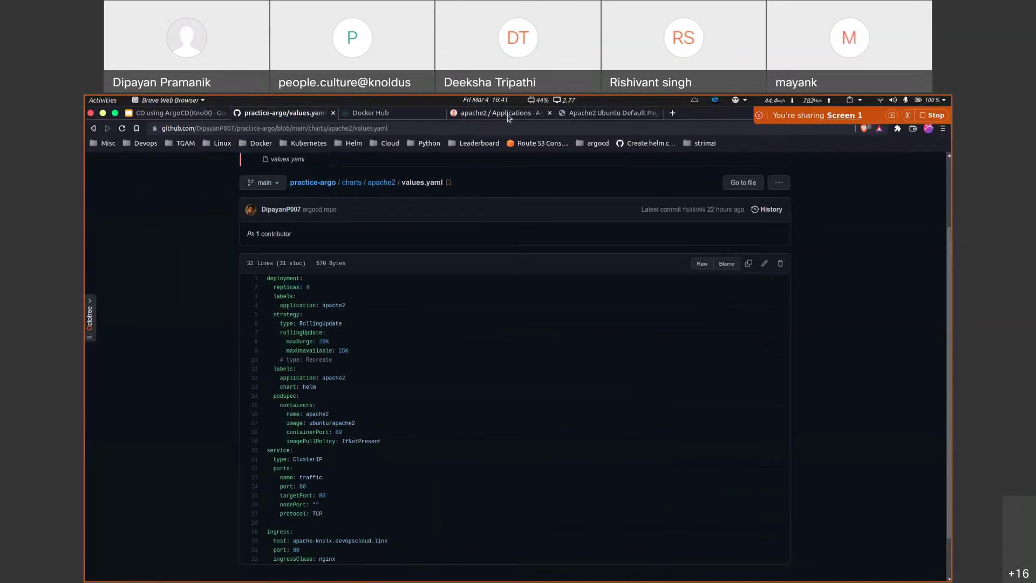
left_click(502, 113)
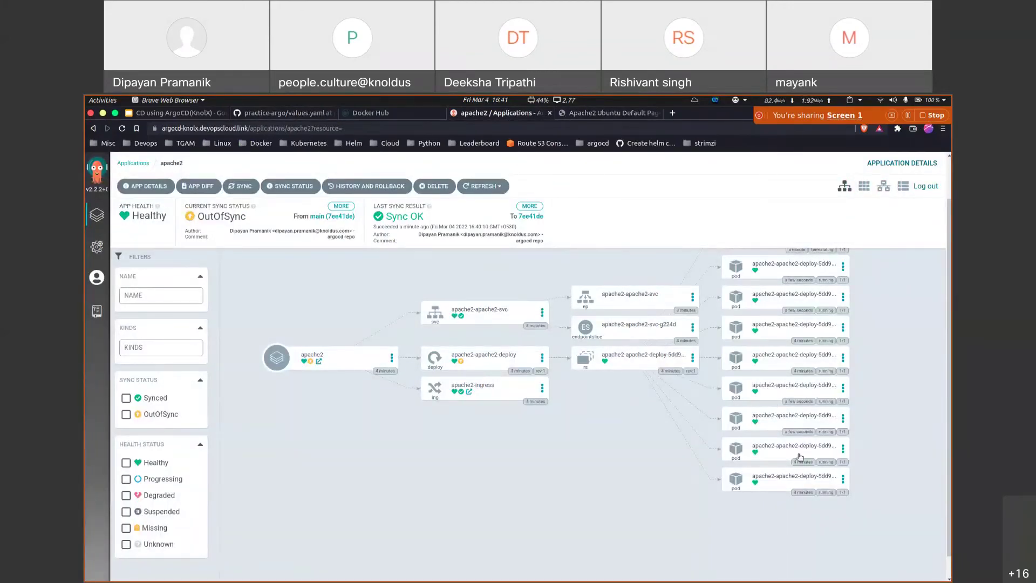
Step: Synchronize the OutOfSync apache2 application with the repository
left_click_drag(258, 220, 197, 215)
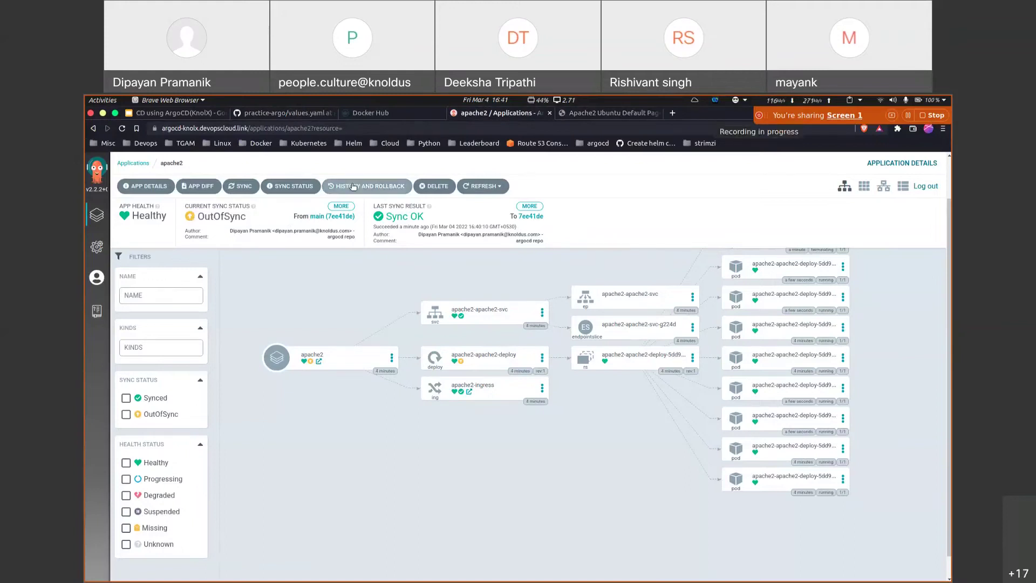
left_click(240, 185)
left_click(711, 164)
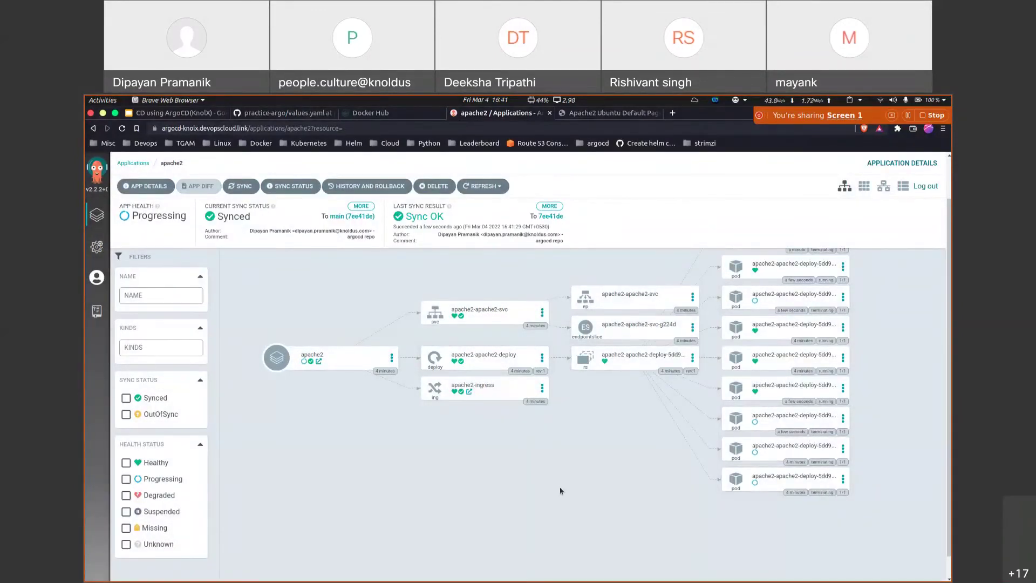
Step: Rerun the knolx-apache pod listing to see the extra pods terminating
left_click(632, 566)
key("Up")
key("Return")
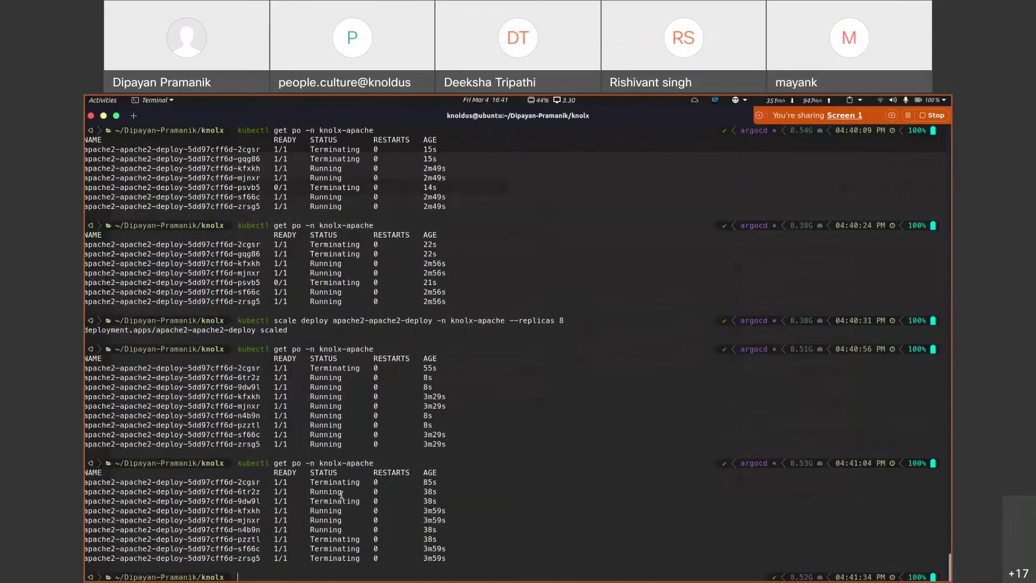
left_click_drag(351, 491, 354, 534)
left_click(353, 535)
key("alt+Tab")
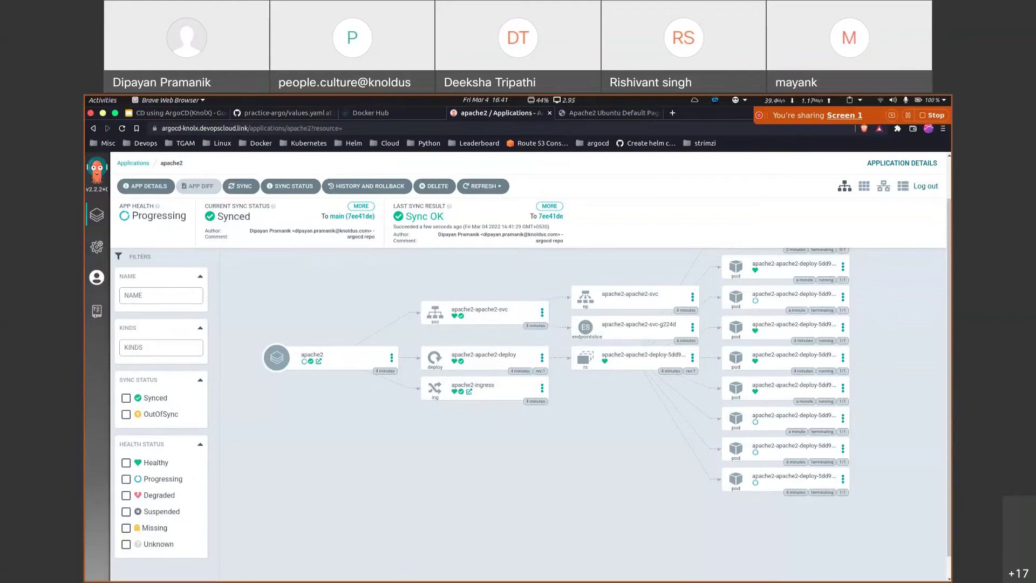
Step: Replace the ubuntu/apache2 image in values.yaml with the nginx-se repository name from Docker Hub
mouse_move(569, 575)
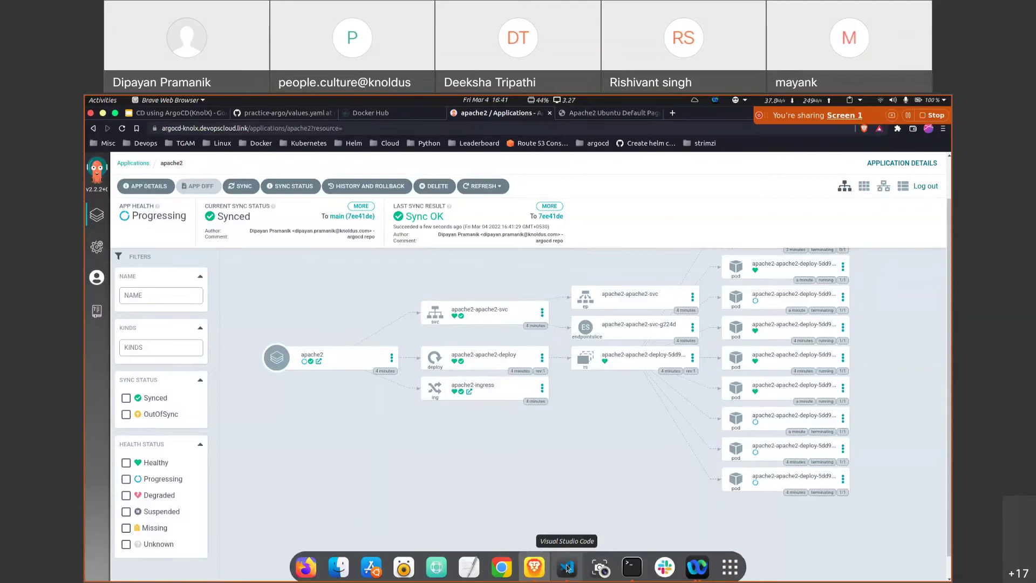
left_click(568, 568)
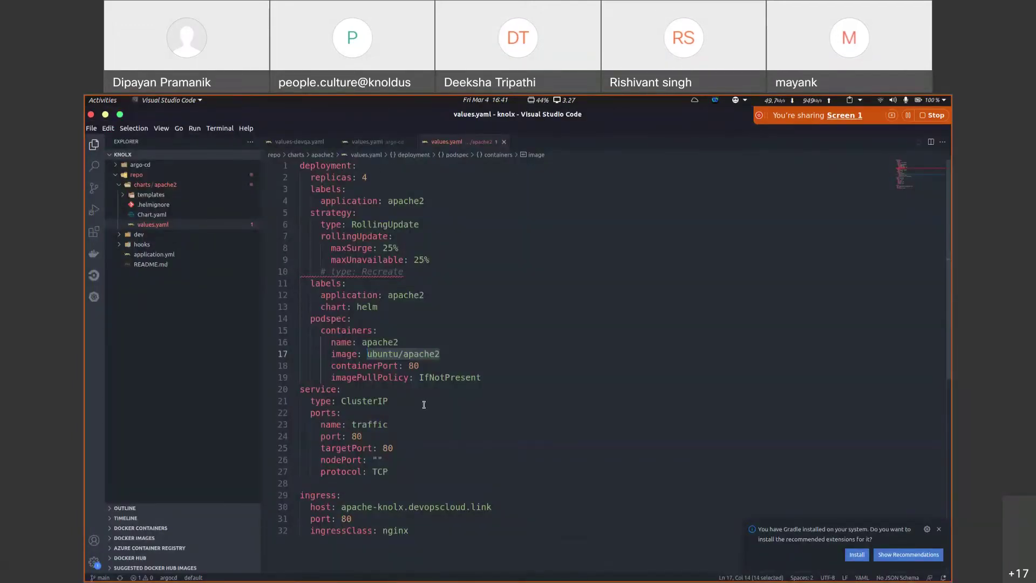
left_click(442, 354)
key("BackSpace")
key("BackSpace")
key("BackSpace")
key("BackSpace")
key("BackSpace")
key("BackSpace")
key("BackSpace")
key("BackSpace")
key("BackSpace")
key("BackSpace")
key("BackSpace")
key("BackSpace")
key("BackSpace")
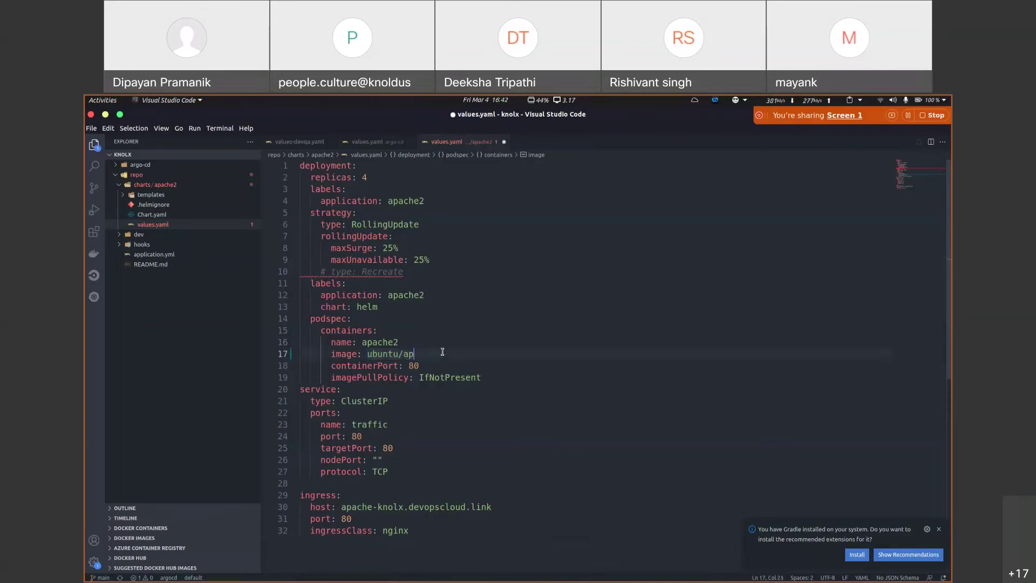
key("alt+Tab")
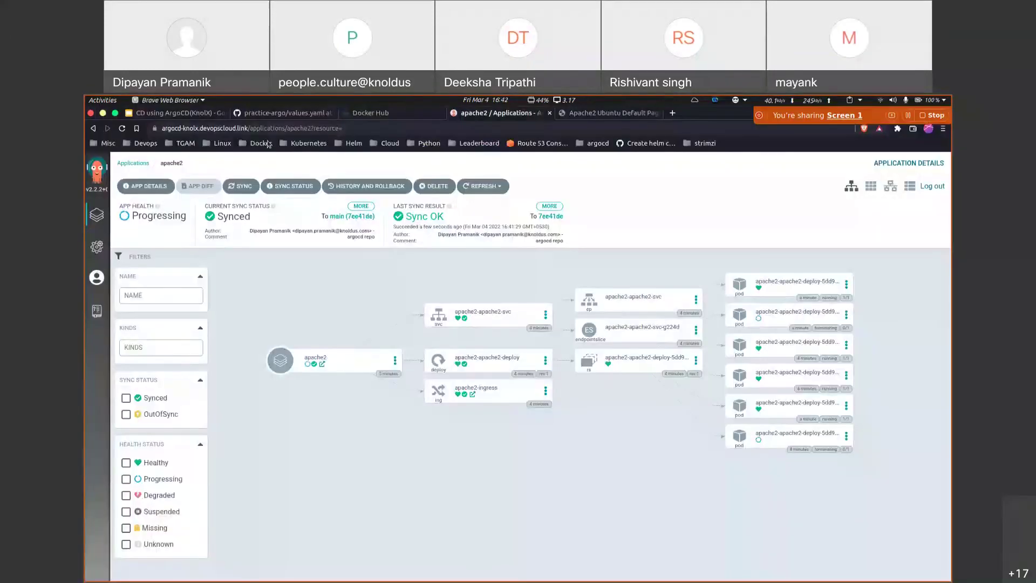
left_click(394, 113)
scroll(381, 228, "up", 1)
left_click_drag(380, 229, 264, 227)
key("ctrl+c")
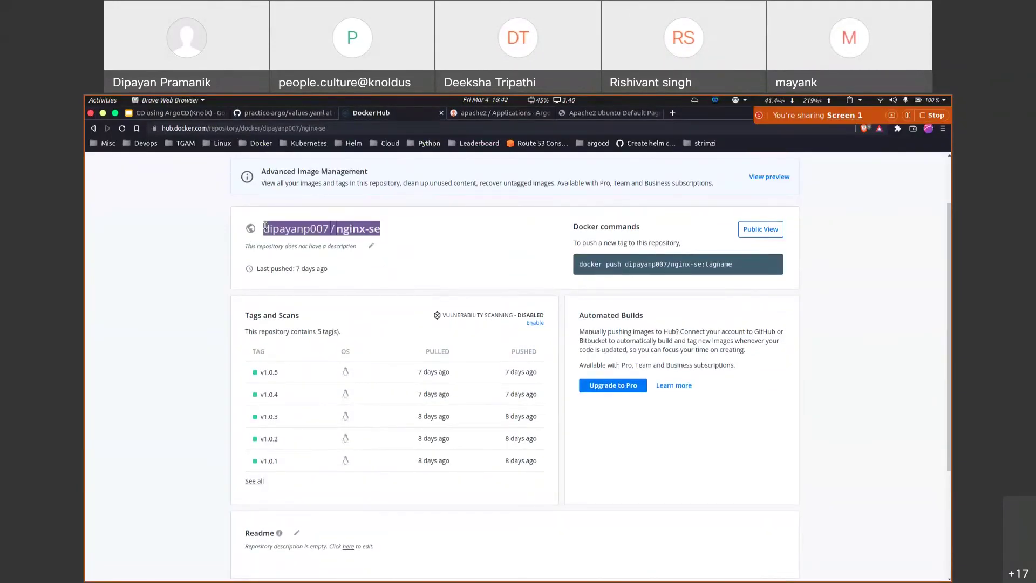
key("alt+Tab")
key("ctrl+v")
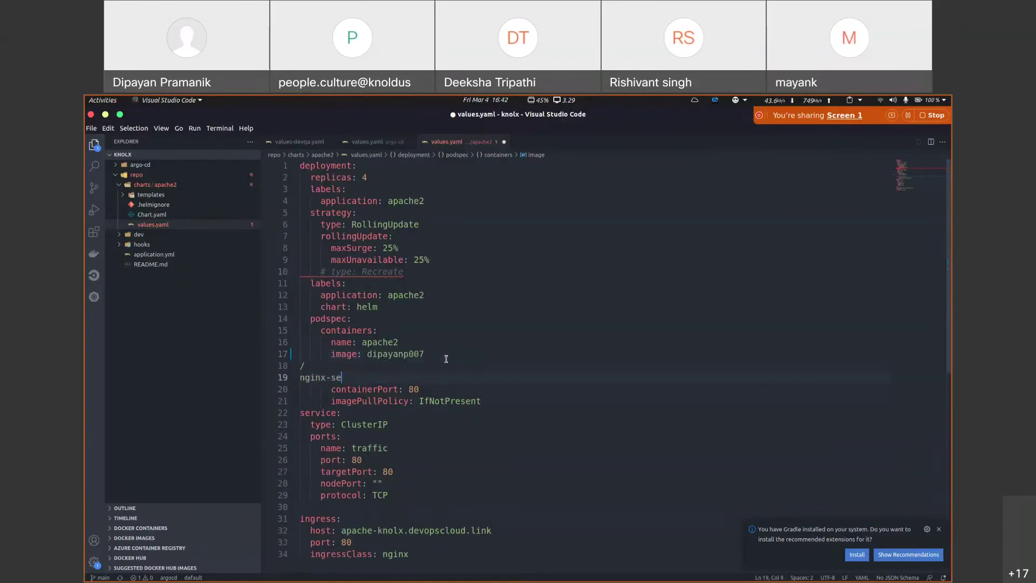
key("BackSpace")
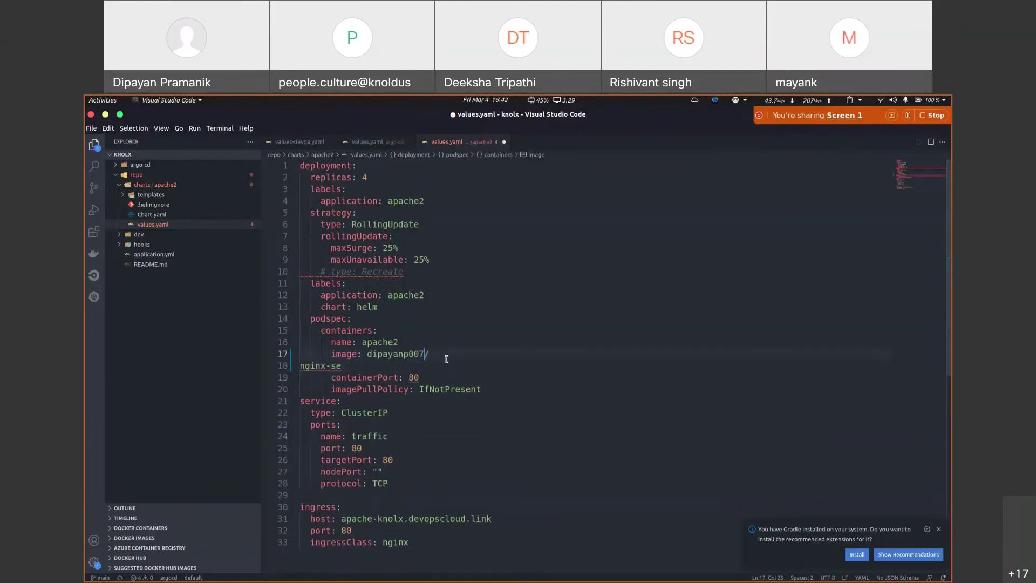
key("Right")
key("Delete")
Step: Append the :v1.0.5 tag to the image and save values.yaml
key("alt+Tab")
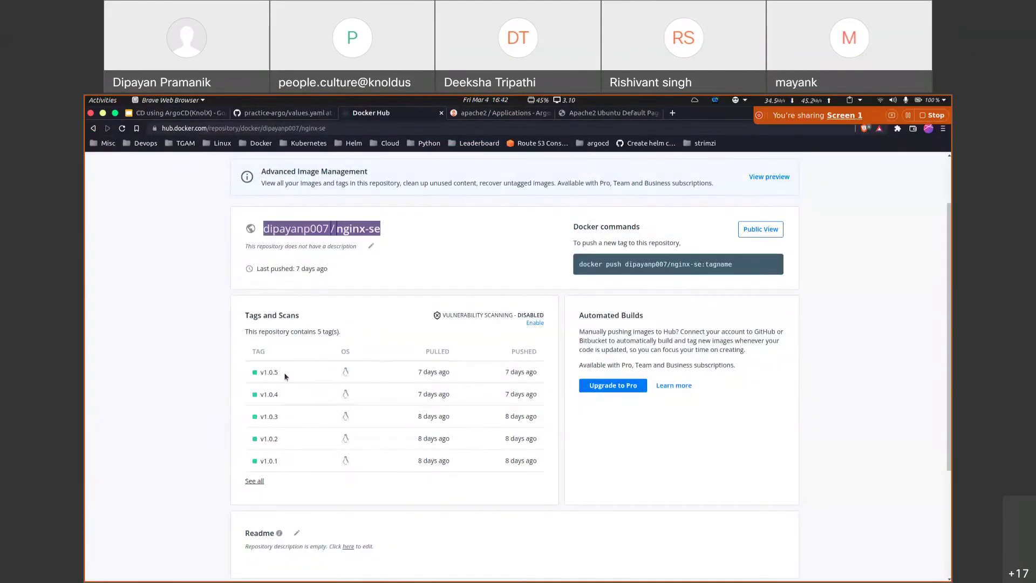
left_click_drag(284, 372, 263, 373)
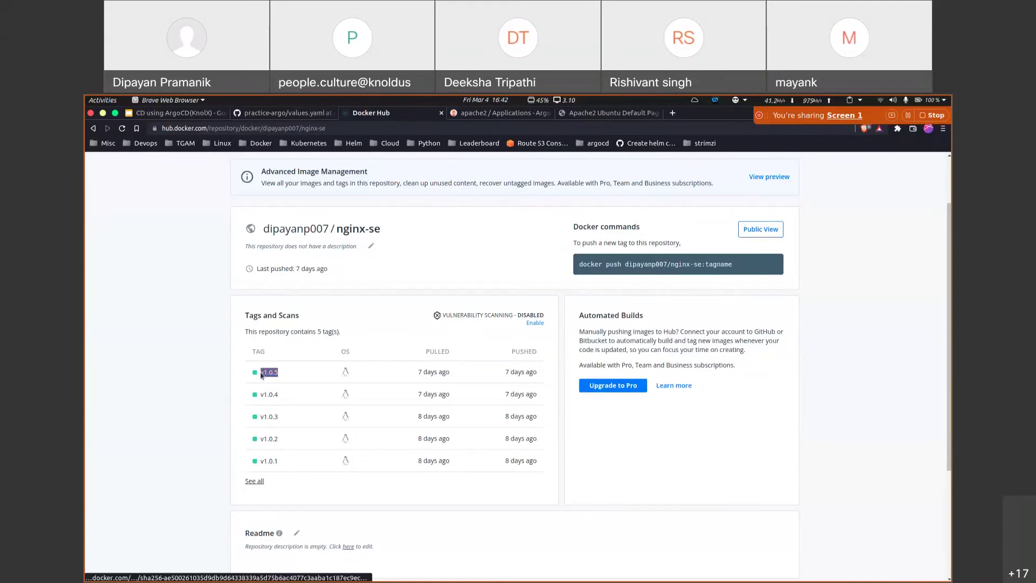
key("alt+Tab")
type(":")
key("BackSpace")
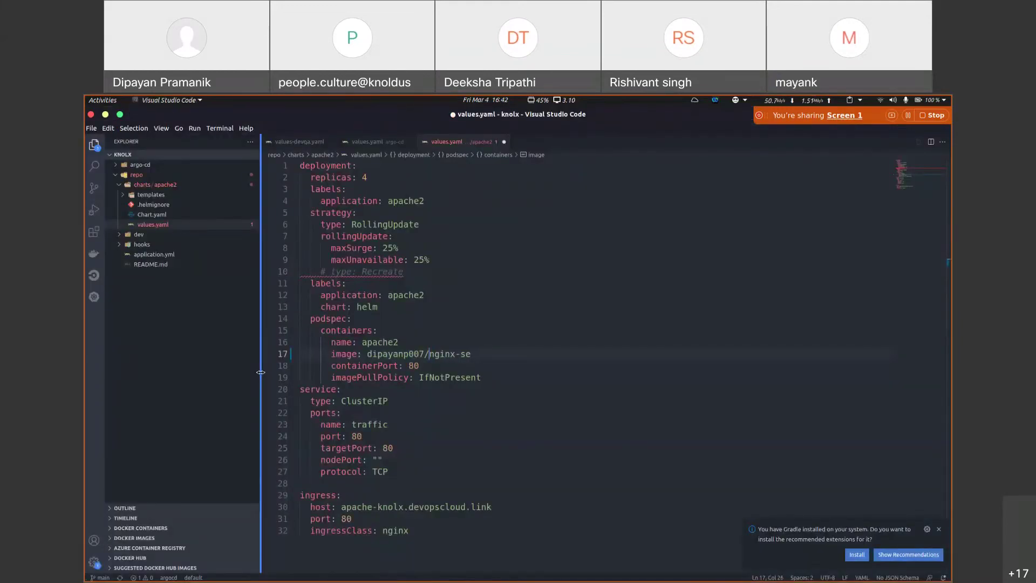
type(":")
type("v1.0.5")
key("ctrl+s")
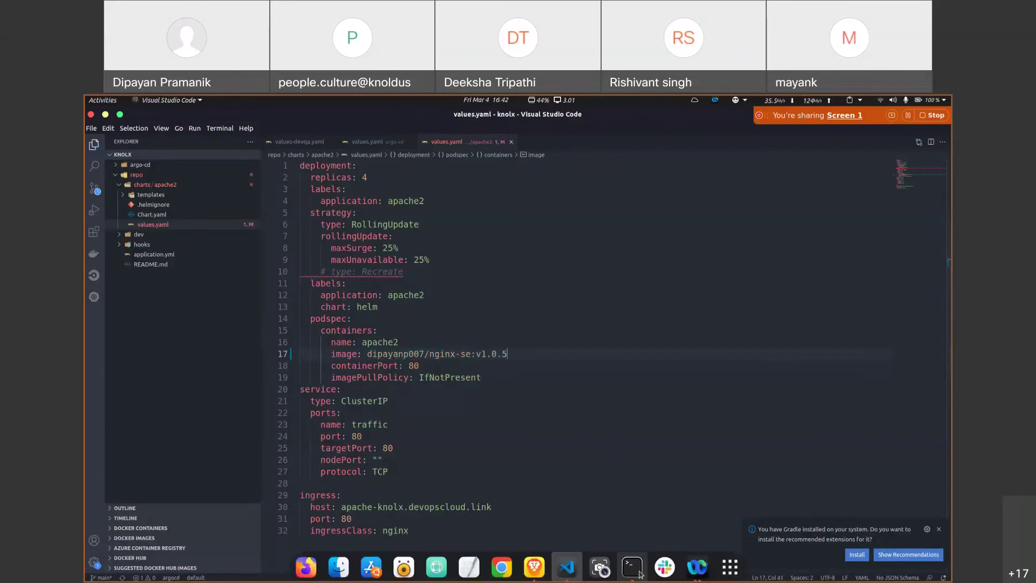
Step: Clear the terminal, list the directory, and change into the repo folder
left_click(633, 575)
key("ctrl+l")
type("ls")
key("Return")
type("cd repo/")
key("Return")
Step: Review the git status and diff of the values.yaml image change
type("ls")
key("Return")
type("git status")
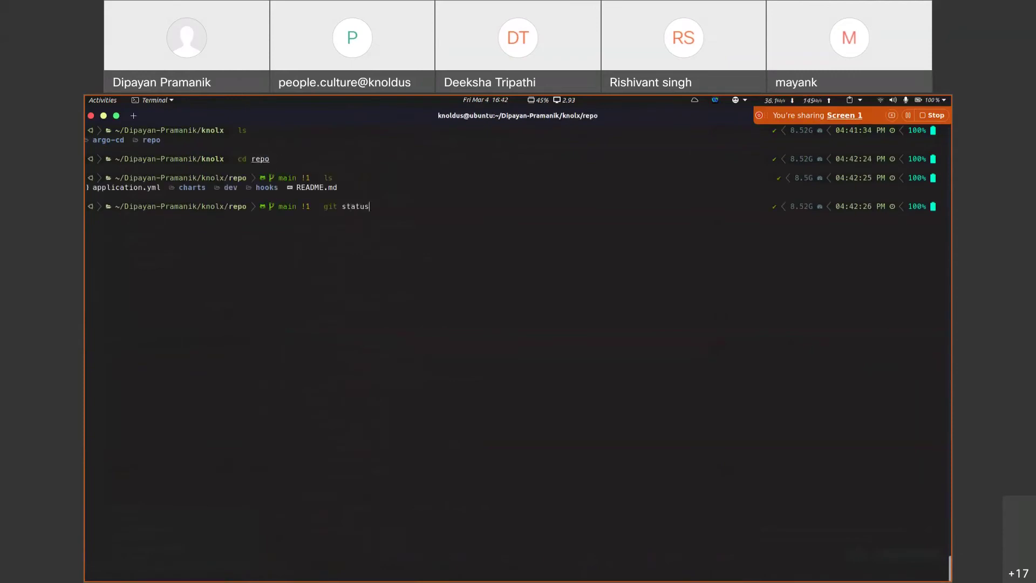
key("Return")
type("git diff")
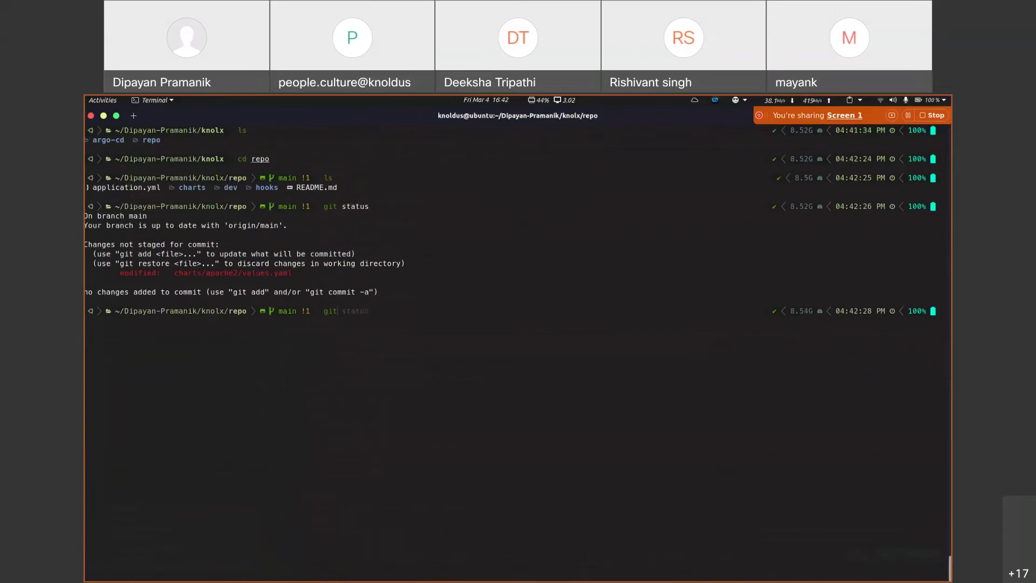
key("Return")
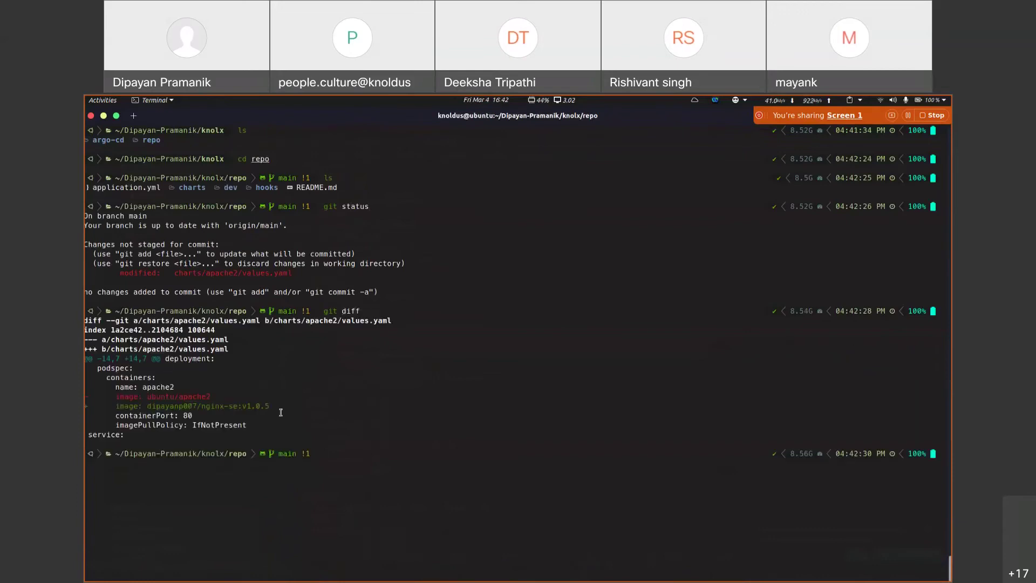
Step: Commit the change as "changed image" and push it to origin main
type("git add .")
key("Return")
type("git co")
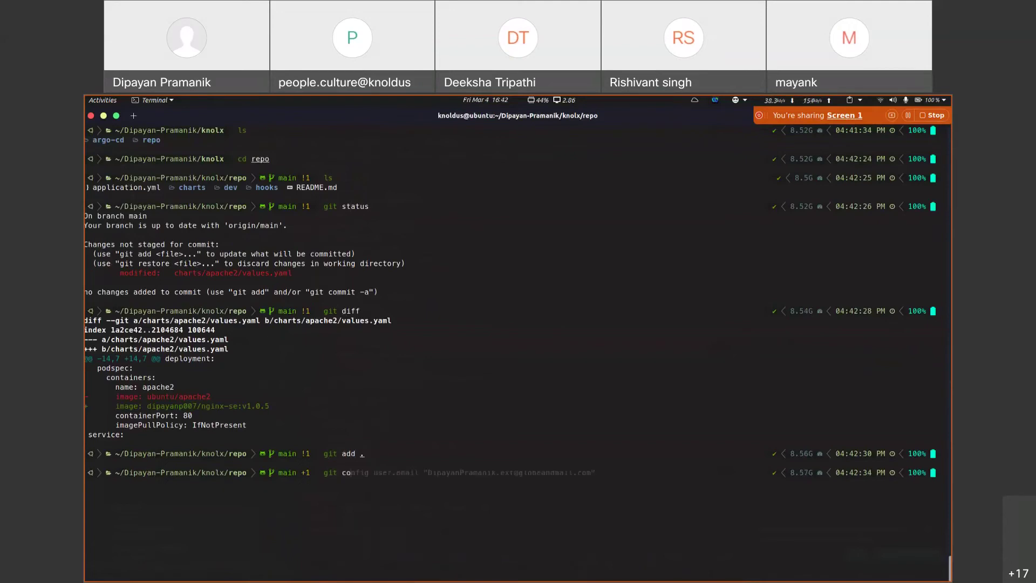
type("mmit -m \"changed image\"")
key("Return")
type("git push")
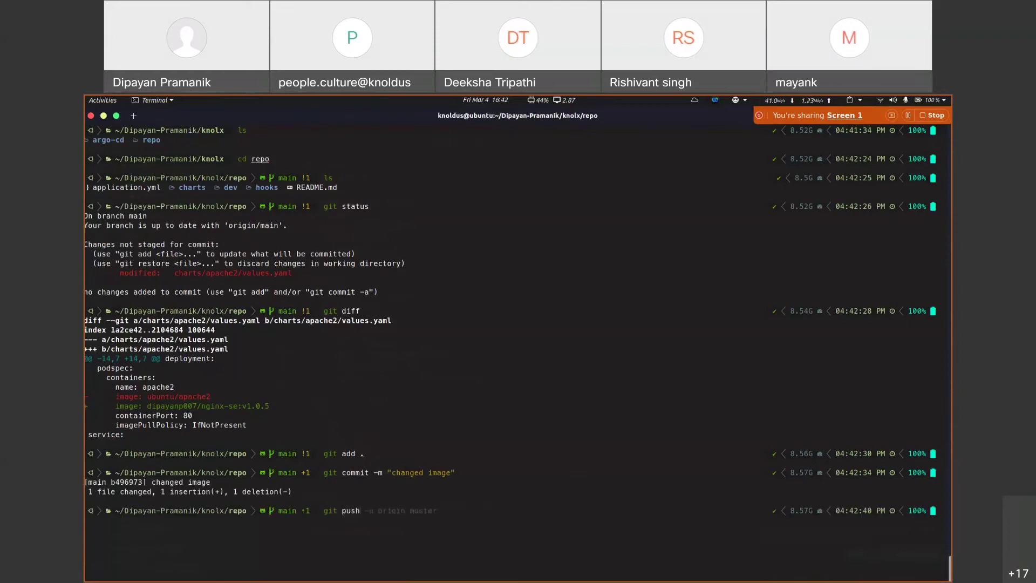
type(" origin main")
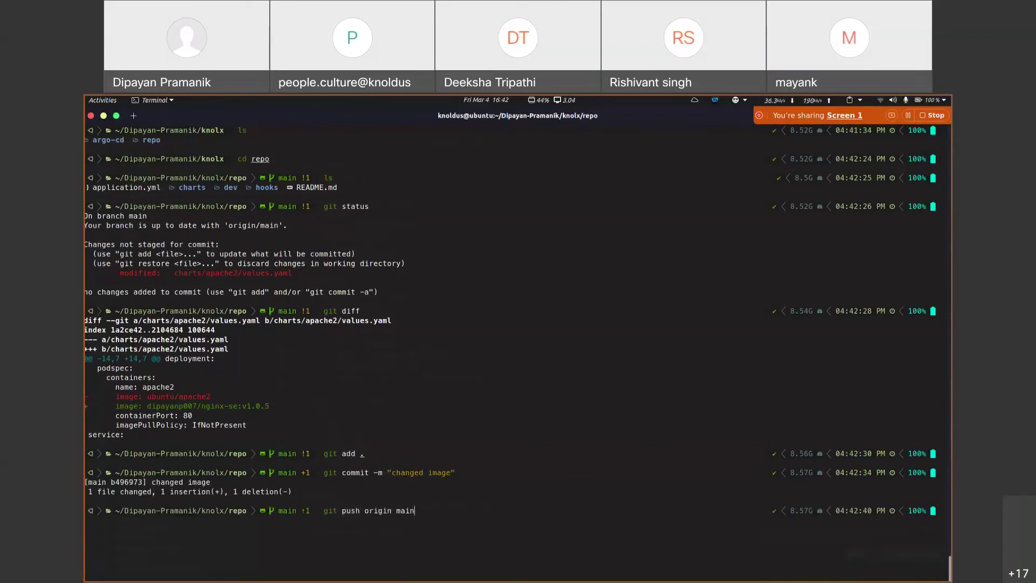
key("Return")
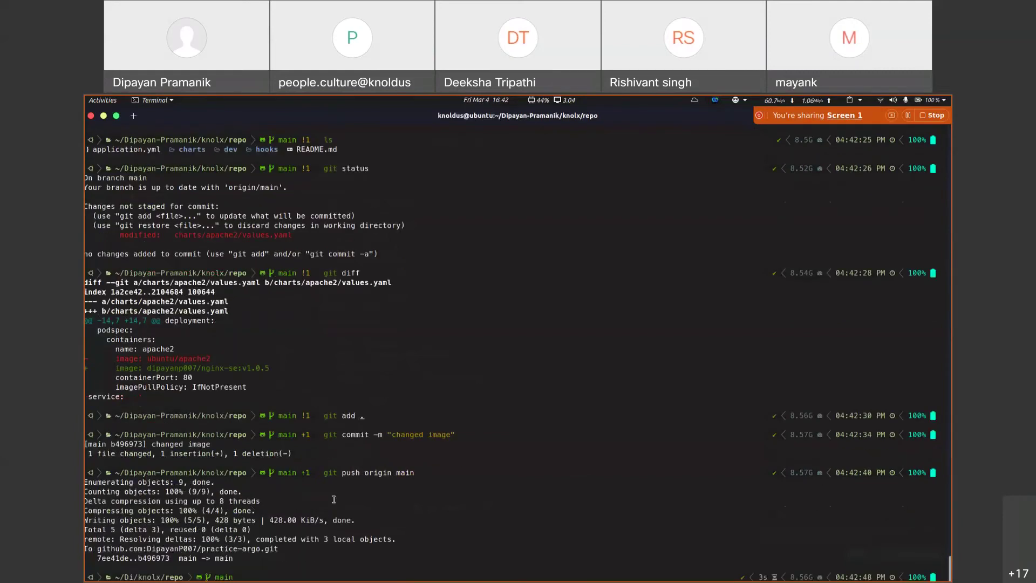
Step: Reload values.yaml on GitHub to confirm line 17 now reads nginx-se:v1.0.5
key("alt+Tab")
key("super")
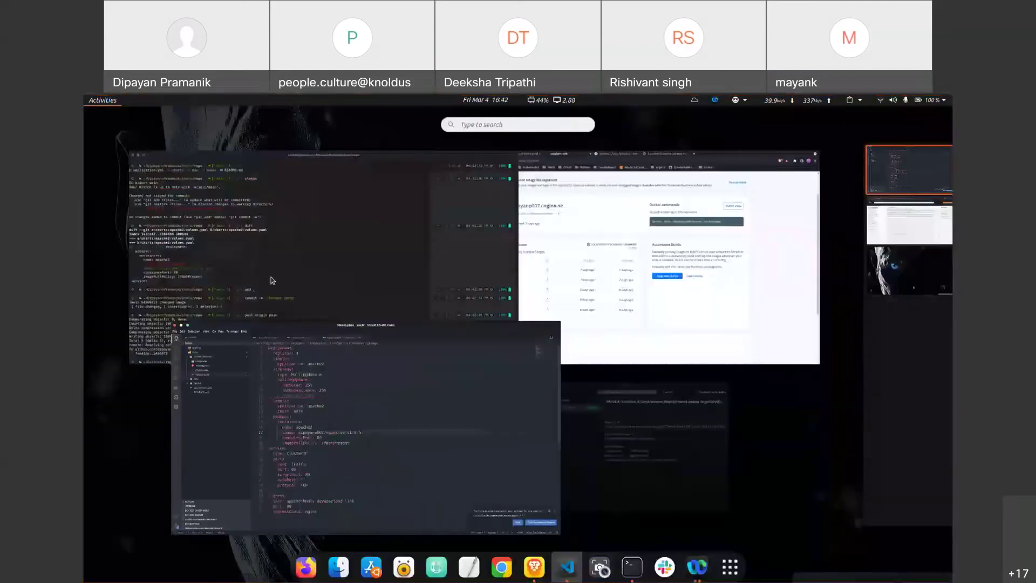
left_click(630, 291)
left_click(286, 114)
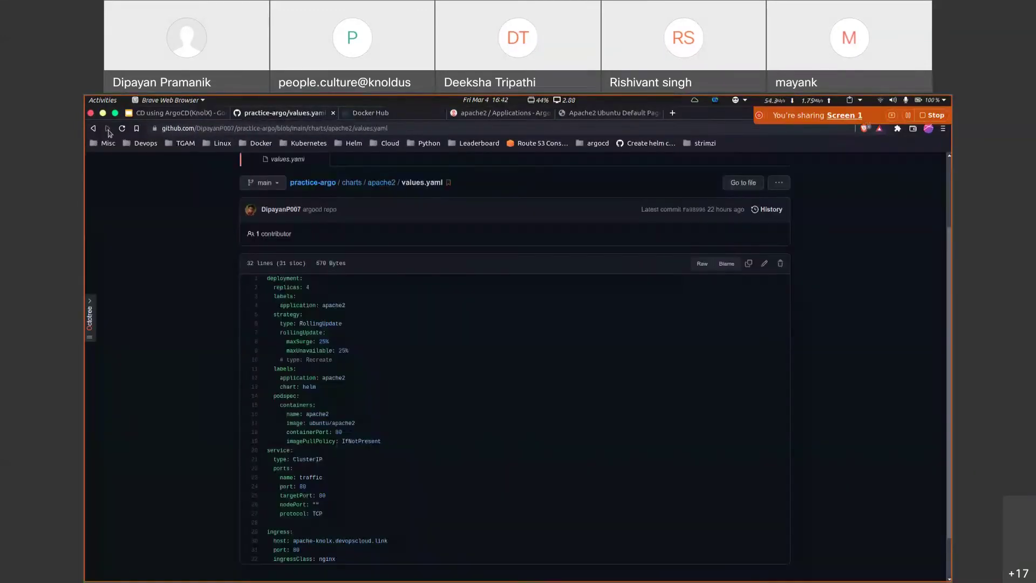
left_click(123, 128)
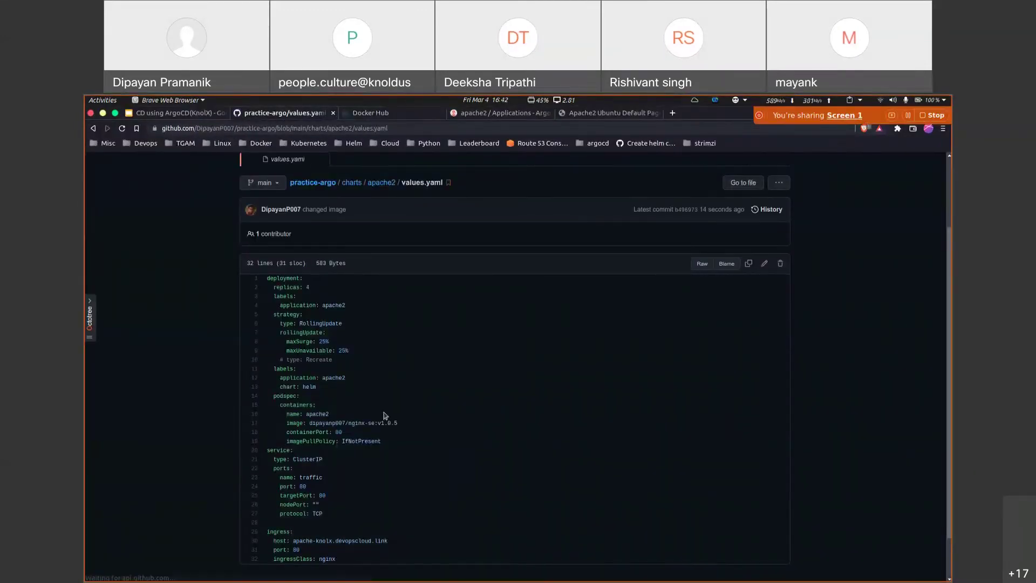
left_click_drag(400, 424, 348, 425)
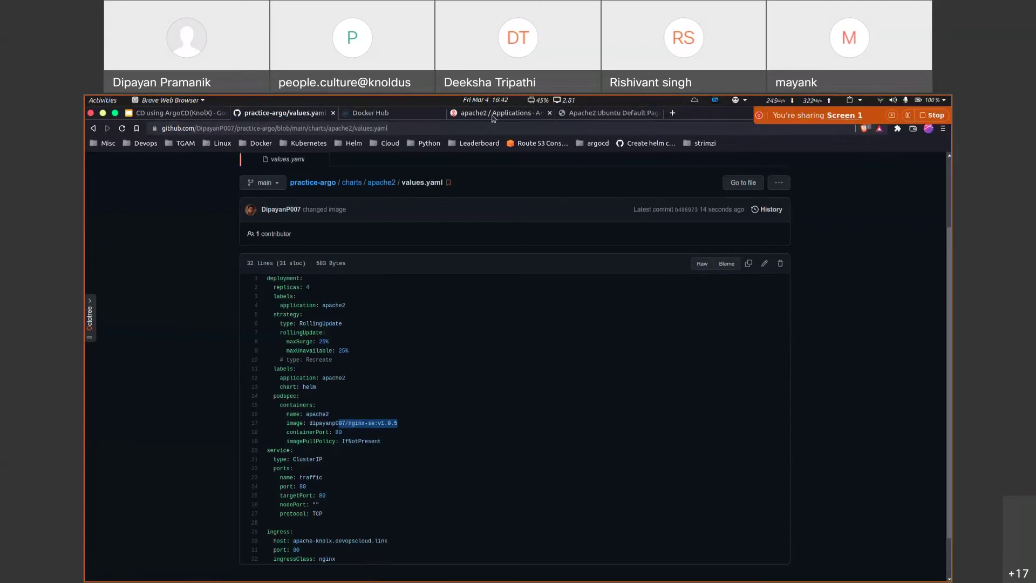
left_click(481, 115)
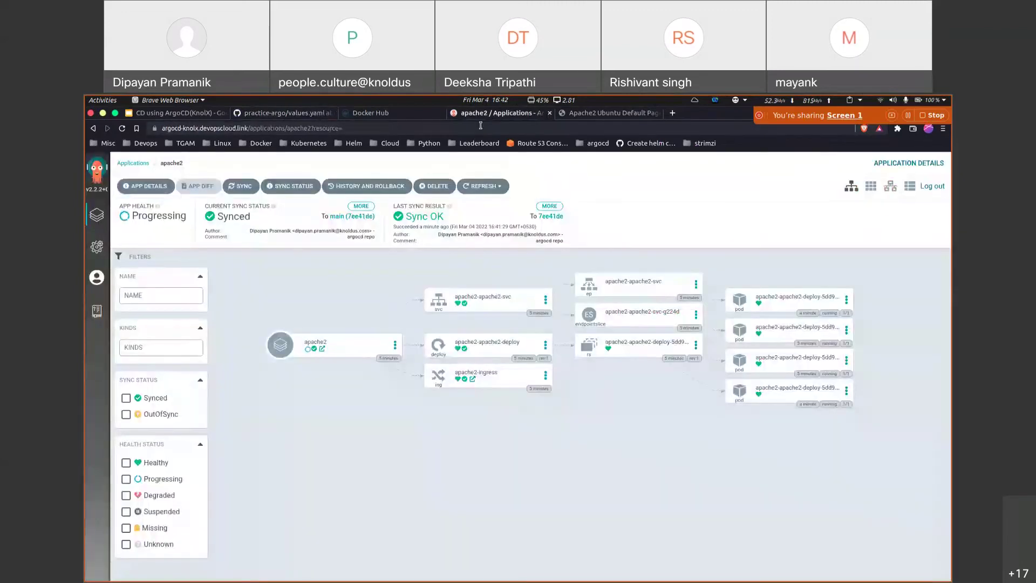
Step: Reopen apache2, refresh it to detect commit b496973, and open its app diff
left_click(103, 209)
left_click(336, 239)
left_click(474, 191)
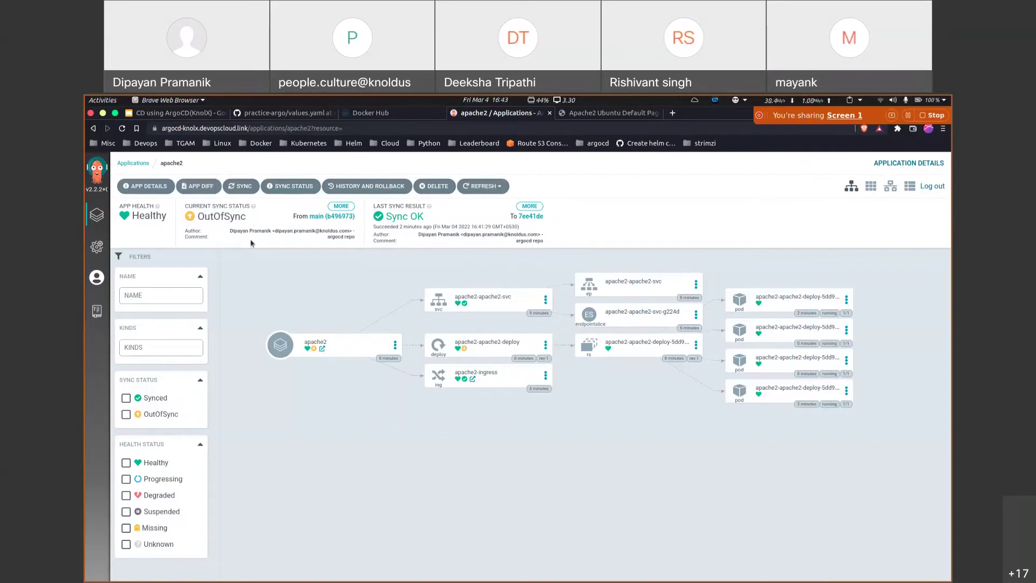
left_click(197, 187)
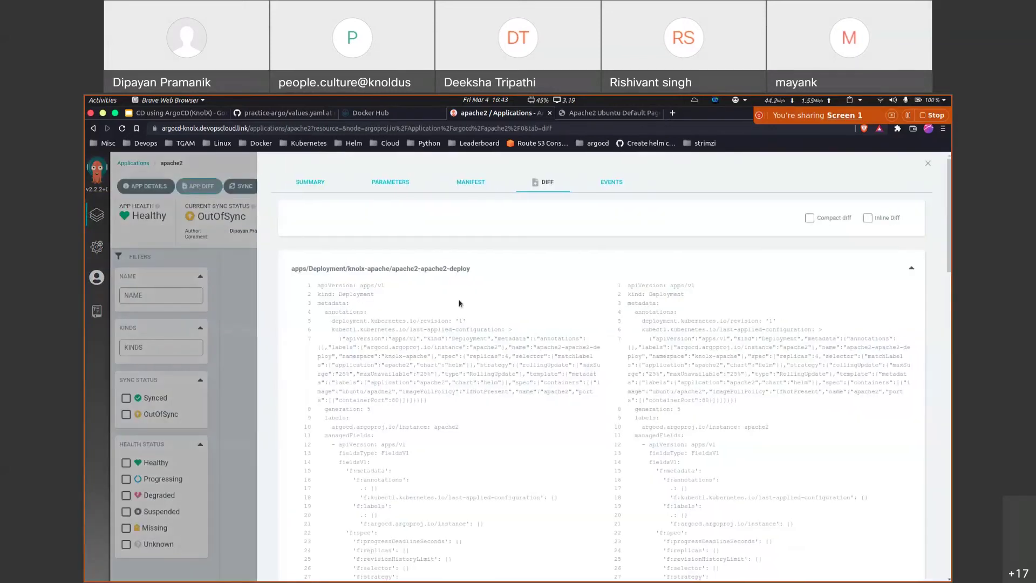
Step: Inspect diff line 121, where the image changes from ubuntu/apache2 to nginx-se:v1.0.5, then close it
scroll(503, 330, "down", 1)
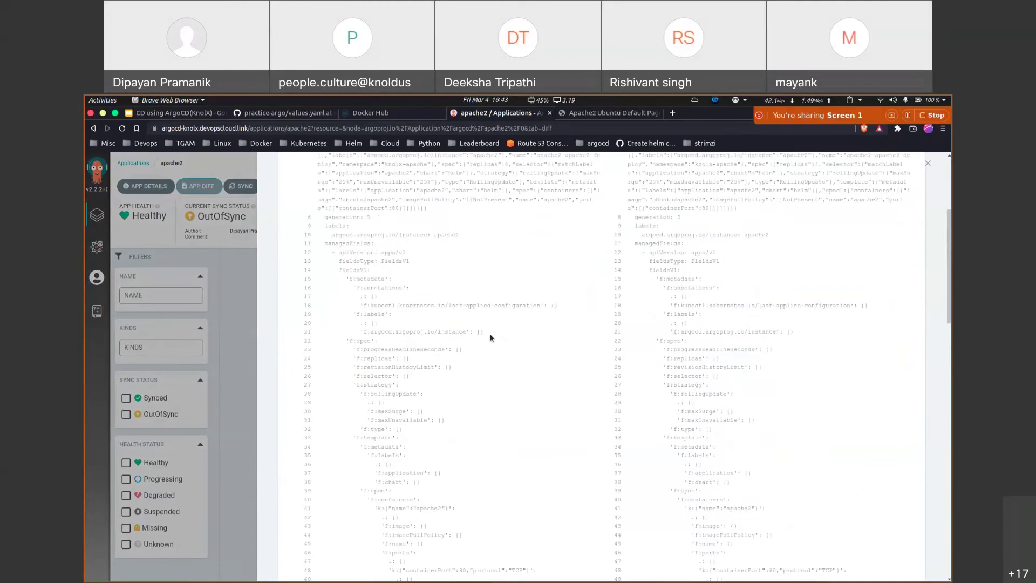
scroll(407, 335, "down", 15)
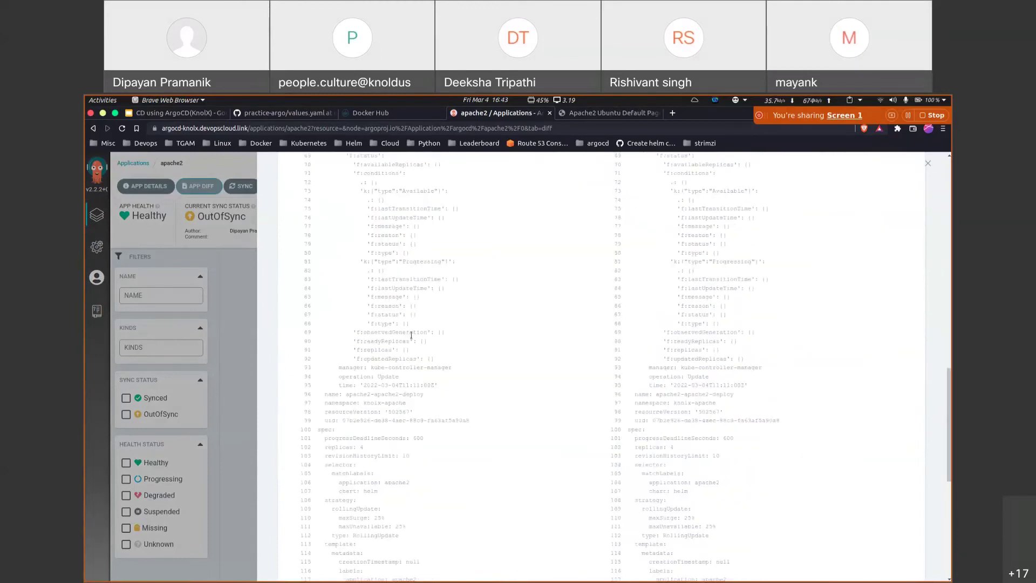
scroll(413, 338, "down", 5)
left_click_drag(324, 257, 639, 259)
left_click(469, 275)
left_click_drag(427, 256, 375, 257)
left_click_drag(654, 257, 683, 257)
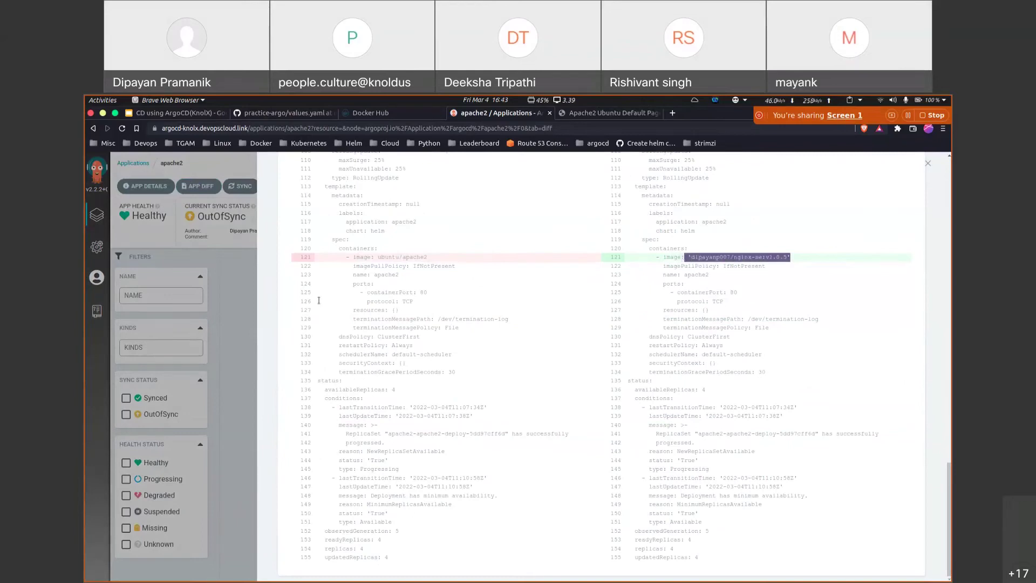
left_click(251, 306)
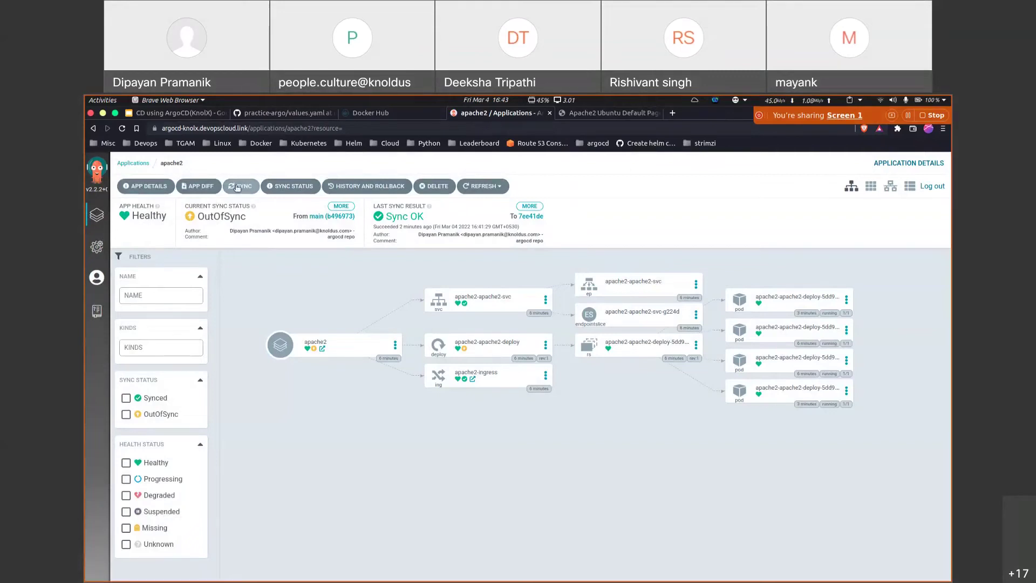
Step: Sync apache2 to commit b496973 and watch the knolx-apache pods with watch kubectl get po
left_click(237, 187)
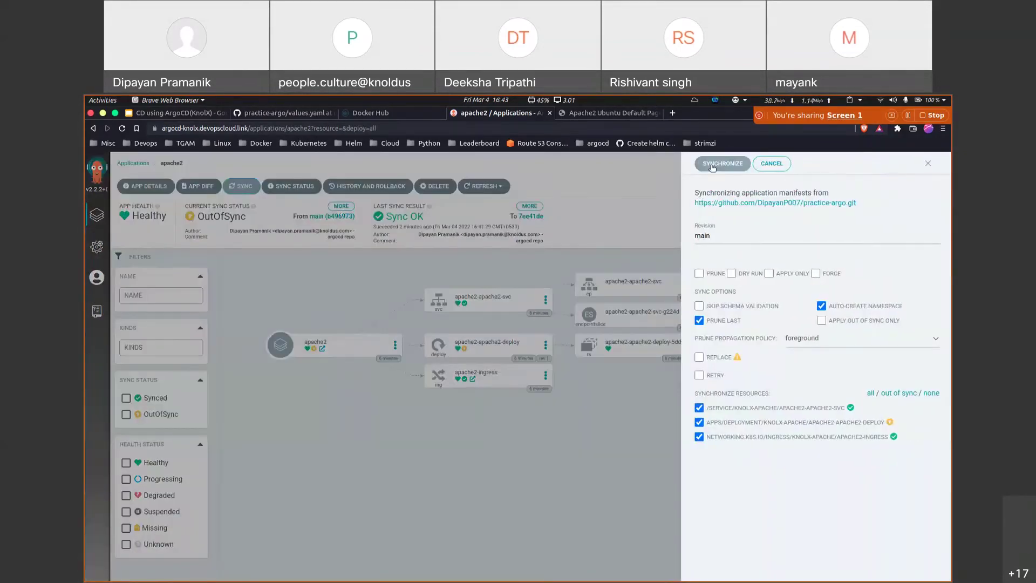
left_click(711, 165)
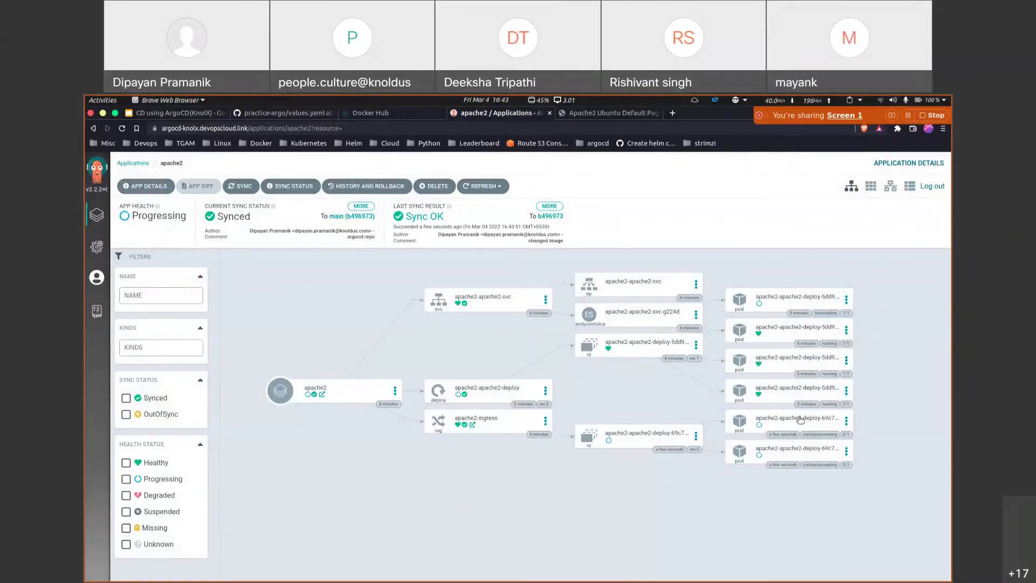
mouse_move(675, 575)
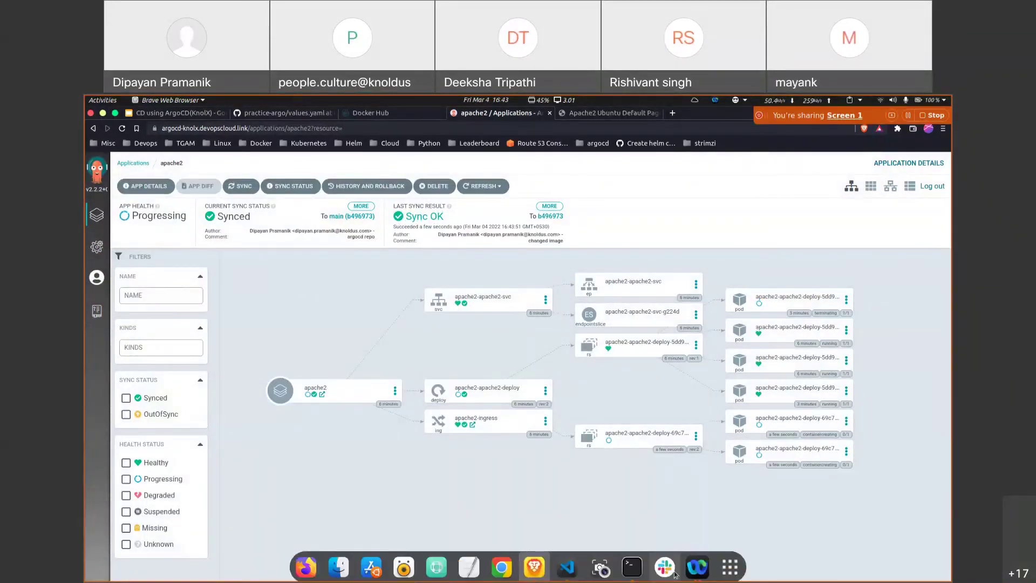
left_click(632, 567)
type("kubectl")
key("Right")
key("Home")
type("watch")
key("Return")
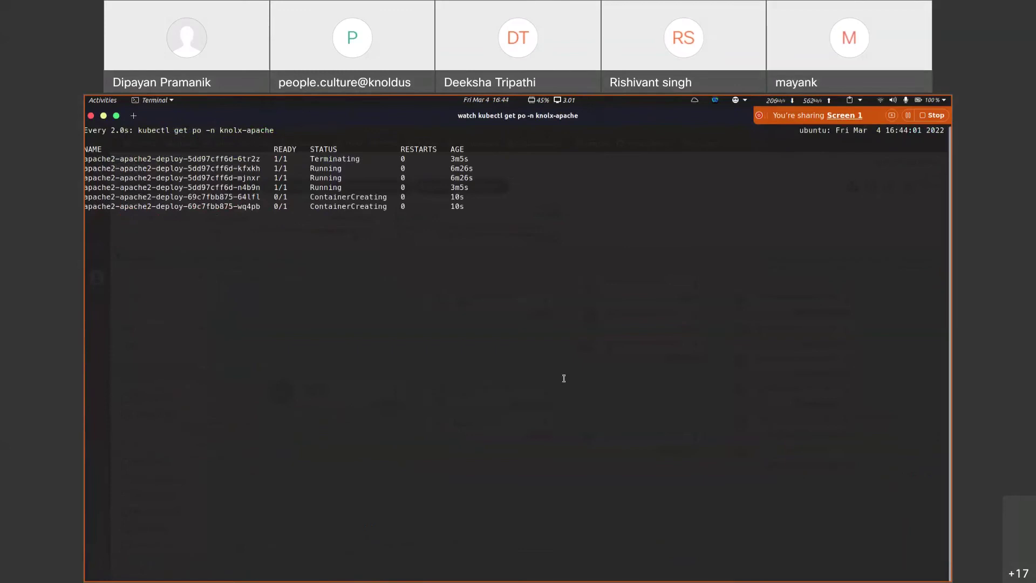
Step: Watch the four new nginx pods come up while the old apache2 pods terminate
left_click_drag(345, 198, 396, 207)
left_click_drag(311, 197, 382, 208)
left_click_drag(306, 158, 324, 192)
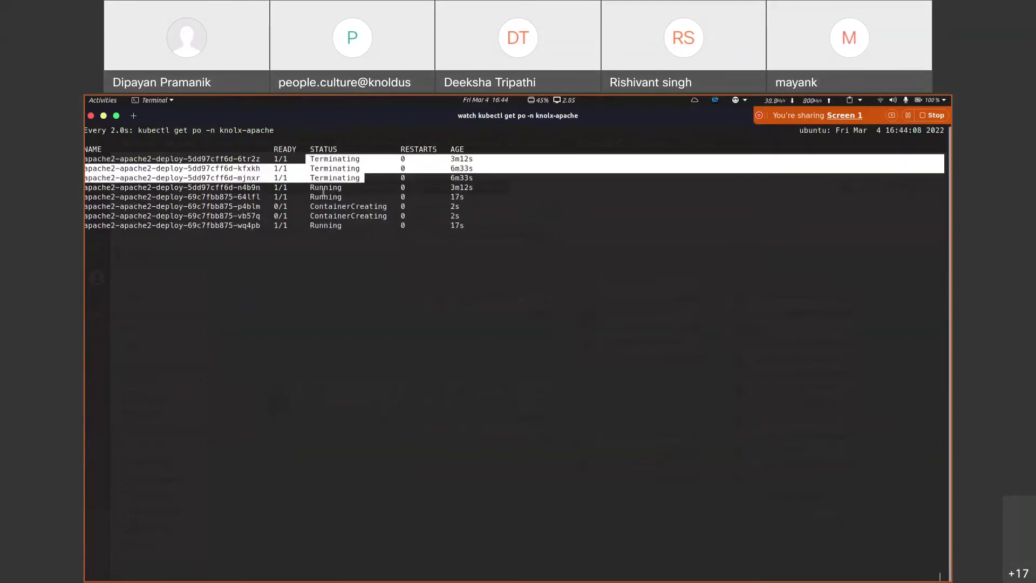
key("alt+Tab")
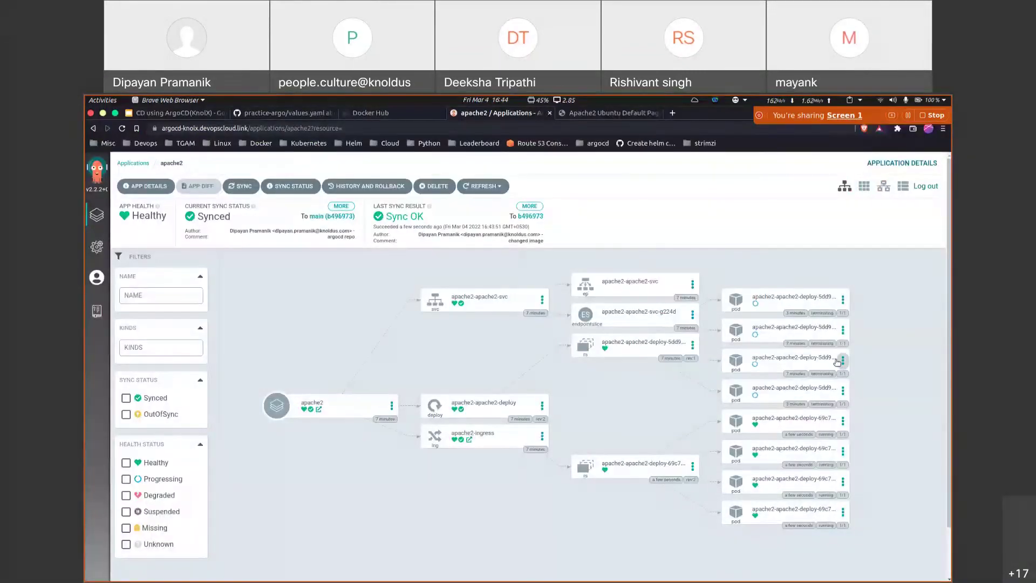
key("alt+Tab")
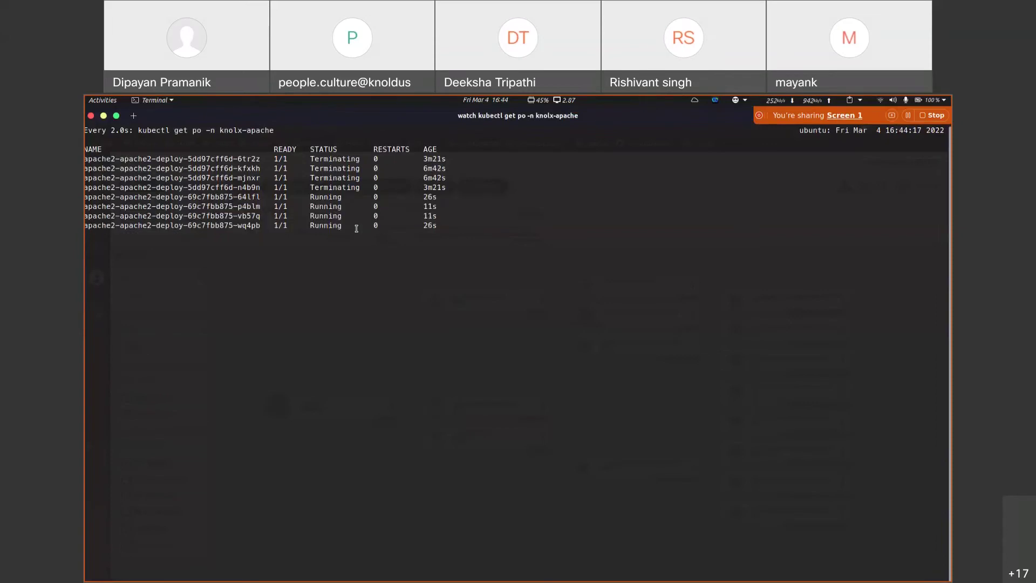
key("alt+Tab")
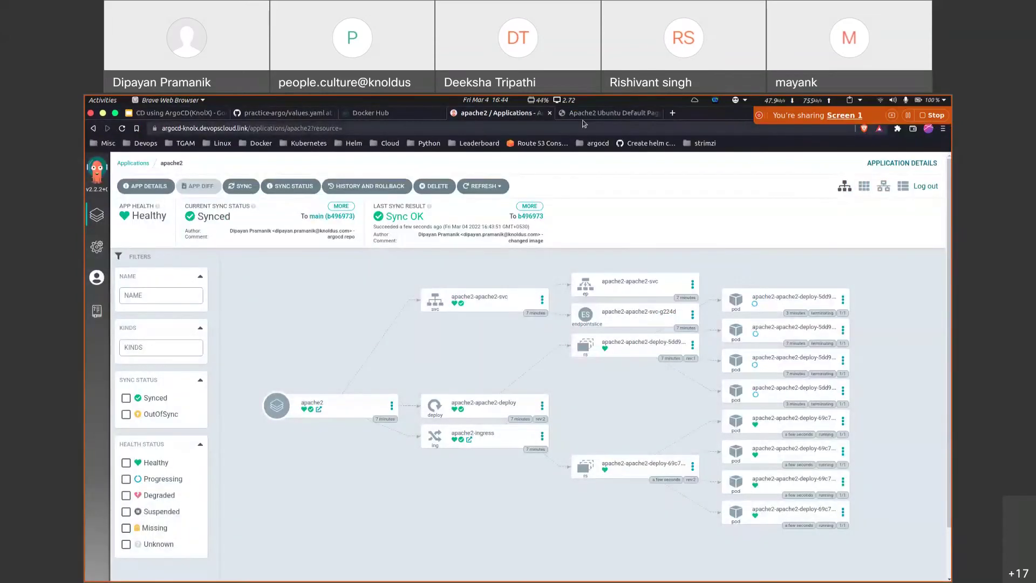
left_click(583, 114)
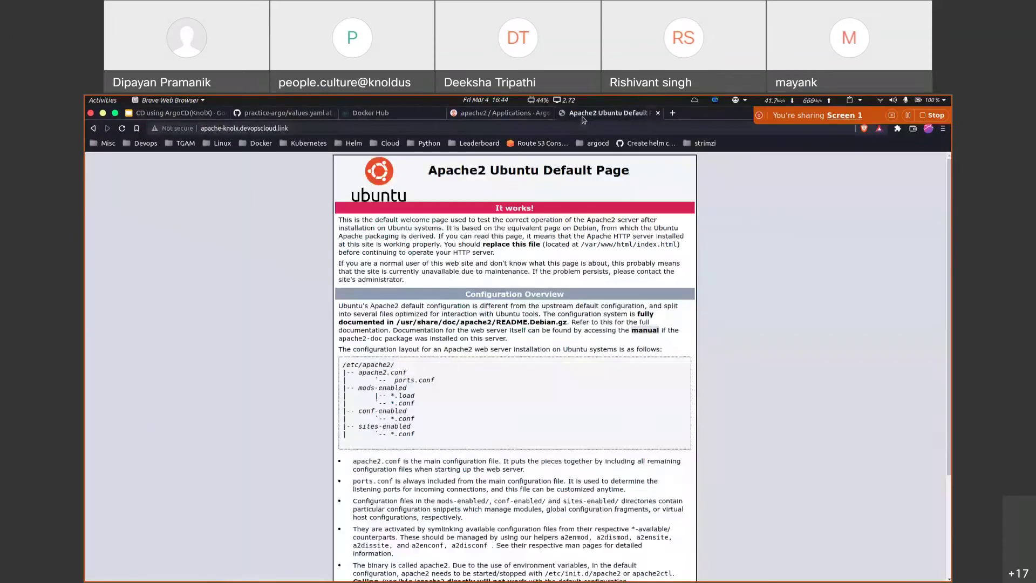
Step: Reload the apache2 site to confirm it now serves "Hello world in blue"
left_click(124, 130)
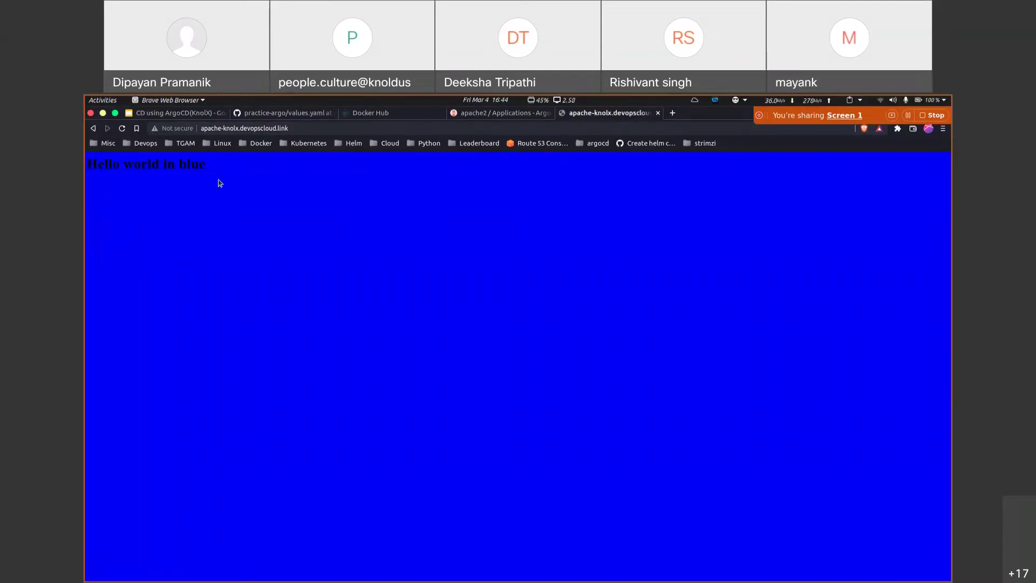
triple_click(220, 171)
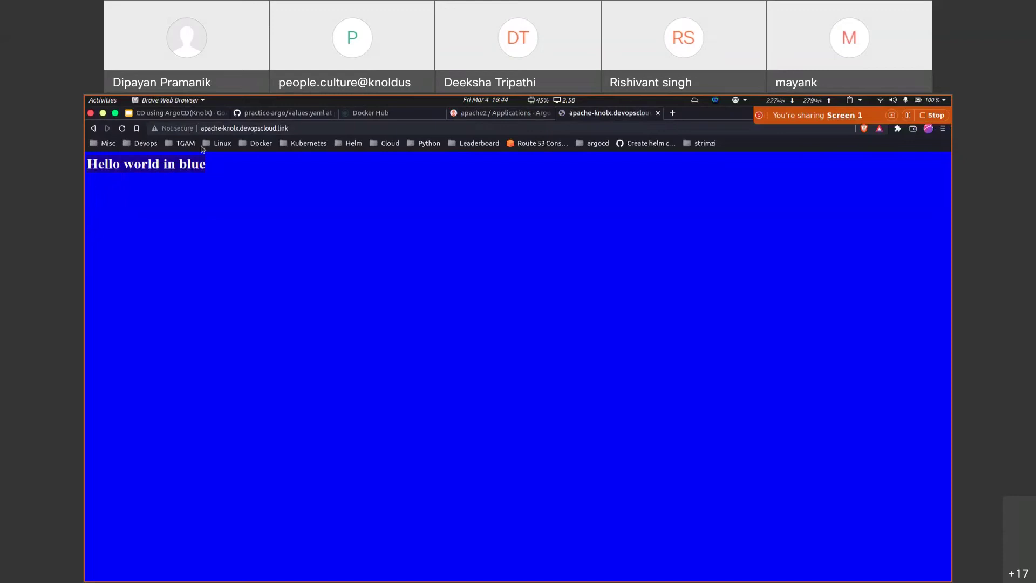
left_click(481, 115)
left_click(292, 115)
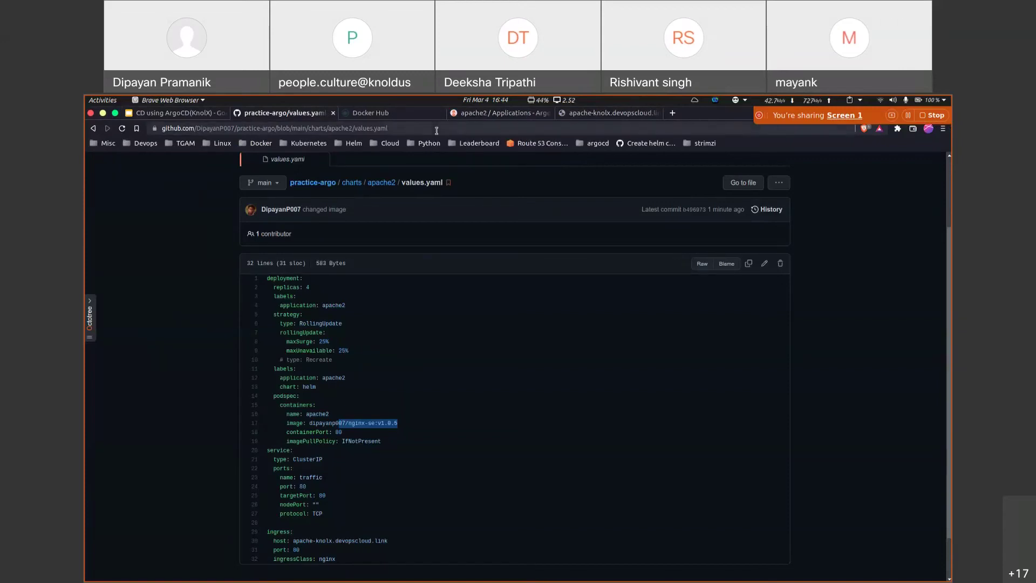
Step: Confirm apache2 runs only the four new pods, then stop the pod watch and clear the terminal
left_click(499, 113)
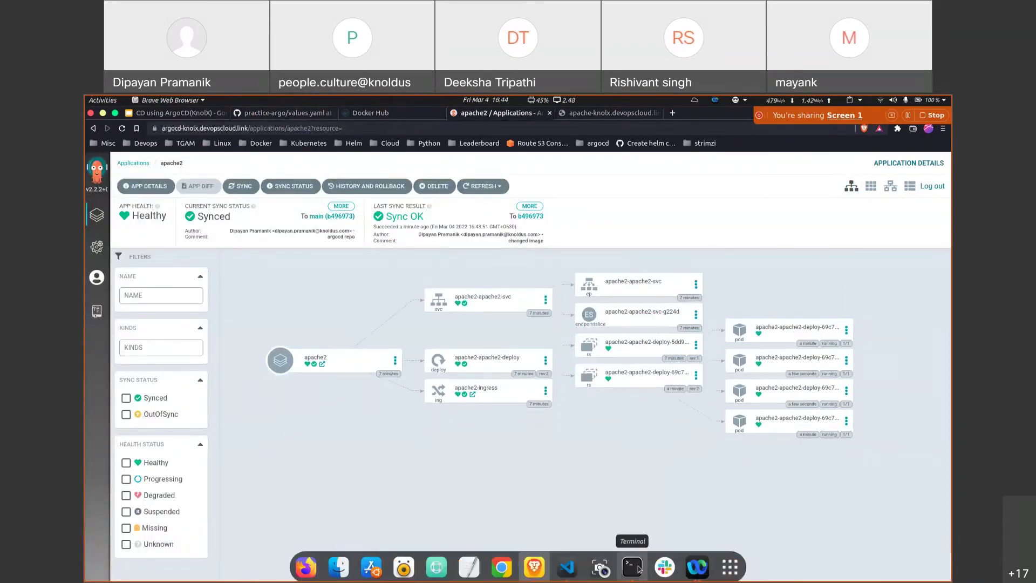
left_click(631, 565)
key("ctrl+c")
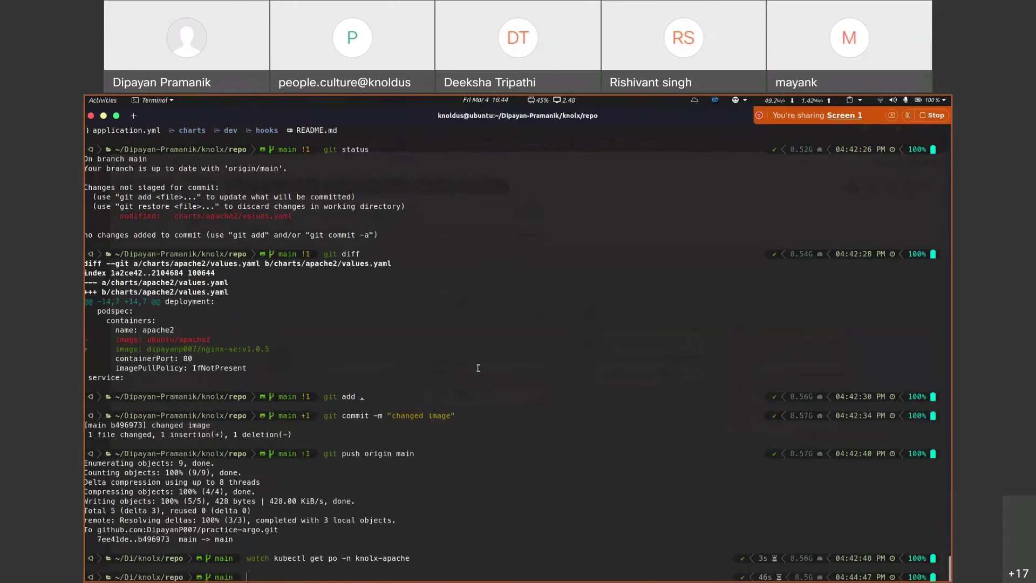
key("ctrl+l")
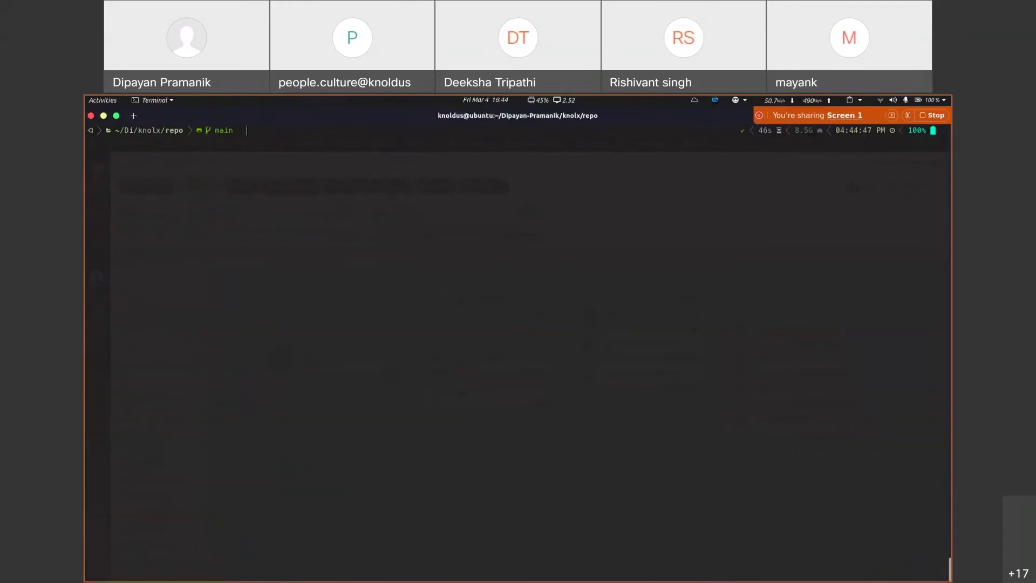
key("alt+Tab")
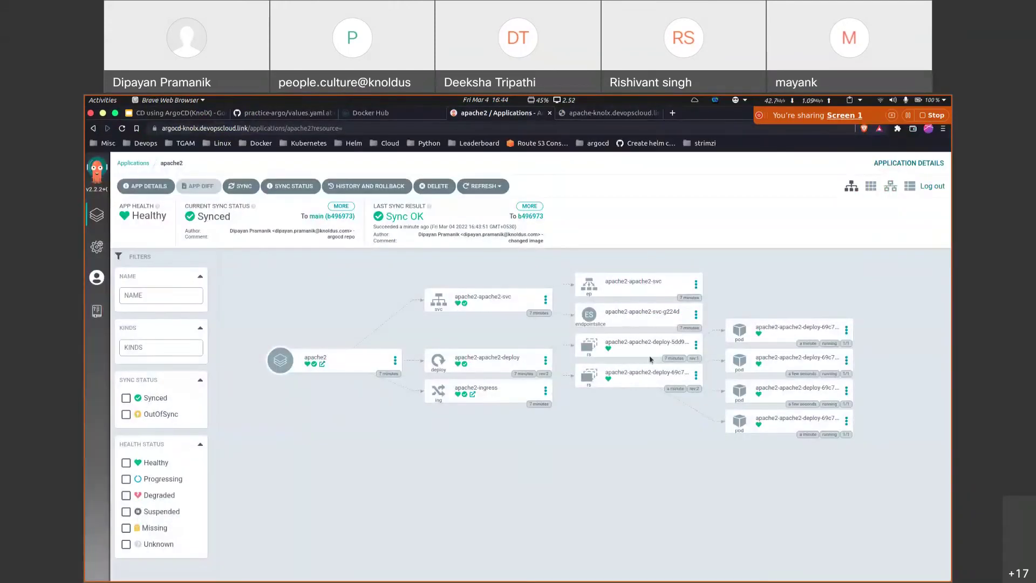
left_click_drag(783, 298, 799, 499)
key("alt+Tab")
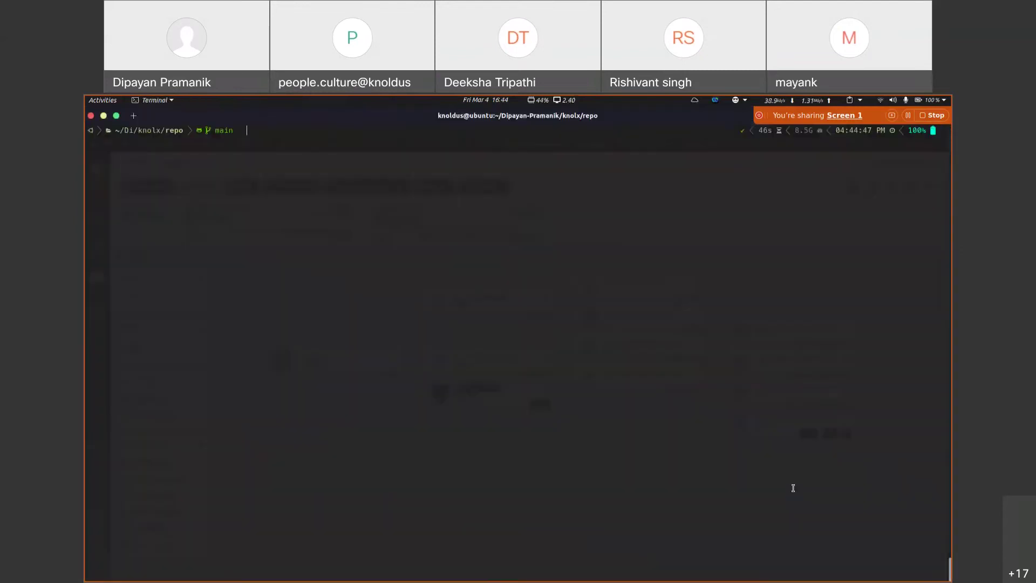
Step: List deployments in knolx-apache and print apache2-apache2-deploy as YAML
type("kubectl get deploy -")
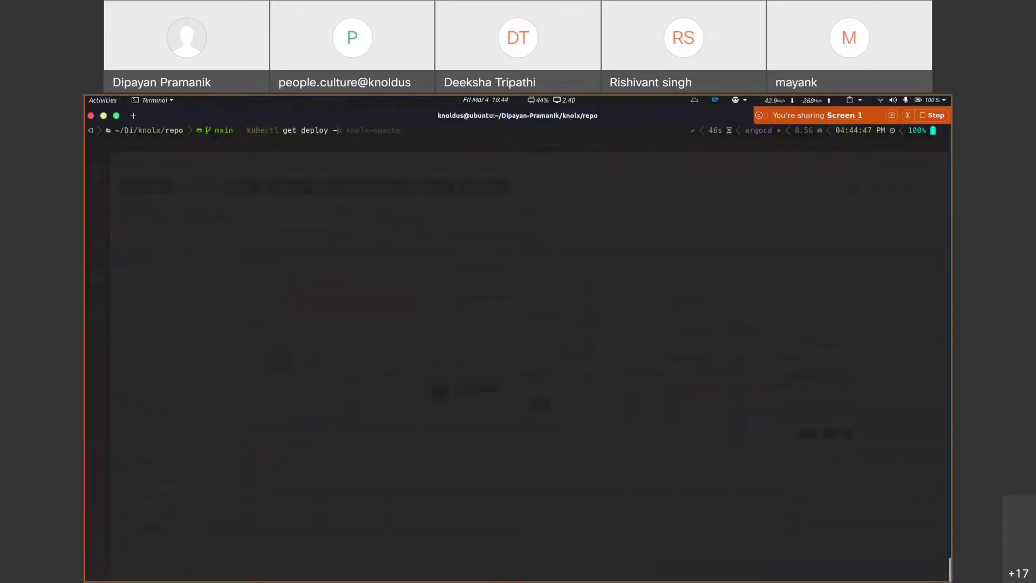
type("n")
key("Right")
key("Return")
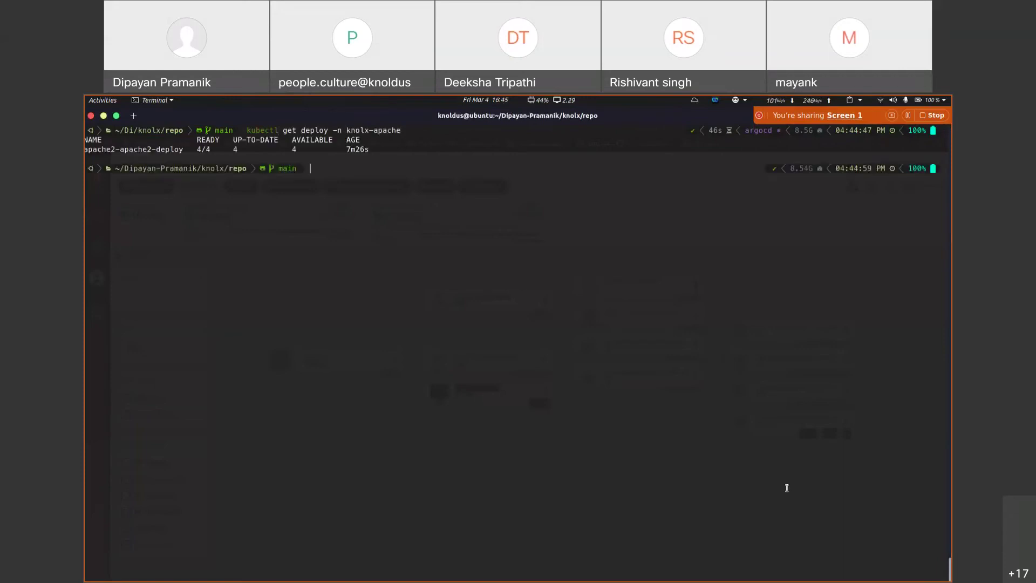
double_click(153, 148)
key("Up")
key("ctrl+shift+v")
type("-o yaml")
key("Return")
Step: Inspect the deployment's labels, including argocd.argoproj.io/instance set to apache2
scroll(241, 345, "up", 7)
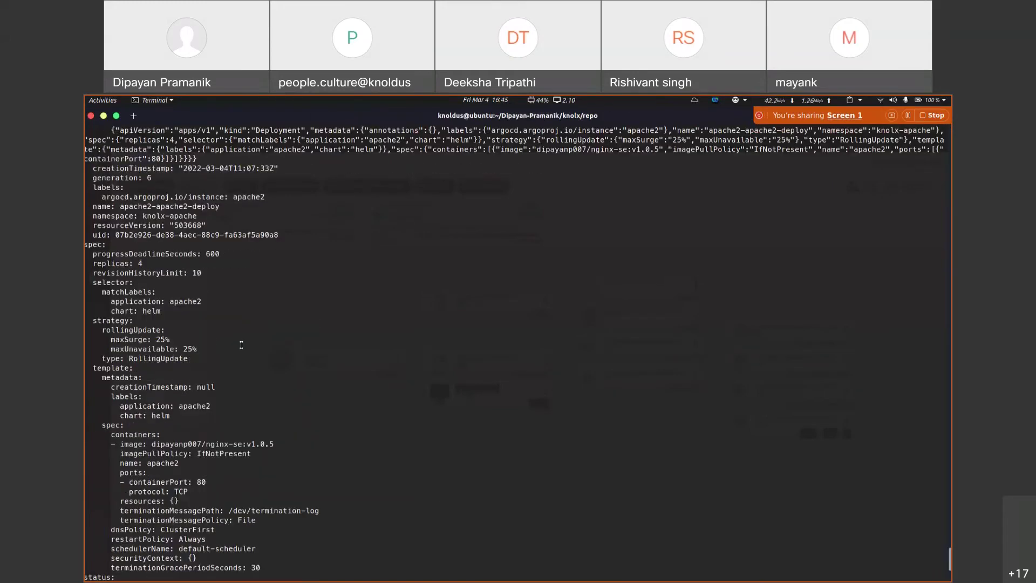
scroll(241, 345, "up", 8)
scroll(150, 276, "down", 6)
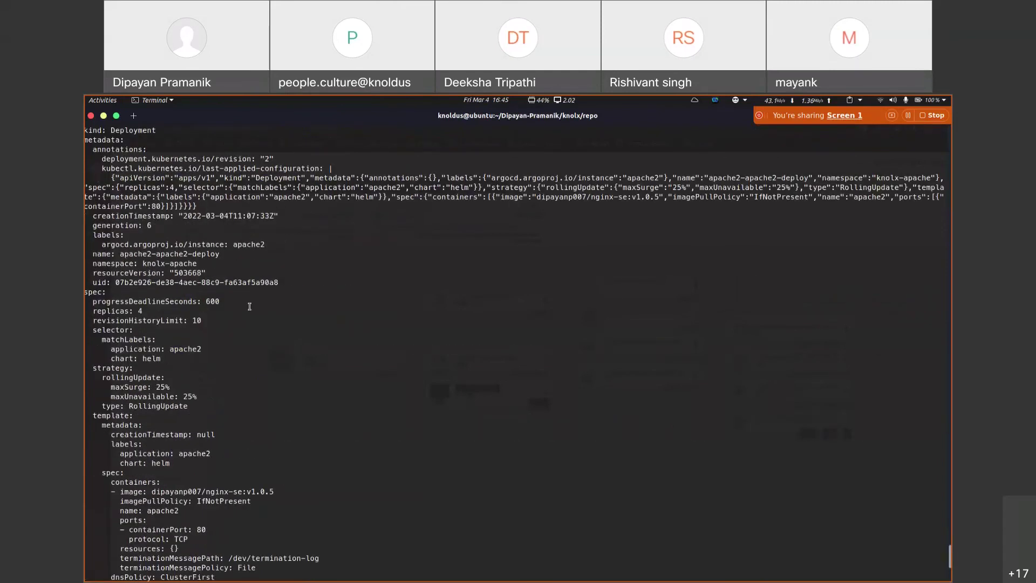
left_click_drag(92, 235, 486, 245)
left_click(110, 245)
left_click_drag(92, 245, 233, 244)
left_click(272, 265)
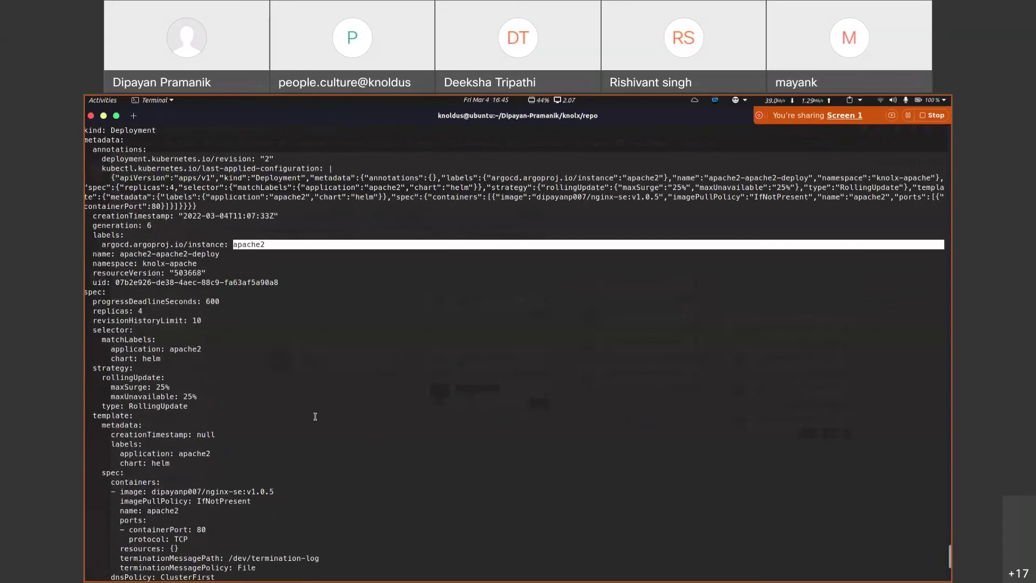
scroll(315, 416, "up", 8)
scroll(216, 389, "down", 10)
scroll(92, 169, "up", 4)
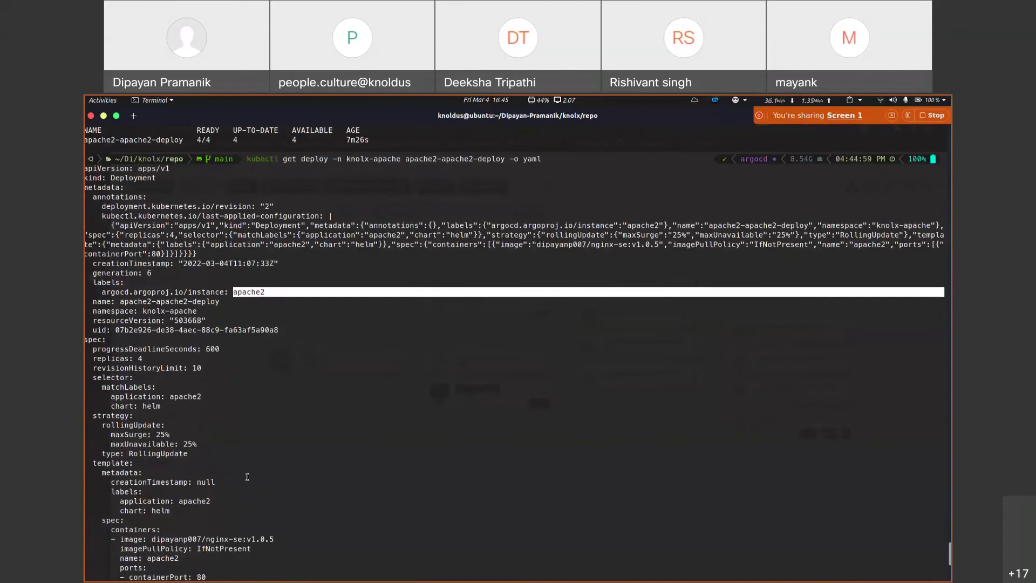
scroll(211, 394, "down", 7)
scroll(221, 350, "up", 8)
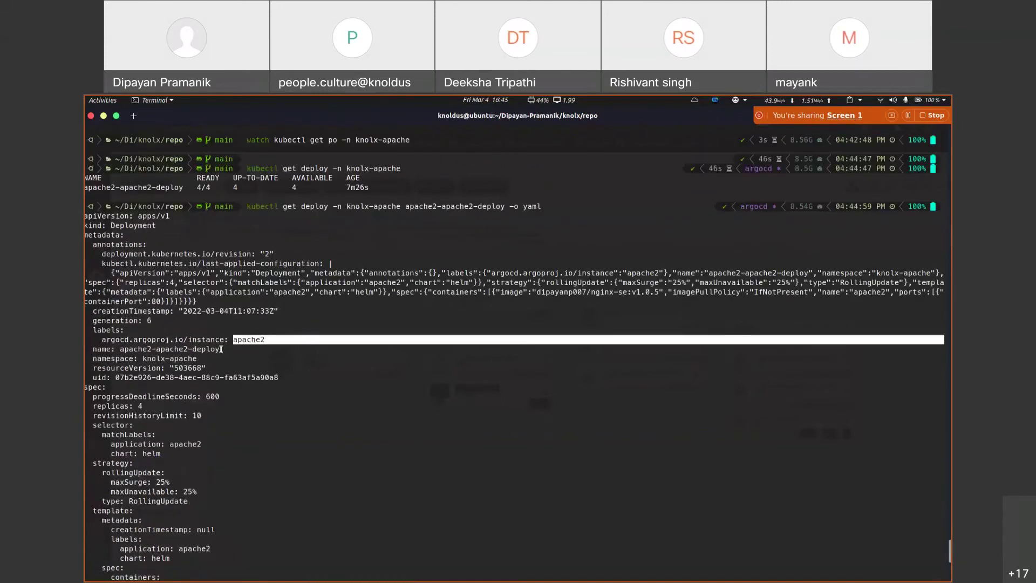
scroll(221, 349, "down", 12)
Step: Clear the terminal and begin a kubectl get applications command
key("ctrl+l")
type("kubectyl")
key("BackSpace")
key("BackSpace")
type("l get applications")
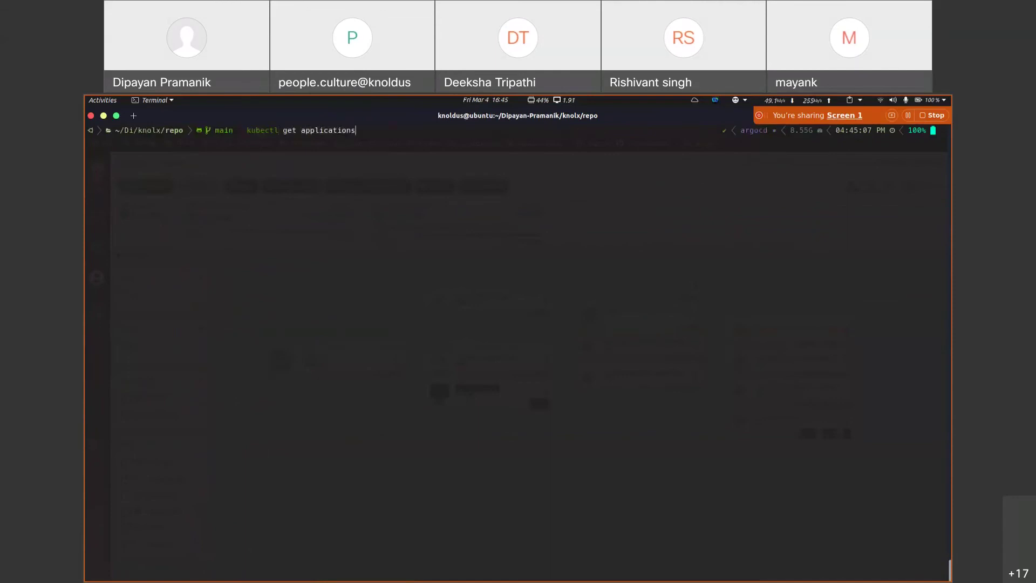
Step: List Argo CD applications across all namespaces, noting apache2 in the argocd namespace
key("Return")
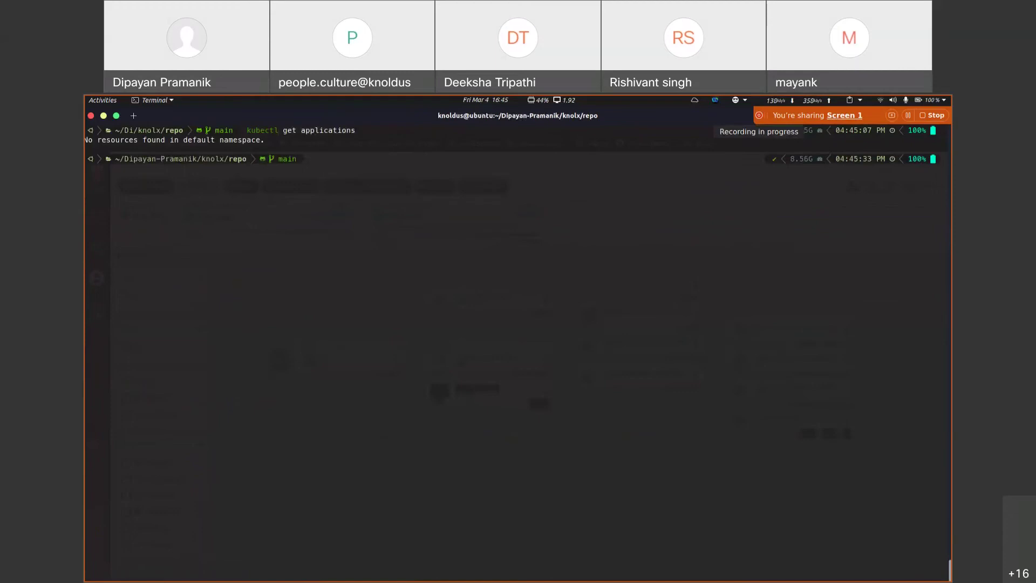
key("Up")
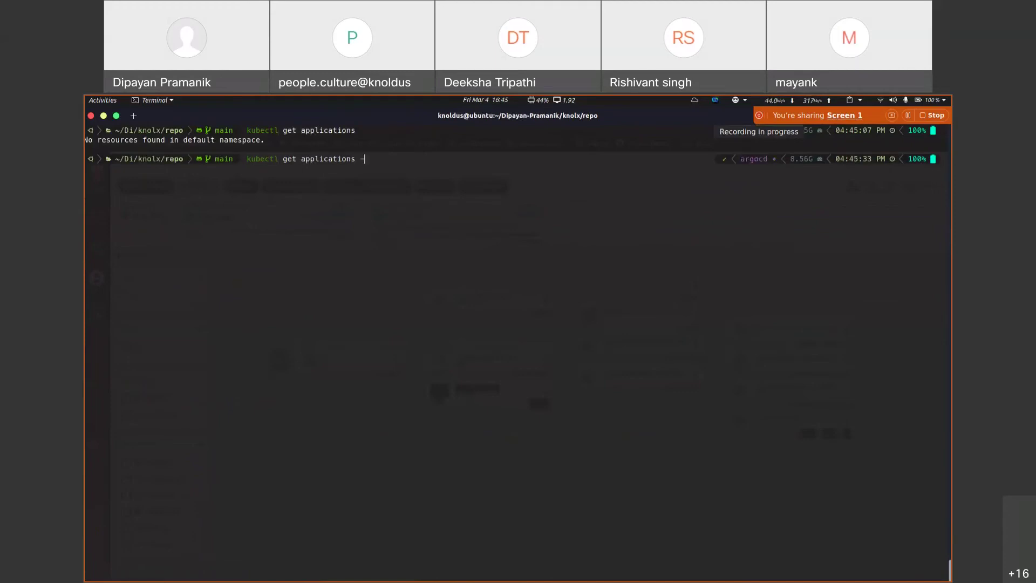
type("-A")
key("Return")
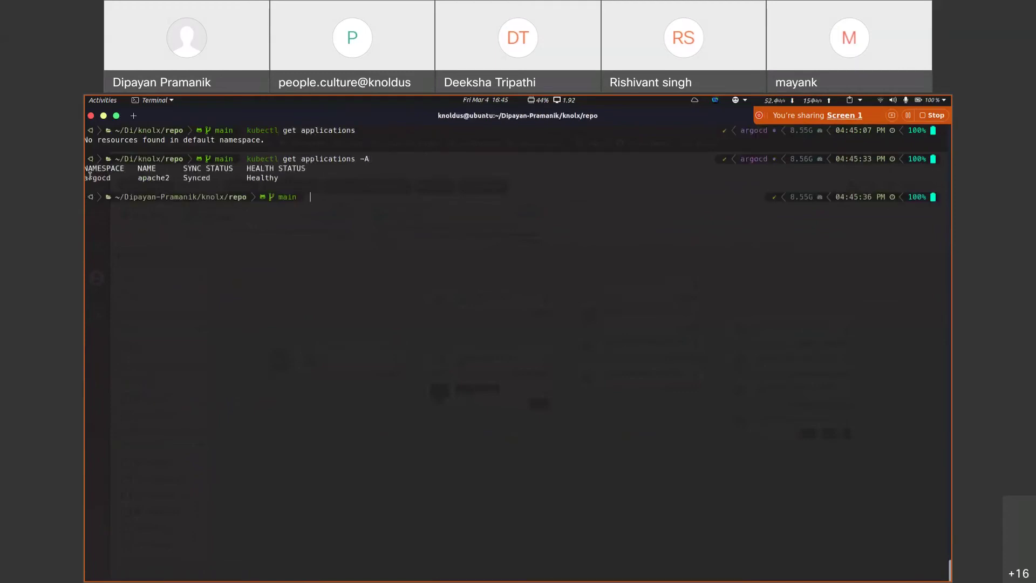
triple_click(98, 178)
key("alt+Tab")
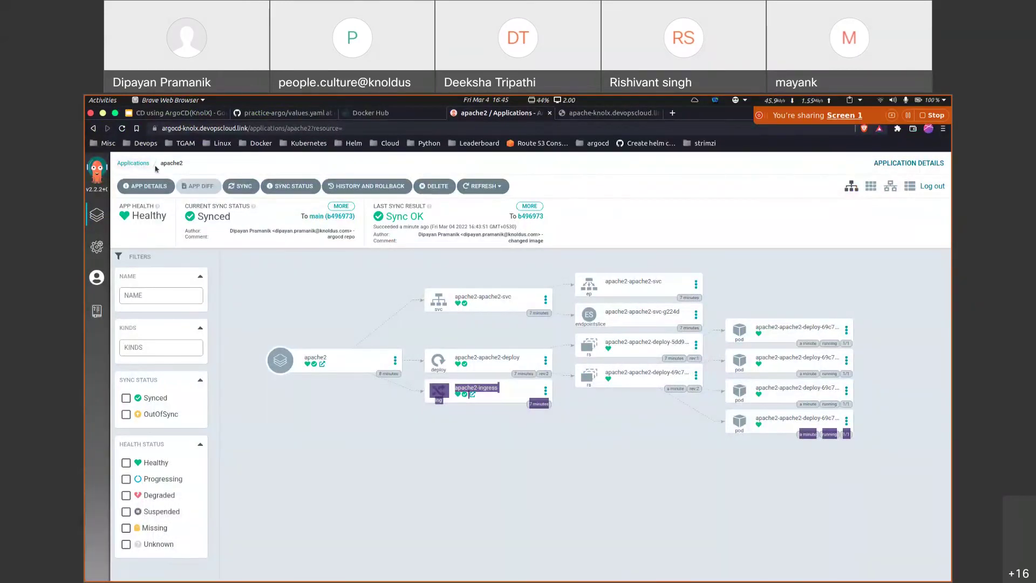
left_click(171, 163)
key("alt+Tab")
double_click(98, 177)
double_click(154, 178)
left_click(188, 251)
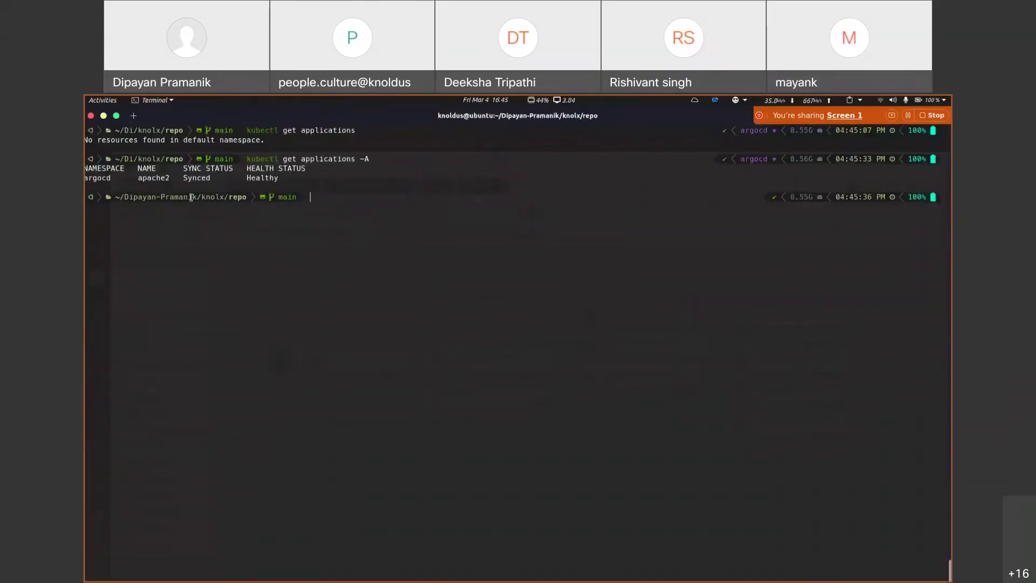
left_click_drag(373, 157, 298, 157)
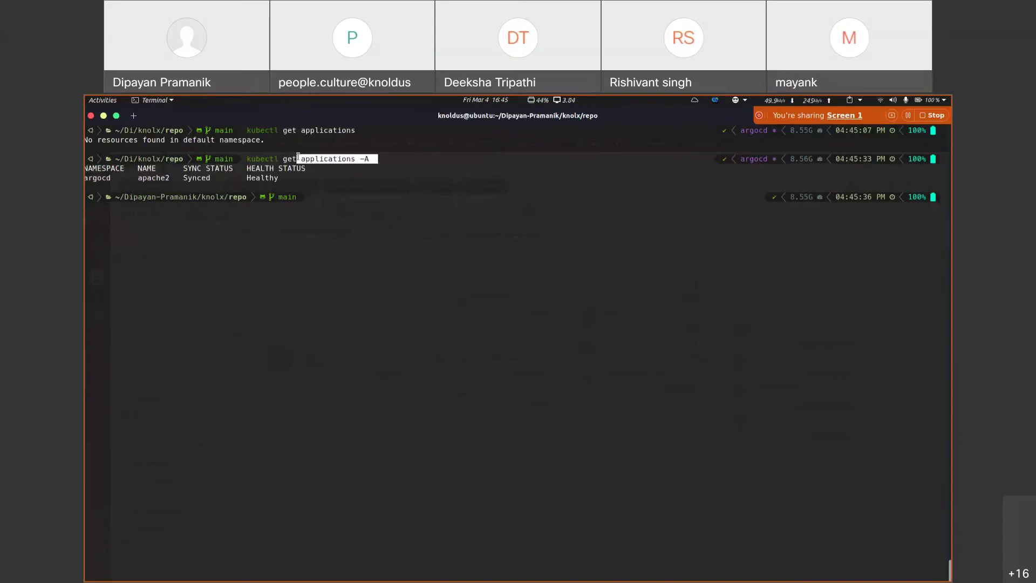
Step: Print the apache2 Application from the argocd namespace as YAML
double_click(154, 178)
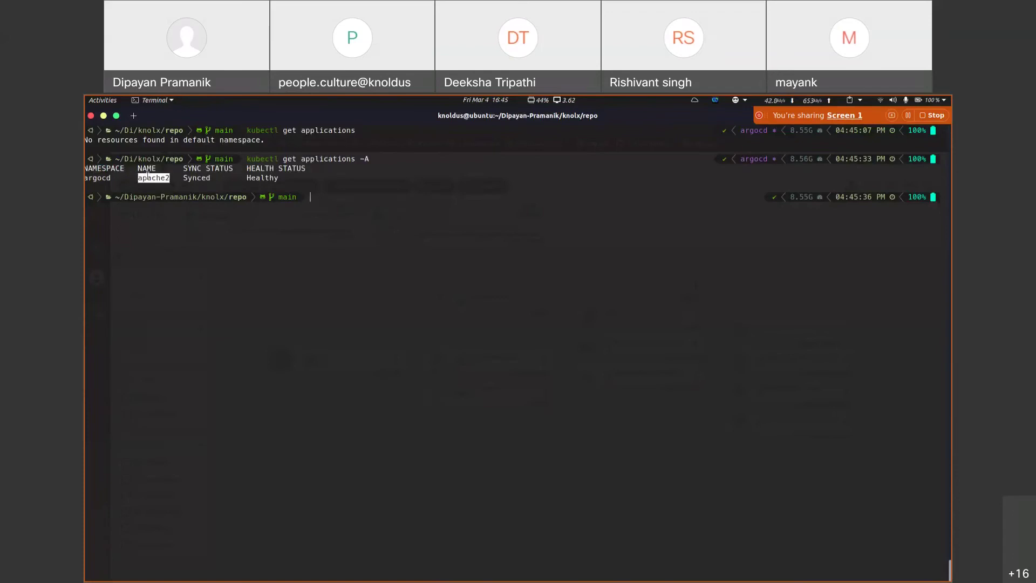
key("Up")
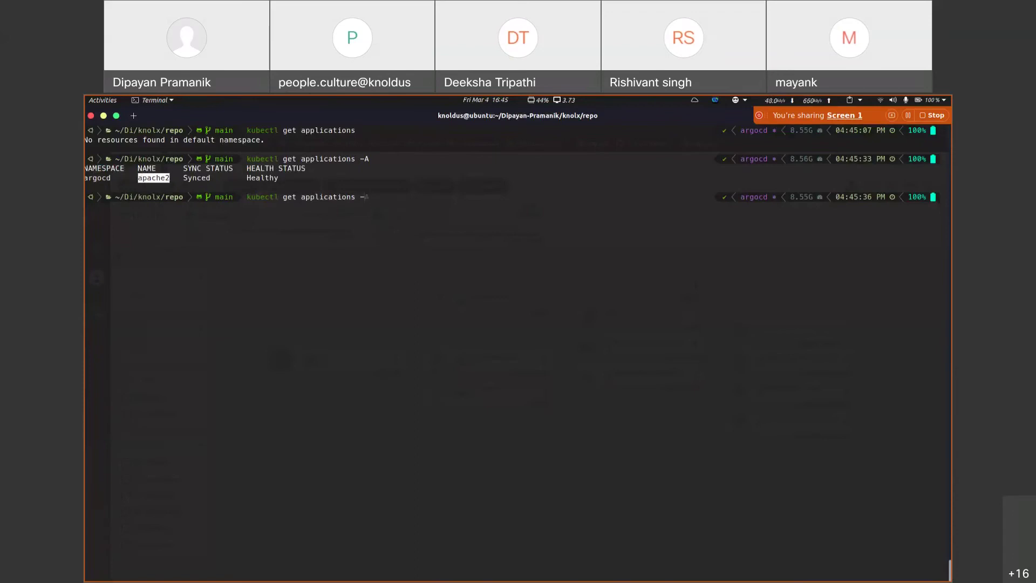
type("argocdapache2 -o yaml")
key("Return")
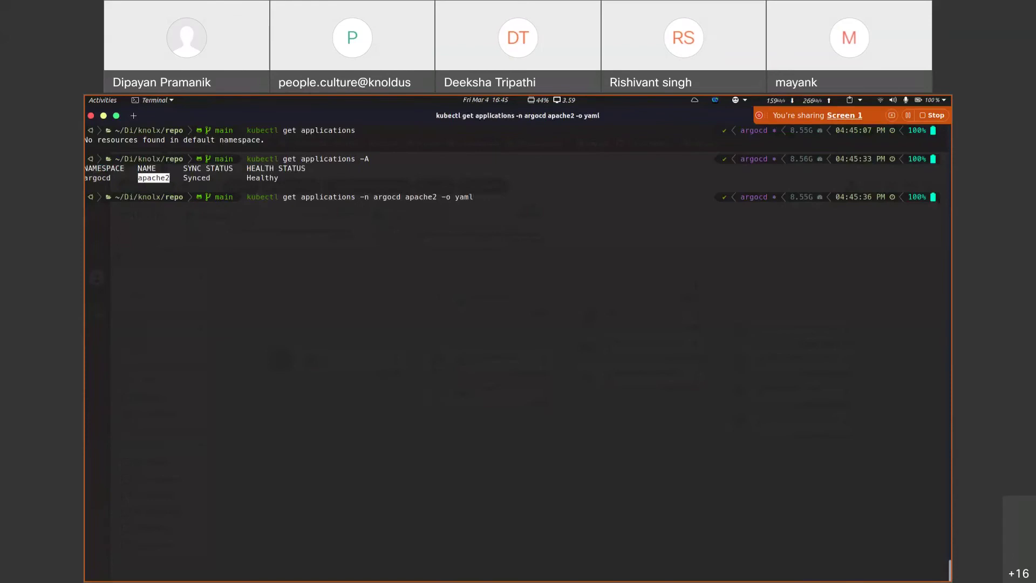
Step: Review apache2's source and destination spec, then return to Argo CD's Applications list
scroll(201, 279, "up", 20)
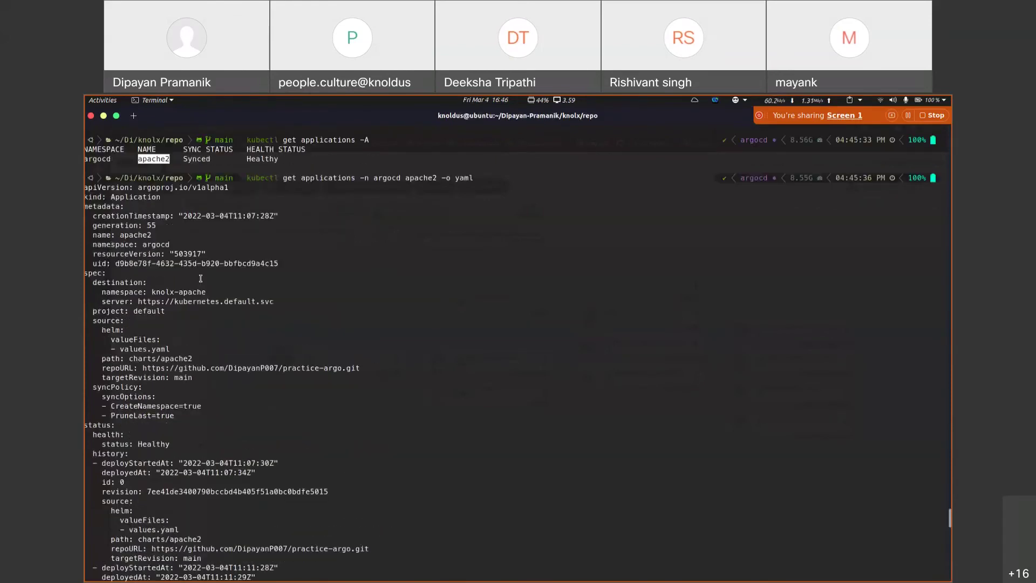
left_click_drag(86, 281, 170, 377)
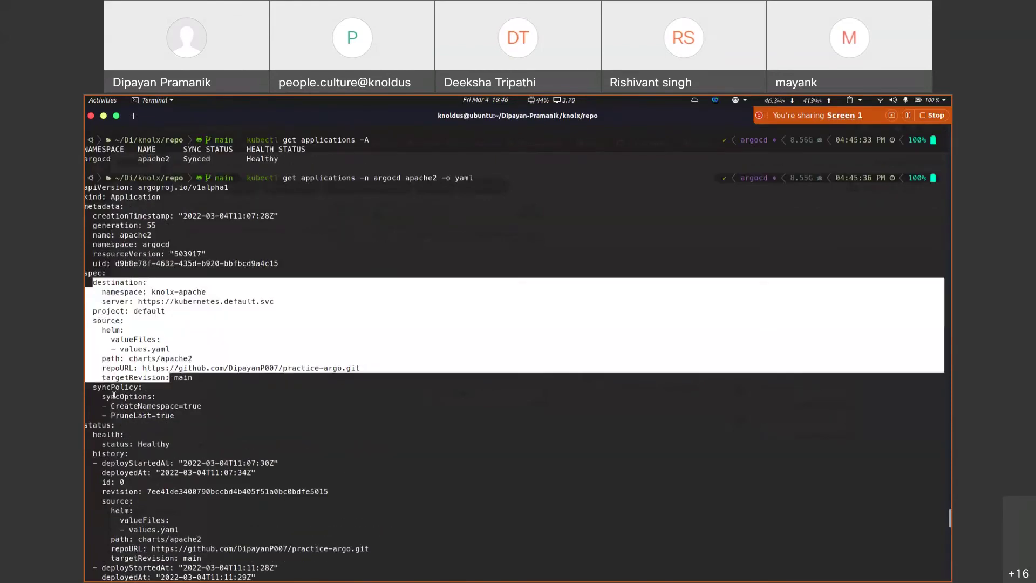
scroll(213, 358, "up", 7)
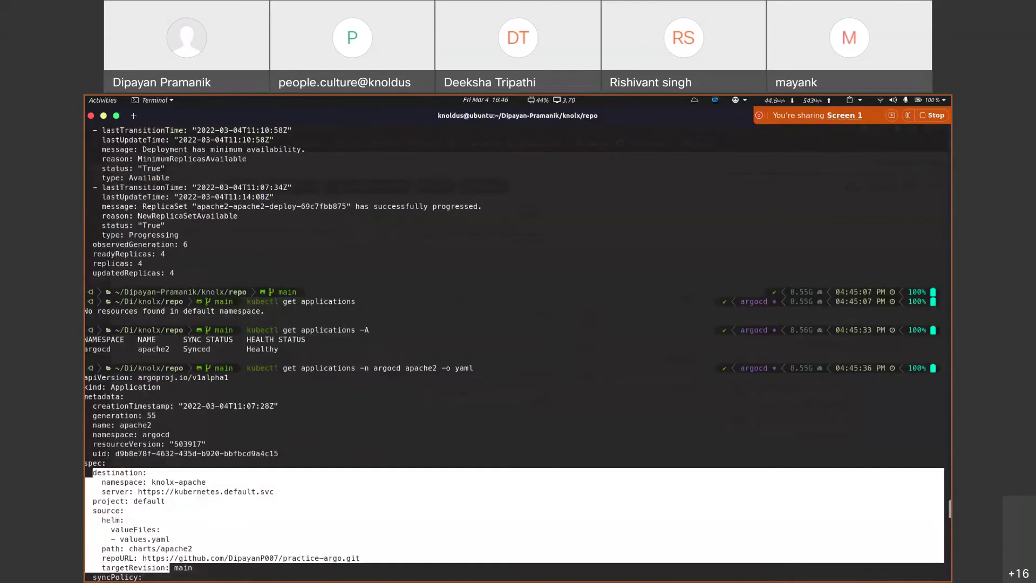
left_click_drag(86, 349, 123, 346)
left_click(124, 346)
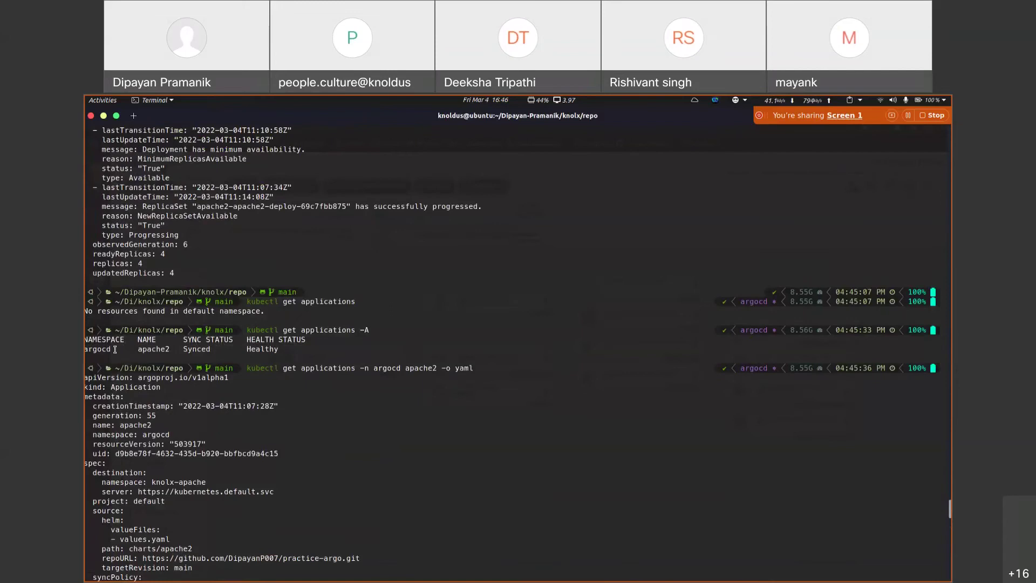
scroll(149, 346, "down", 5)
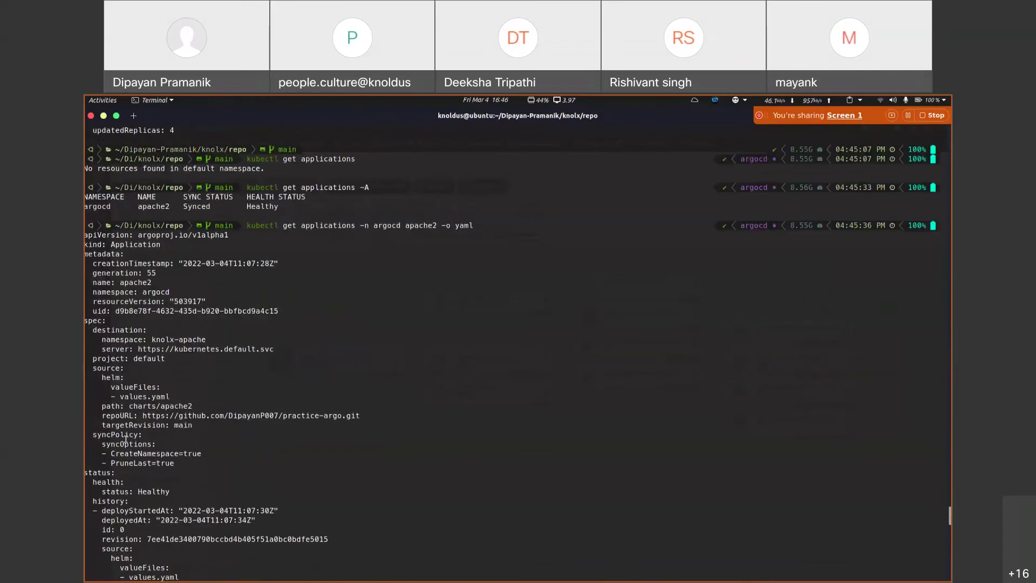
left_click_drag(93, 368, 362, 416)
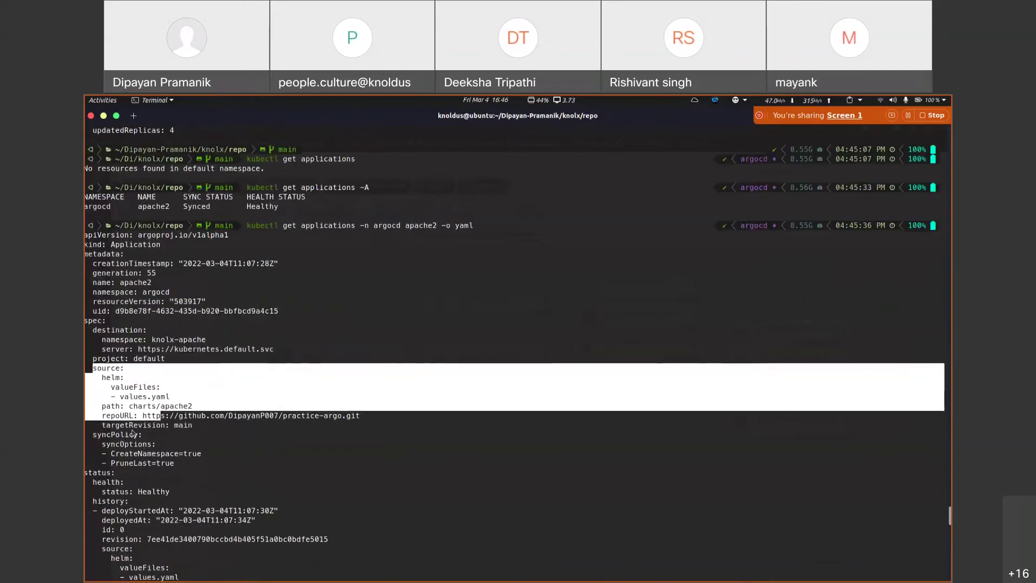
key("alt+Tab")
left_click(95, 215)
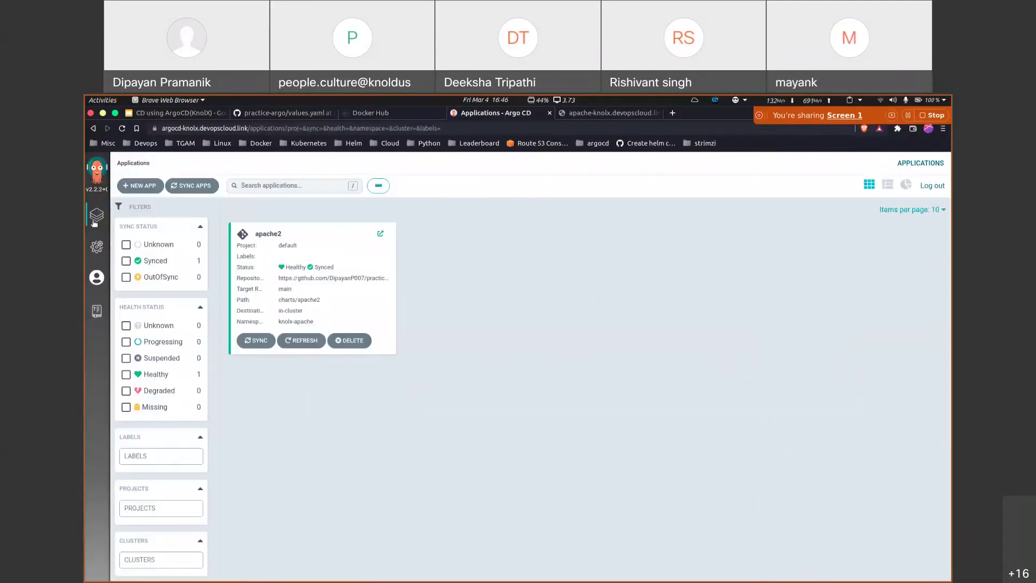
Step: Start a new app named nginx in project default with auto-create namespace enabled
left_click(140, 185)
left_click(345, 242)
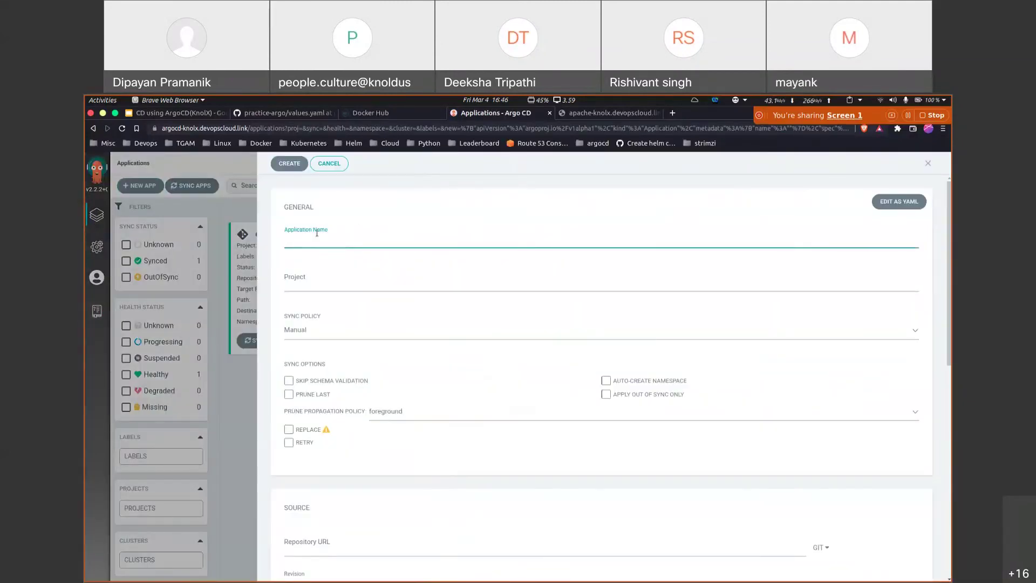
type("nginx")
left_click(328, 277)
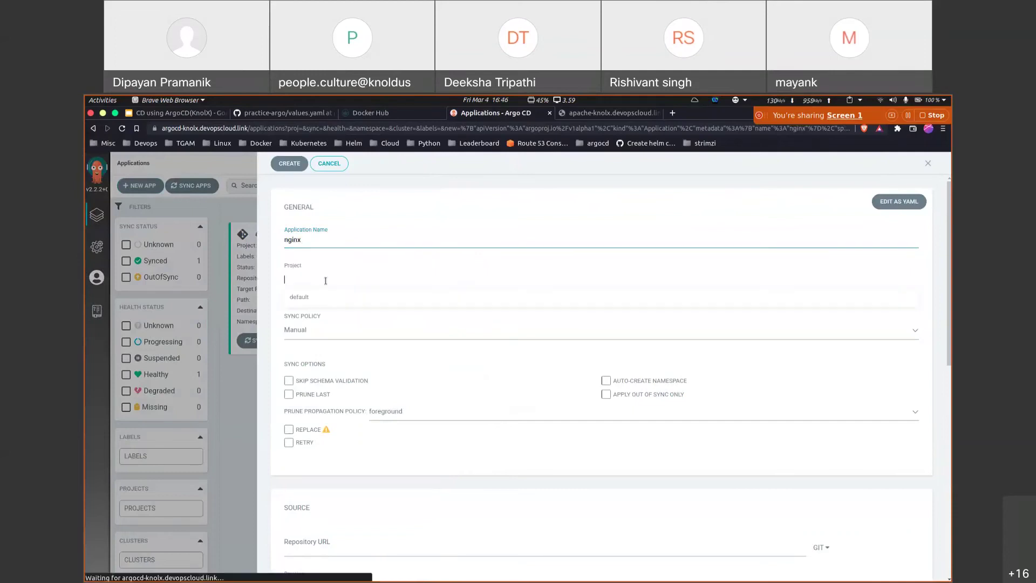
left_click(299, 297)
scroll(591, 348, "down", 2)
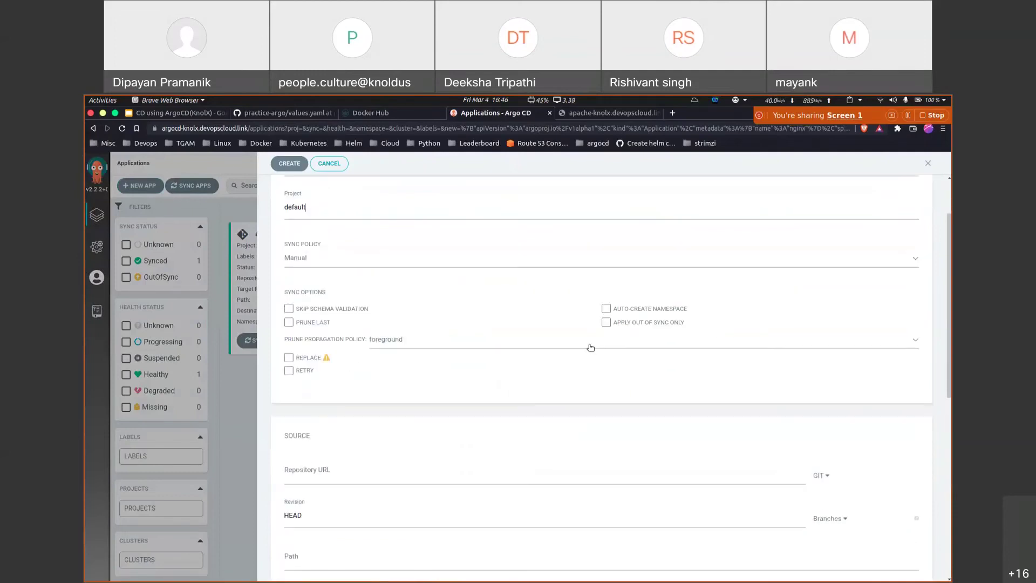
left_click(606, 308)
scroll(486, 419, "down", 4)
Step: Set the source to the practice-argo repository at revision main
left_click(348, 328)
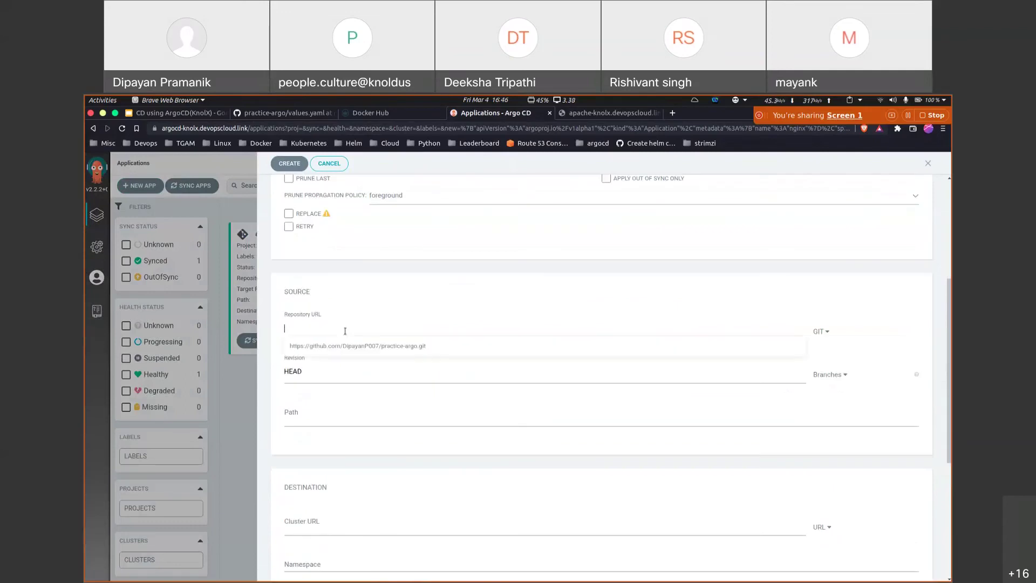
left_click(350, 346)
left_click(326, 374)
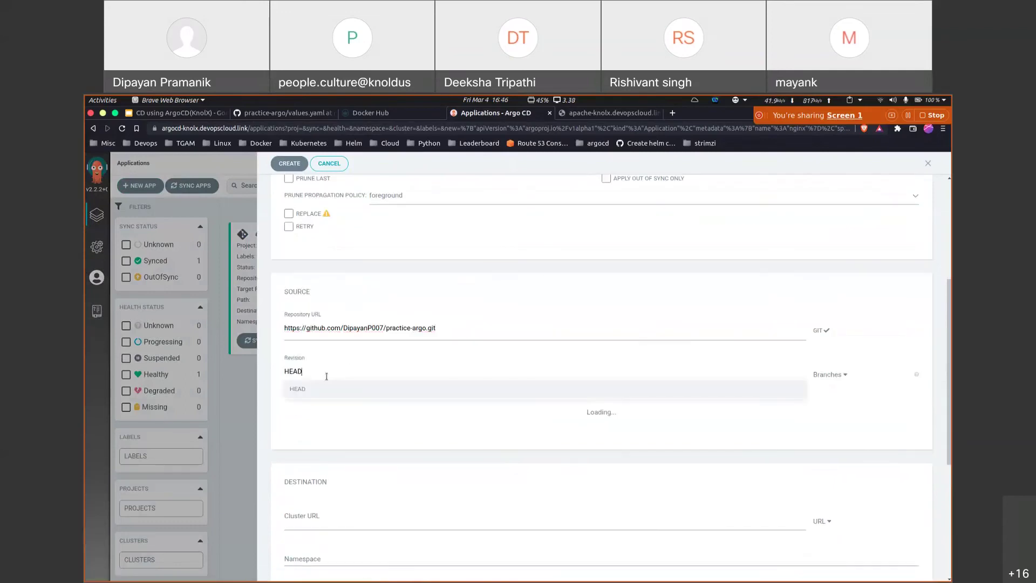
key("BackSpace")
key("BackSpace")
key("BackSpace")
key("BackSpace")
type("ma")
left_click(324, 388)
left_click(311, 419)
type("ch")
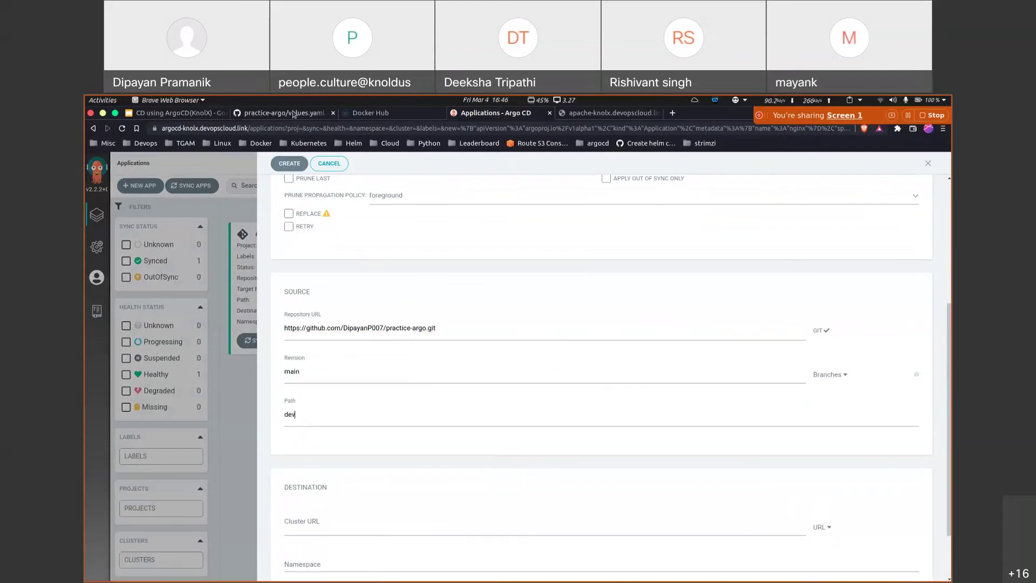
Step: Check the practice-argo repository's dev folder on GitHub for the app path
left_click(292, 113)
scroll(292, 231, "up", 3)
left_click(121, 221)
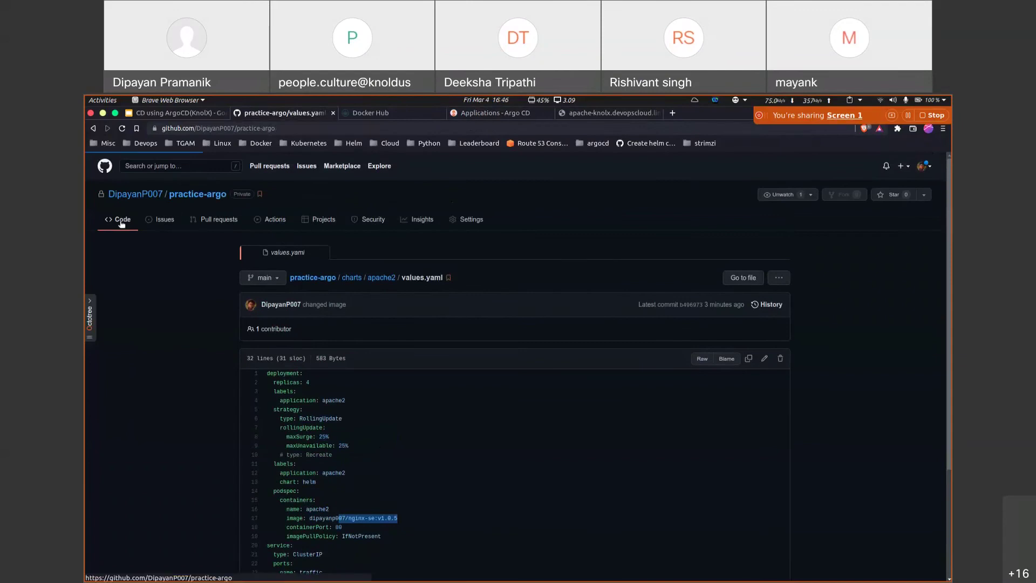
left_click(270, 319)
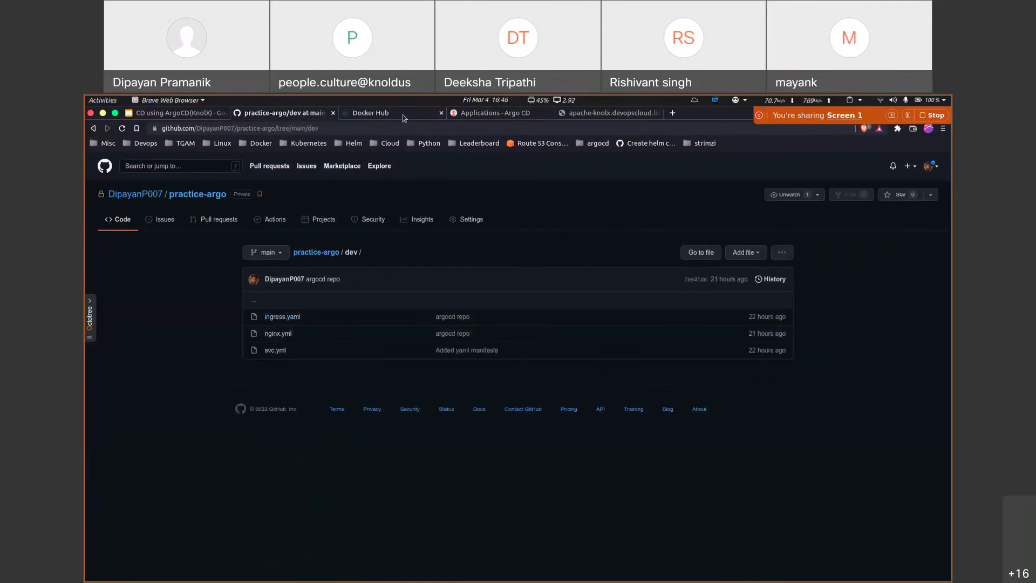
left_click(490, 114)
scroll(352, 377, "down", 2)
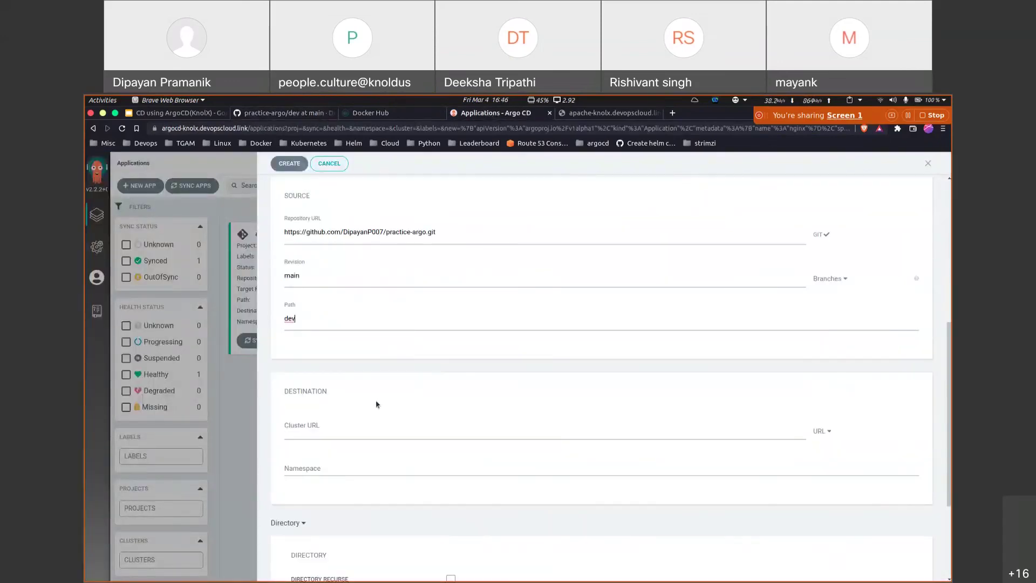
left_click(331, 426)
left_click(319, 446)
left_click(317, 469)
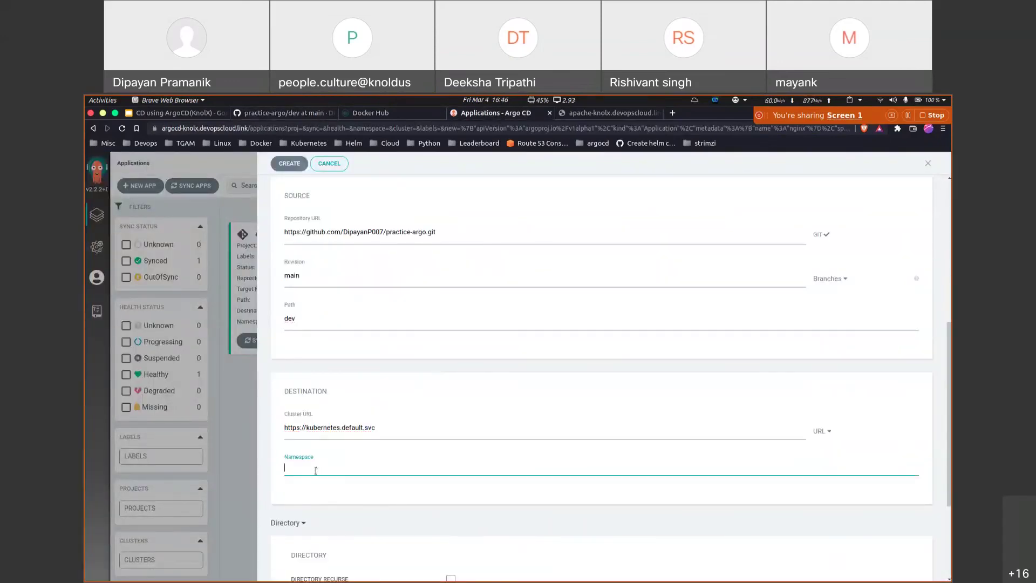
type("knolx-nginx")
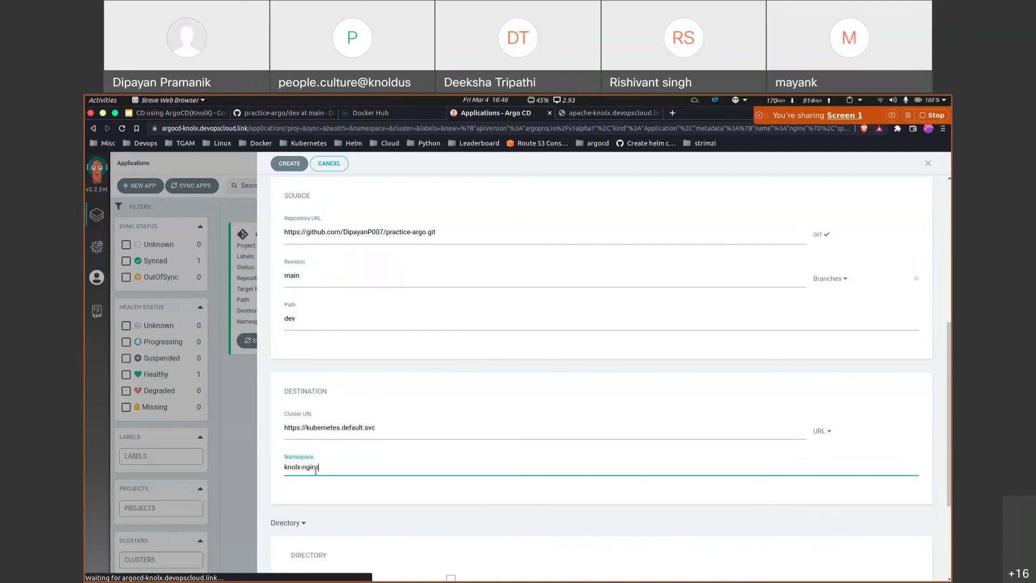
scroll(316, 470, "down", 3)
scroll(648, 351, "up", 6)
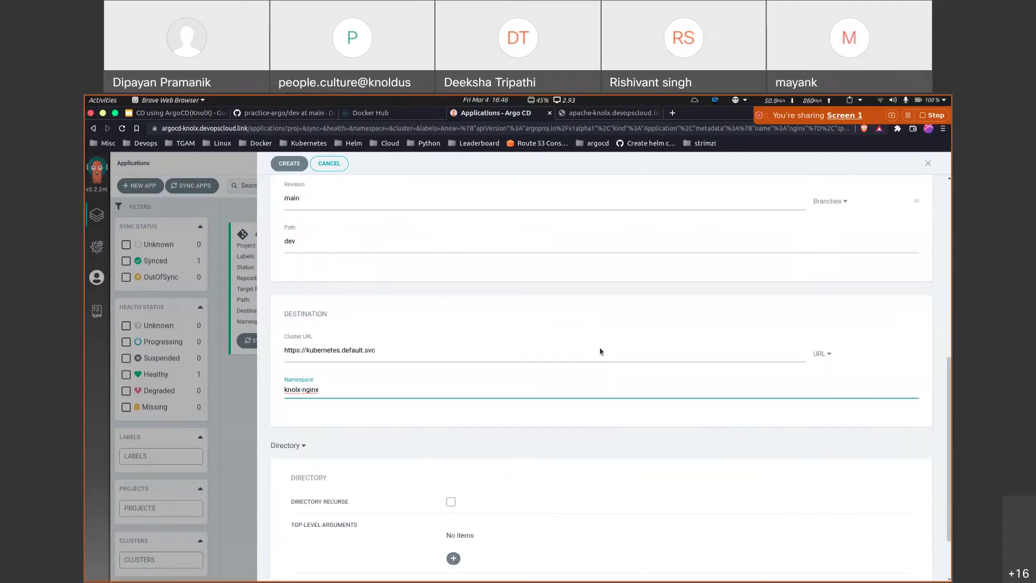
scroll(601, 351, "up", 5)
Step: Copy the app's full YAML manifest and cancel the form without creating it
left_click(899, 201)
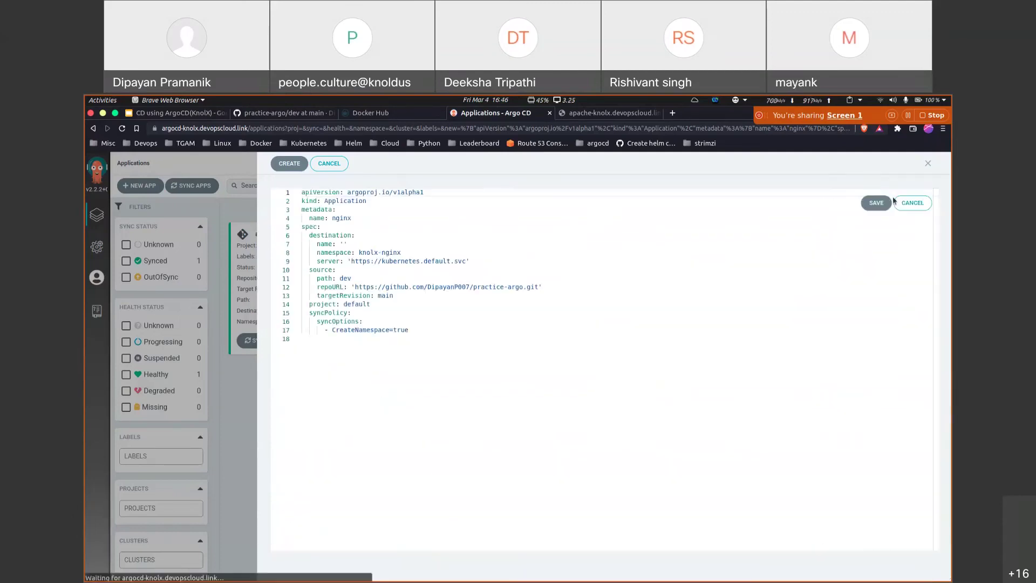
key("ctrl+a")
key("ctrl+c")
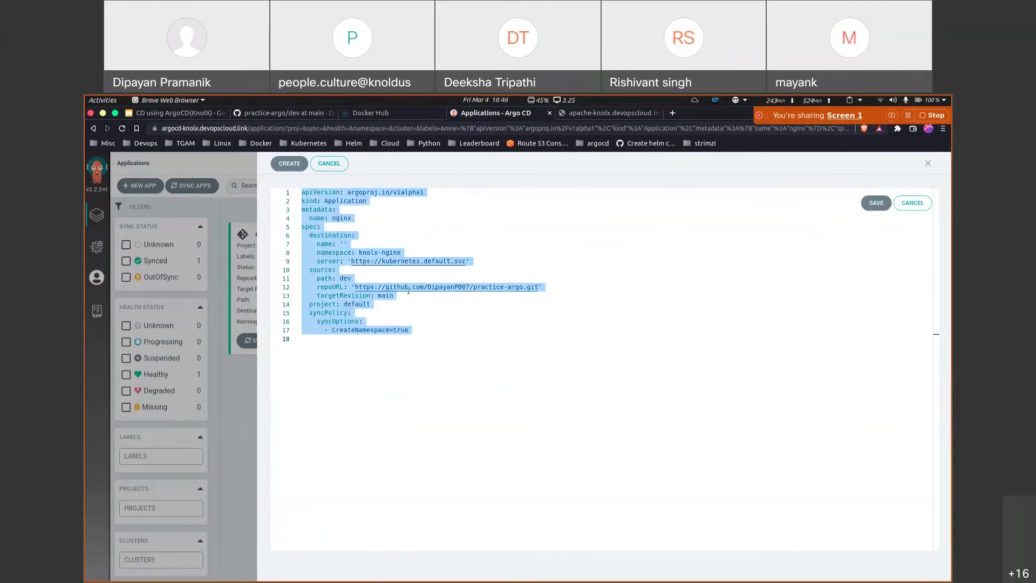
left_click(329, 163)
left_click(567, 567)
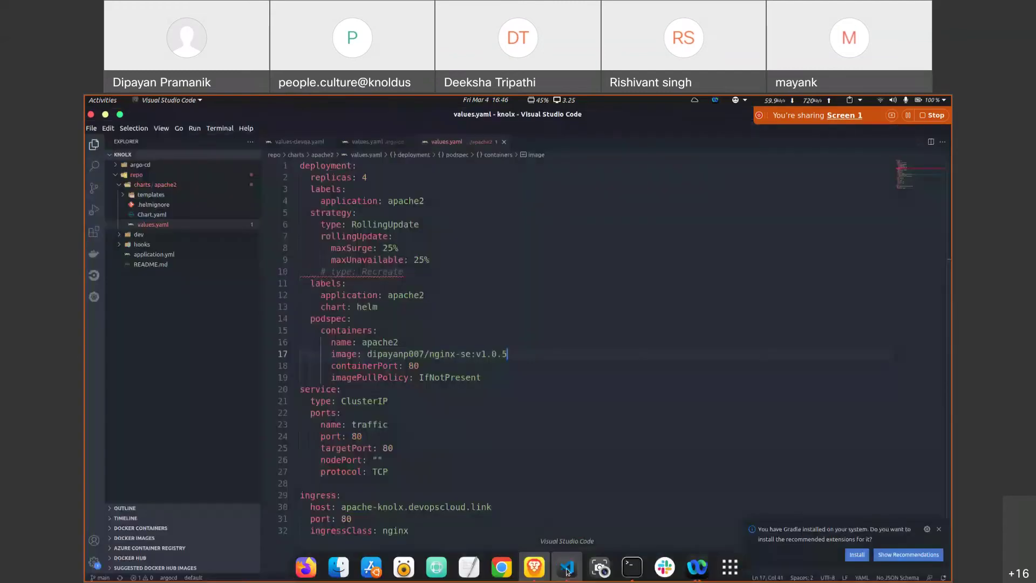
Step: Create Applications.yaml in the workspace and paste the copied manifest into it
right_click(154, 300)
left_click(184, 311)
type("A")
type("ns/")
type("yaml")
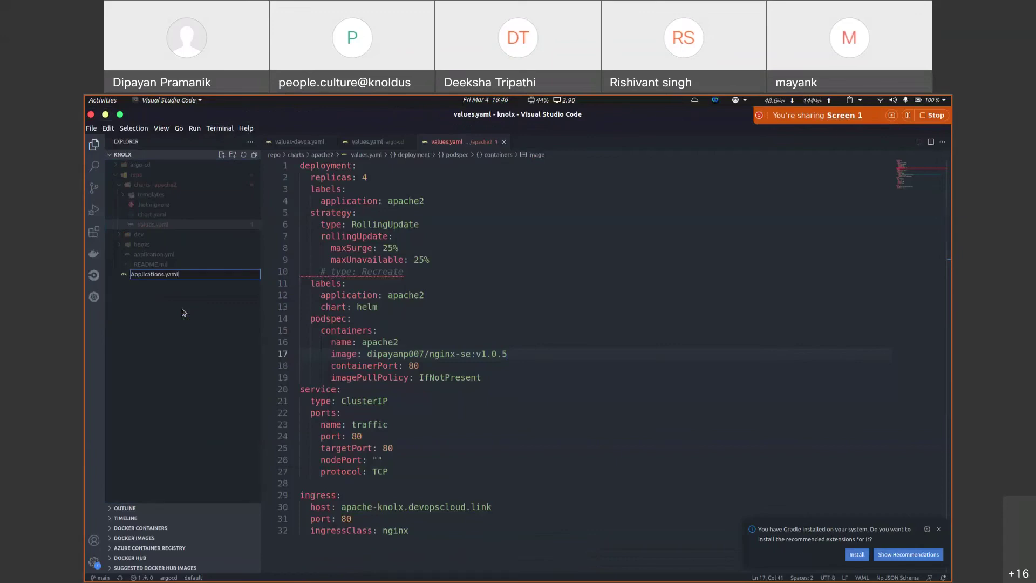
key("Return")
key("ctrl+v")
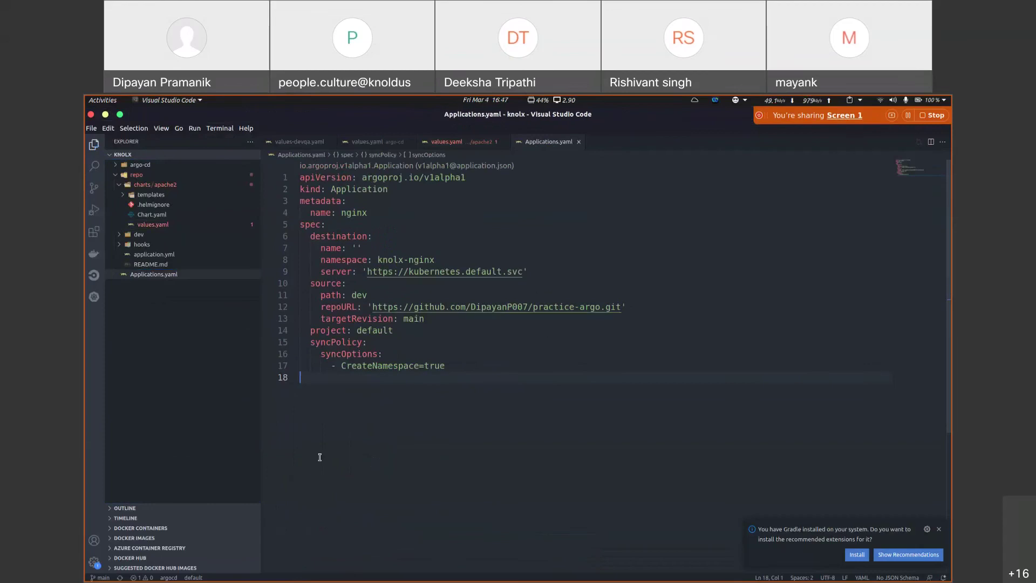
Step: In the knolx folder, prepare the command kubectl apply -f Applications.yaml
left_click(632, 567)
scroll(554, 381, "down", 10)
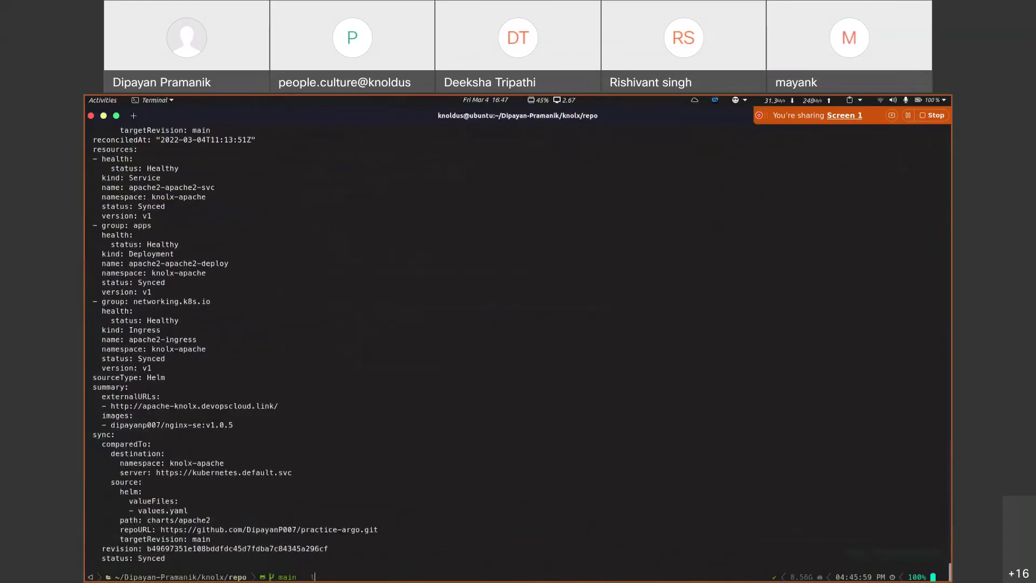
key("Return")
type("cd ..")
key("Return")
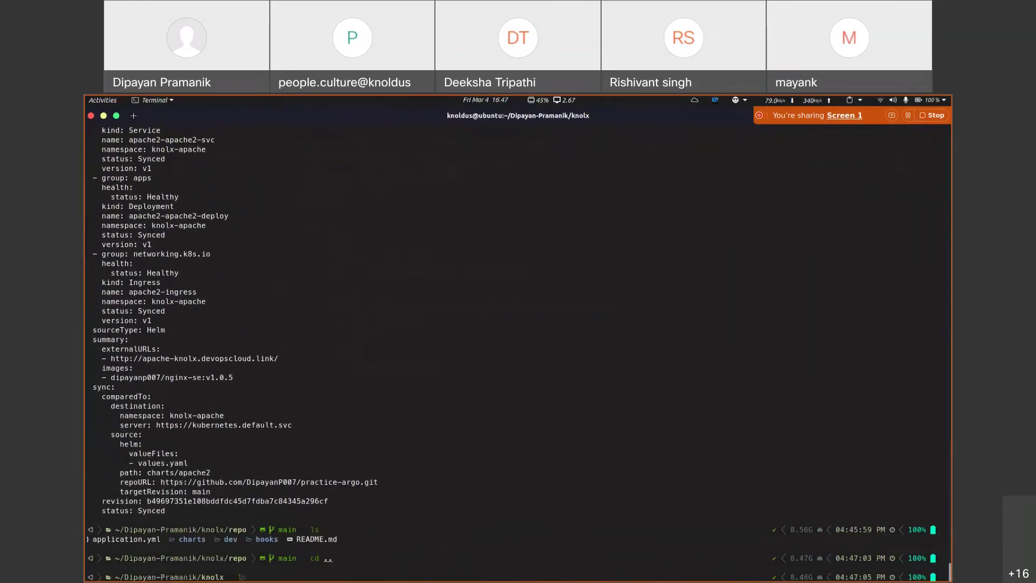
type("ls")
key("Return")
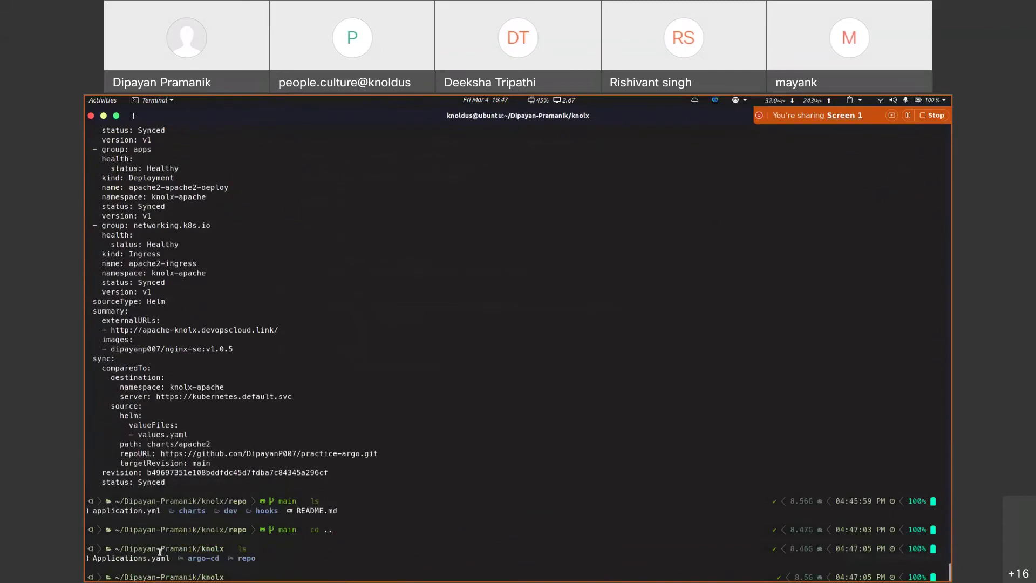
double_click(143, 559)
type("kubectl apply -f")
type("Applications.yaml")
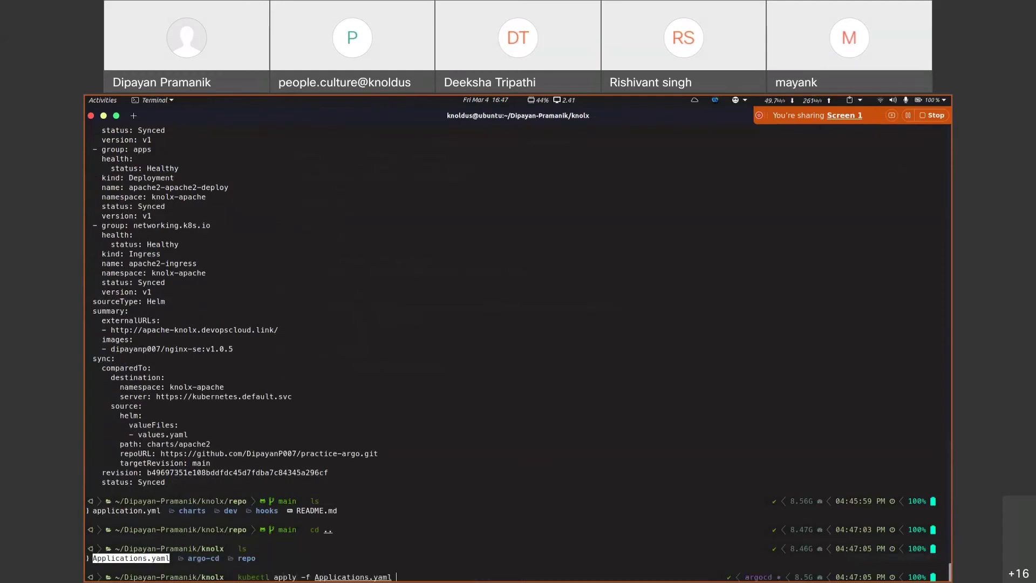
Step: Add namespace: argocd under the app name in the manifest and save it
key("alt+Tab")
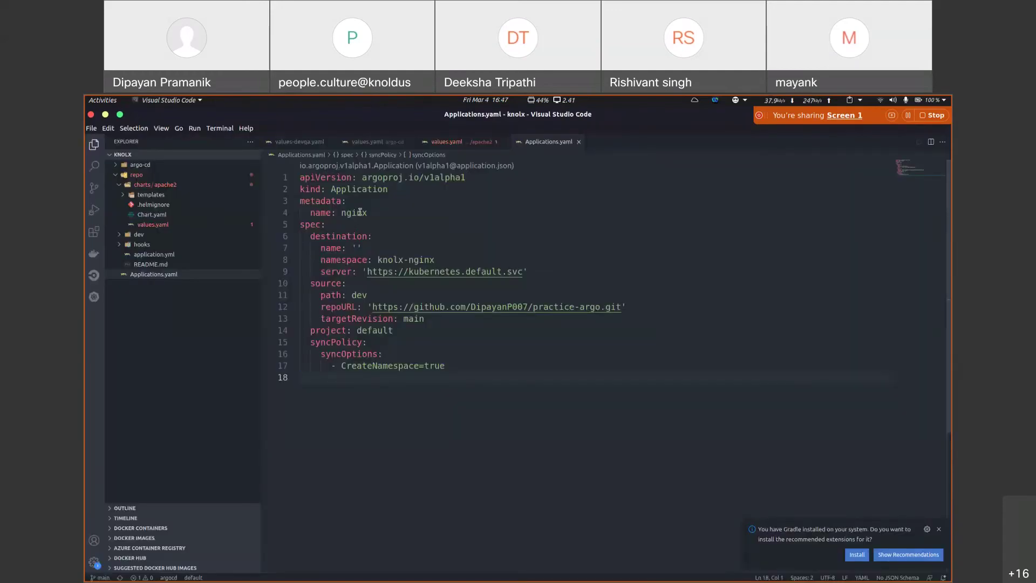
left_click(376, 208)
key("Return")
type("namespace:")
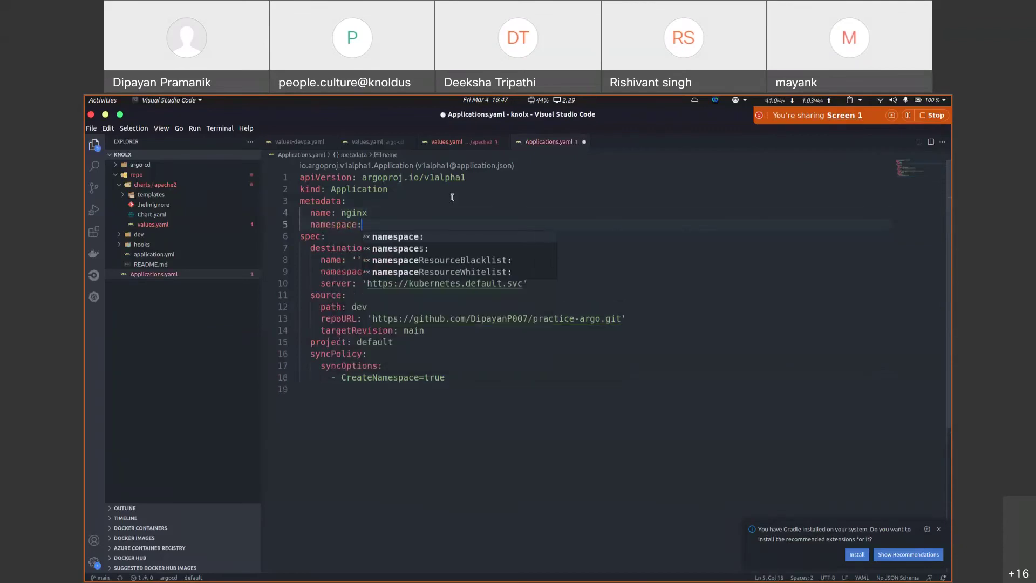
type(" argocd")
key("ctrl+s")
Step: Run kubectl apply to create the nginx application from Applications.yaml
key("alt+Tab")
scroll(242, 277, "up", 20)
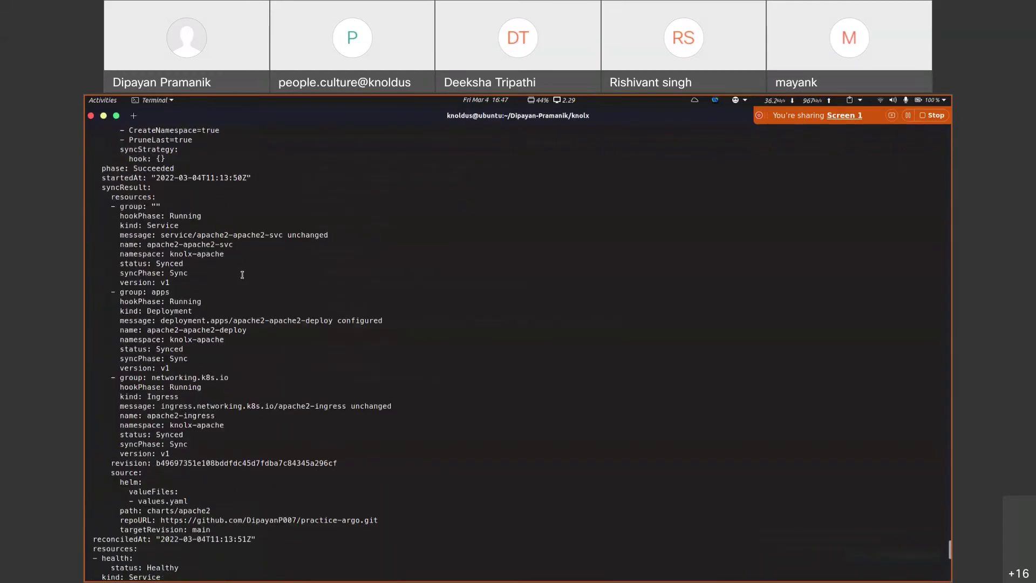
scroll(386, 442, "down", 20)
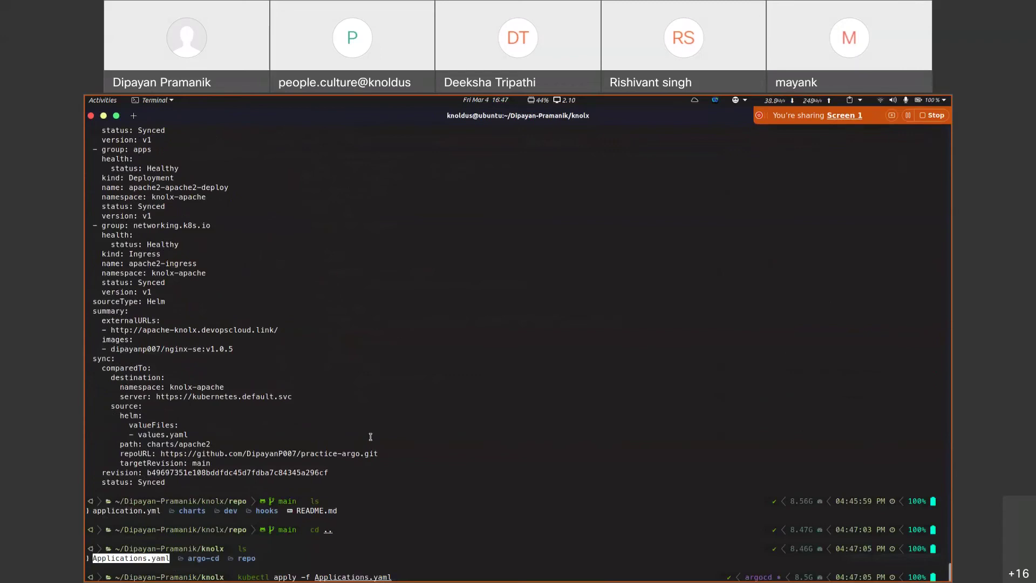
key("Return")
key("alt+Tab")
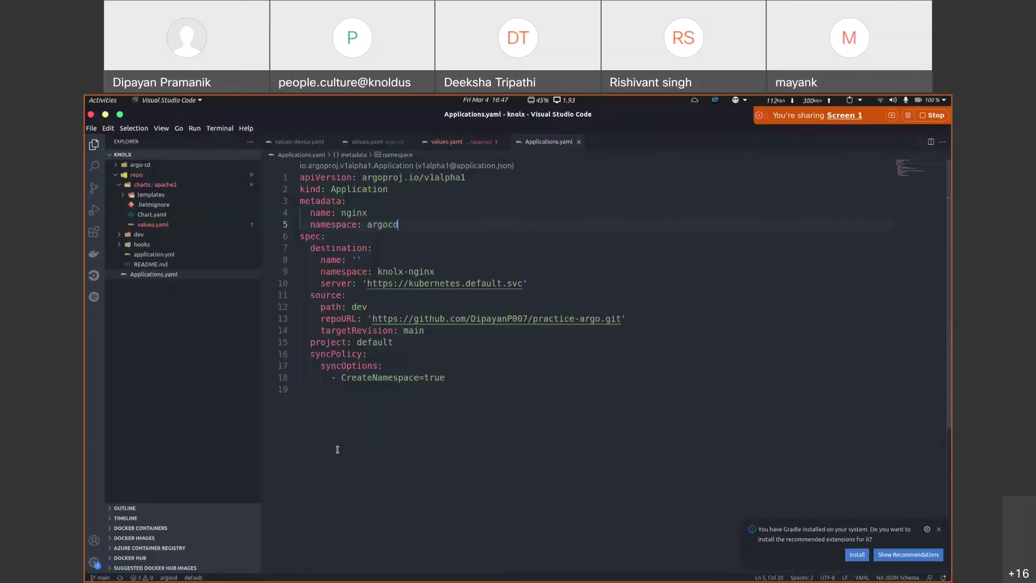
key("super")
Step: Verify nginx shows Missing and OutOfSync in Argo CD and the terminal reports it created
left_click(552, 283)
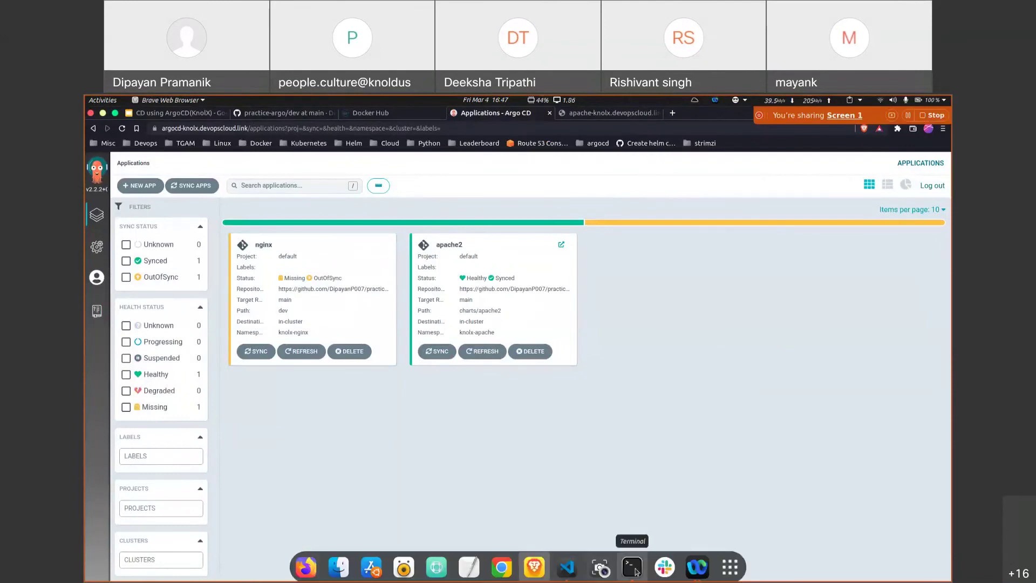
left_click(635, 568)
triple_click(257, 560)
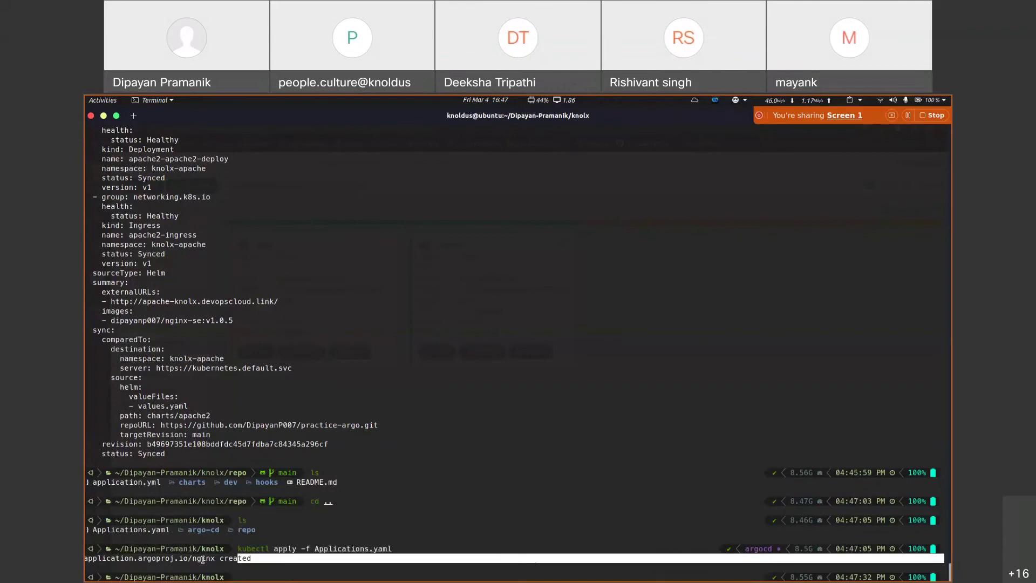
left_click(433, 504)
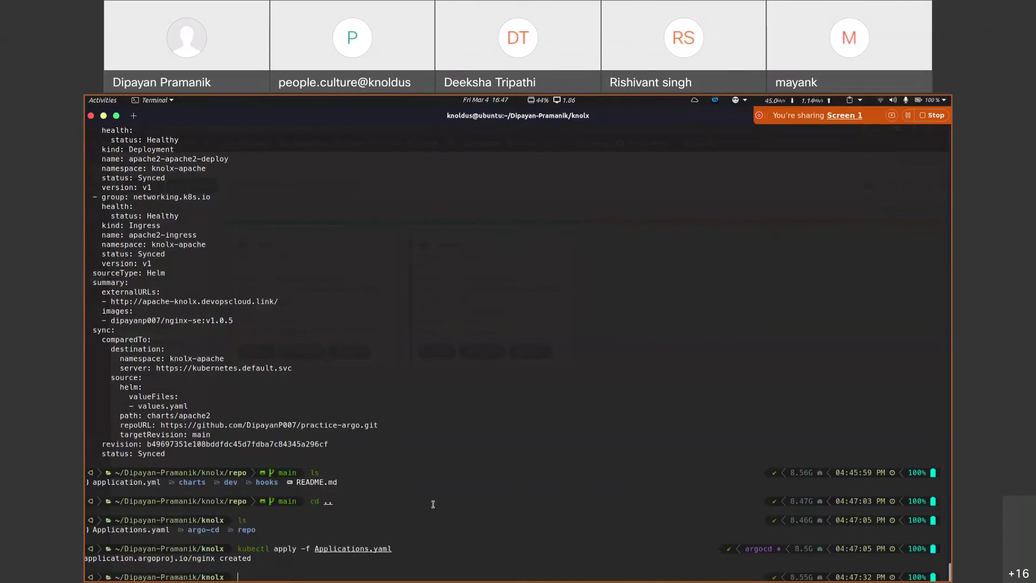
Step: Go to the practice-argo repository root on GitHub
key("alt+Tab")
left_click(299, 115)
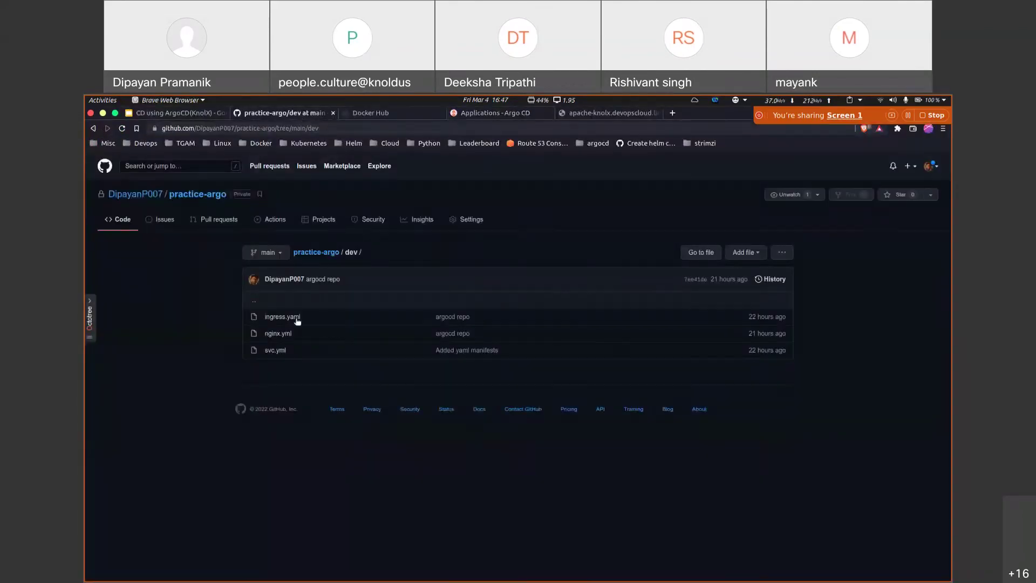
left_click(133, 221)
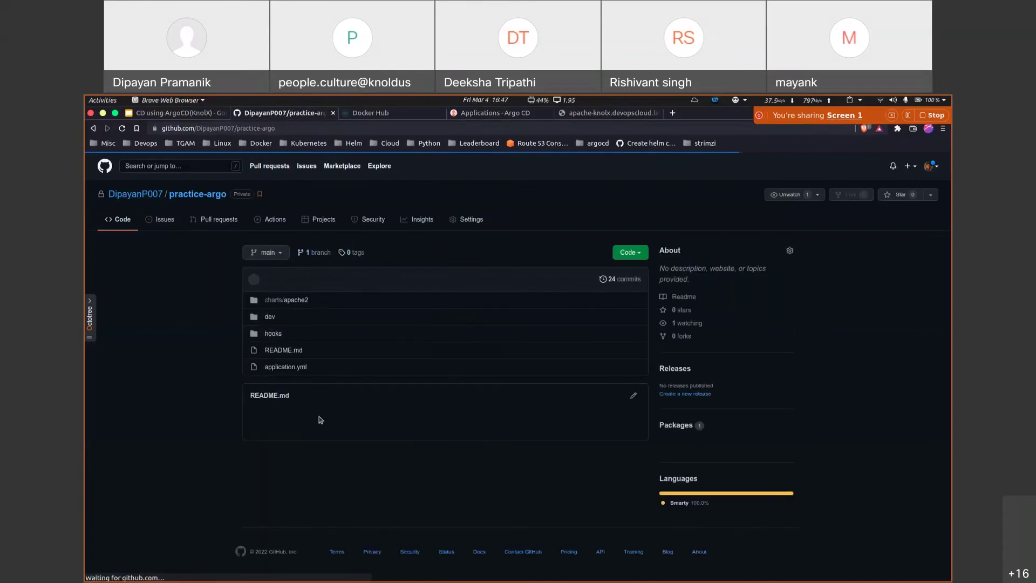